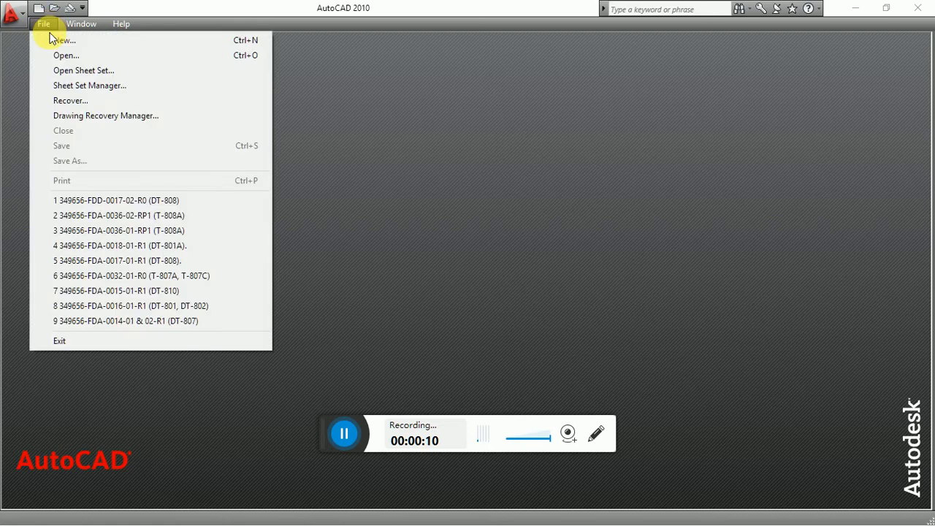
- Create a new drawing from the acad.dwt template
left_click(81, 44)
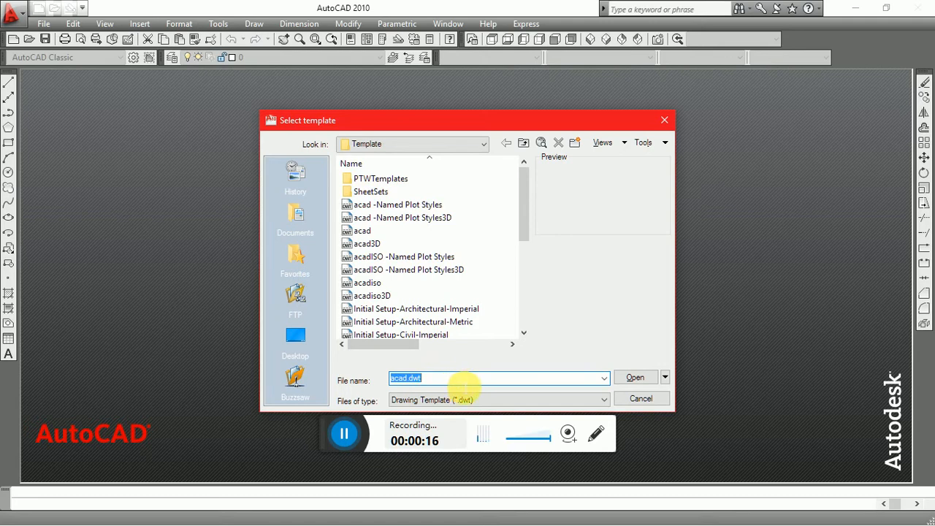
left_click(623, 379)
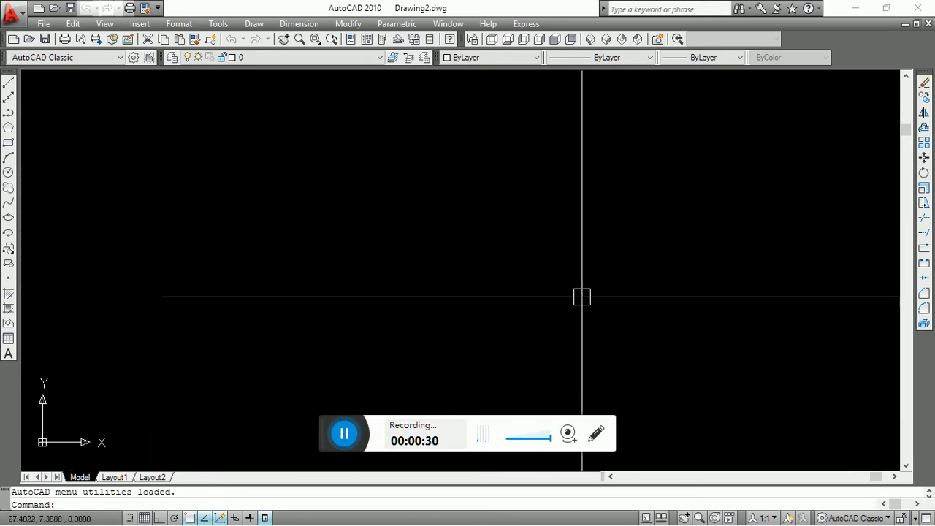
scroll(198, 296, "down", 3)
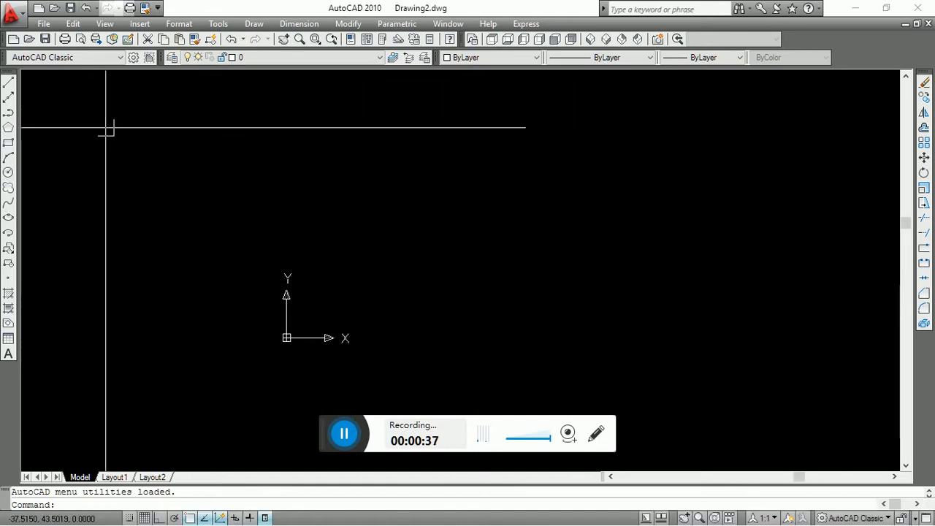
left_click(206, 202)
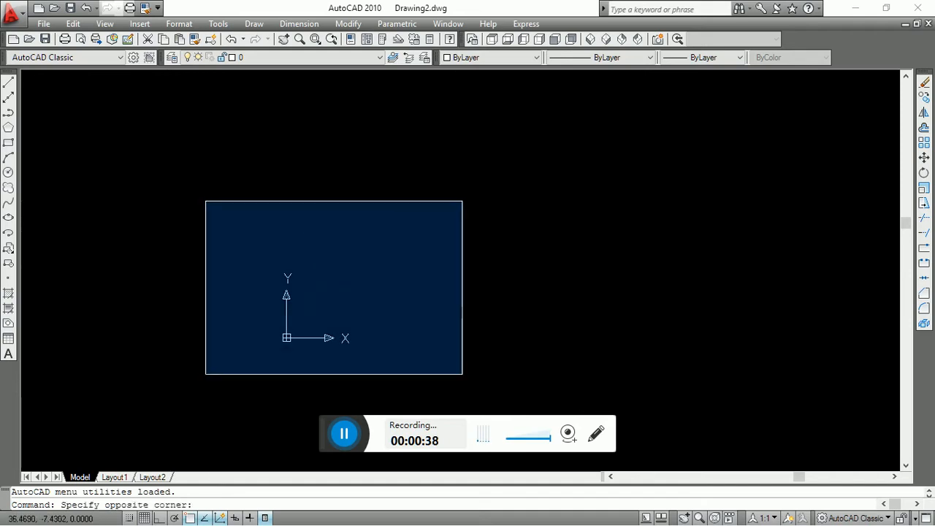
left_click(465, 375)
left_click(410, 370)
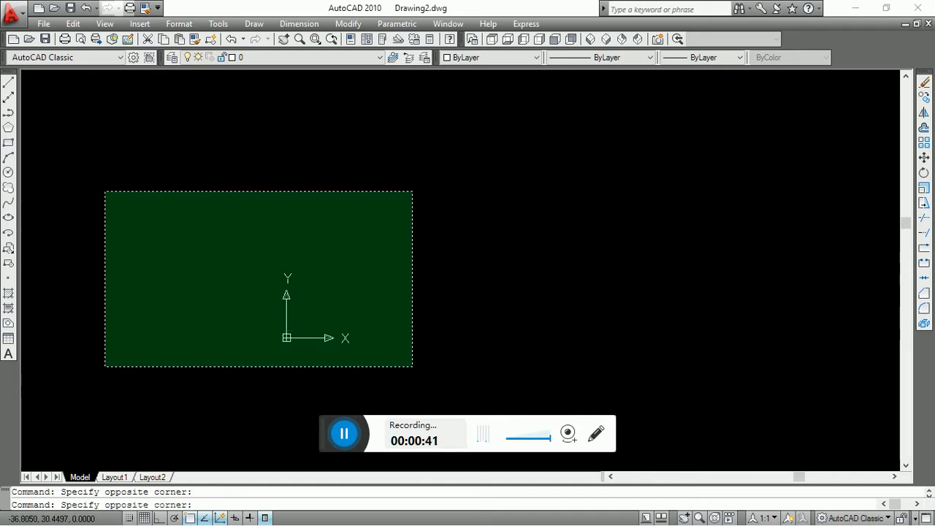
left_click(107, 194)
left_click(238, 244)
left_click(429, 352)
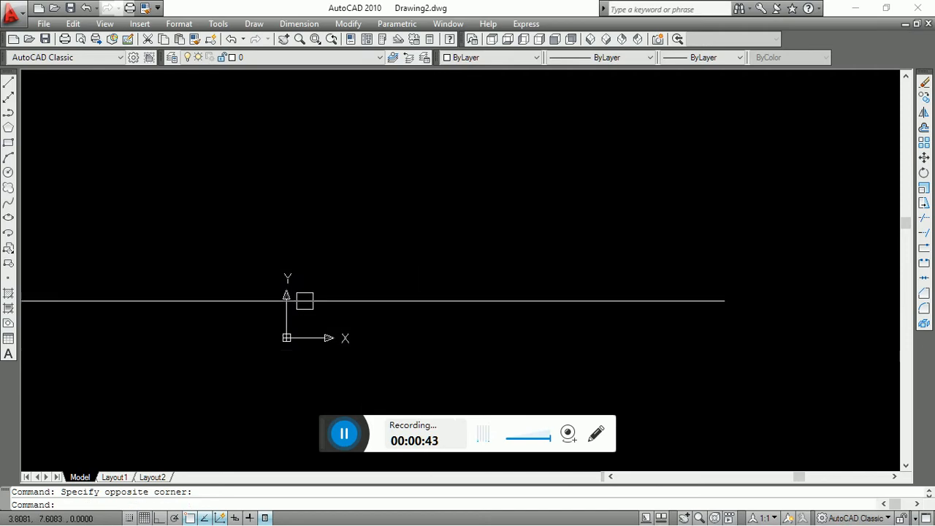
left_click(33, 396)
left_click(130, 465)
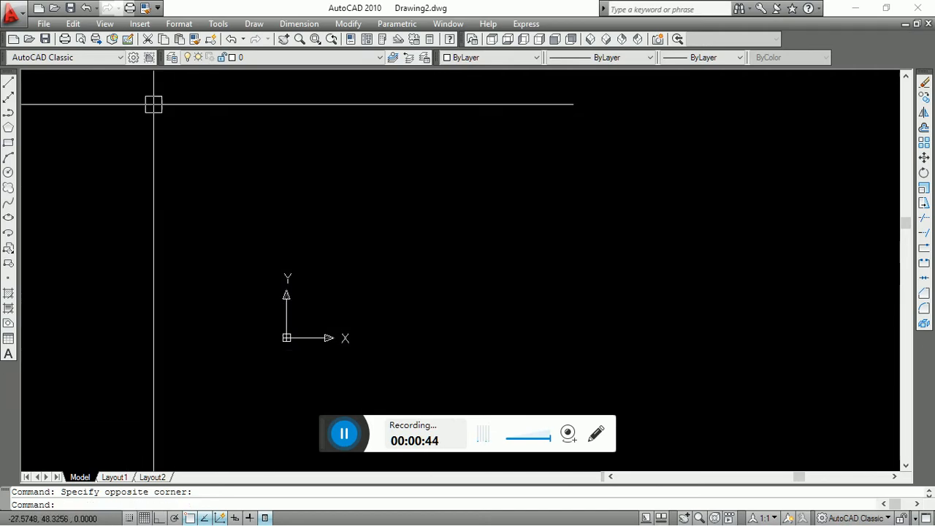
left_click(270, 261)
left_click(411, 365)
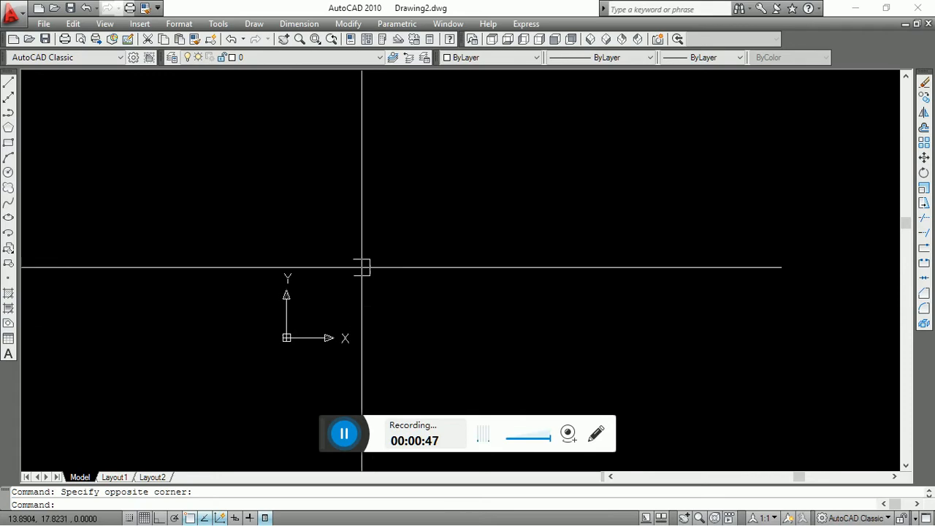
- Turn off the Origin display option of the UCS icon so it stays in the corner of the drawing area
left_click(106, 24)
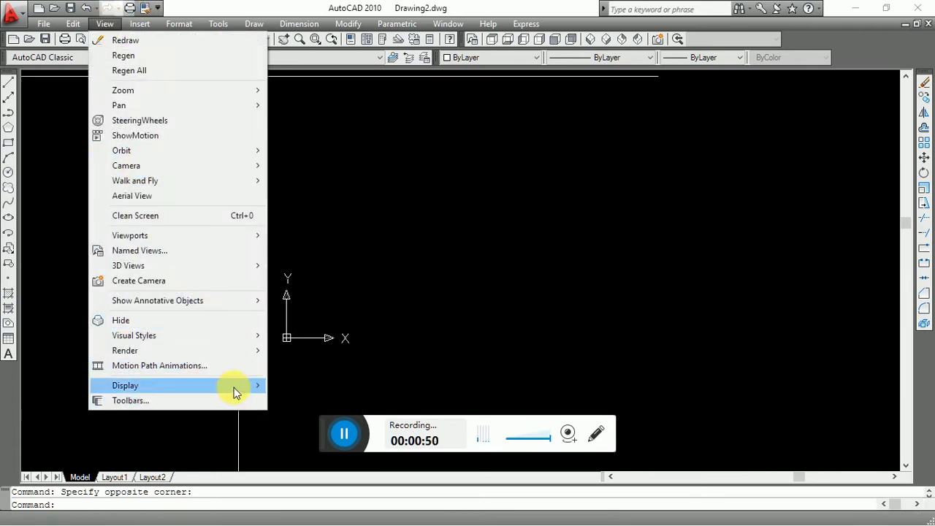
mouse_move(233, 387)
mouse_move(363, 387)
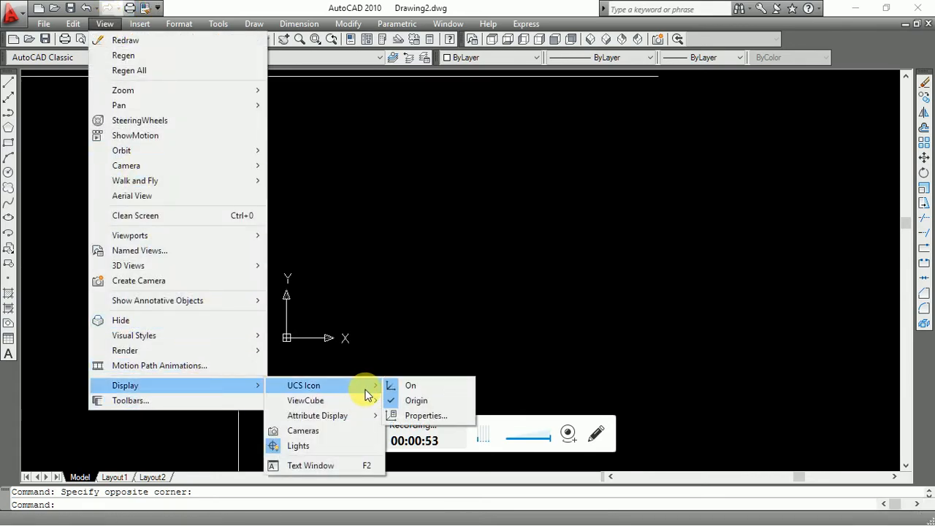
left_click(415, 401)
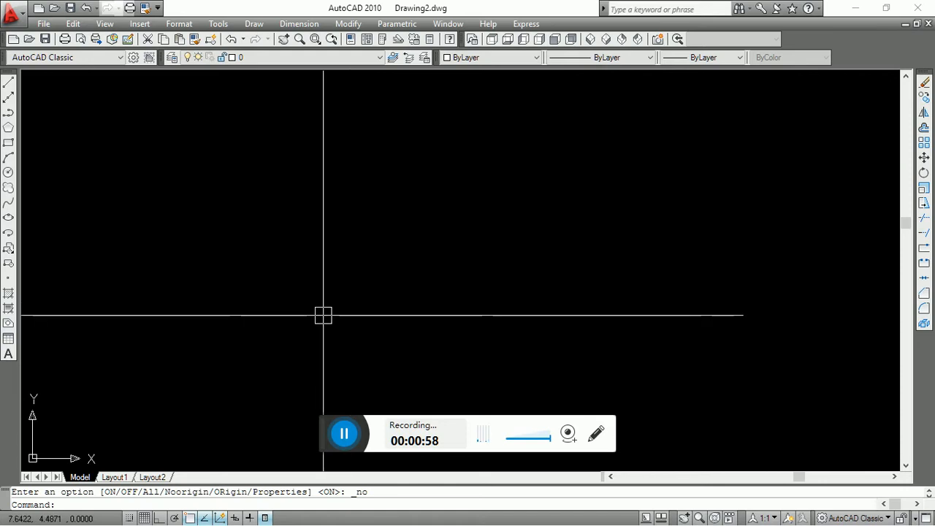
left_click(210, 244)
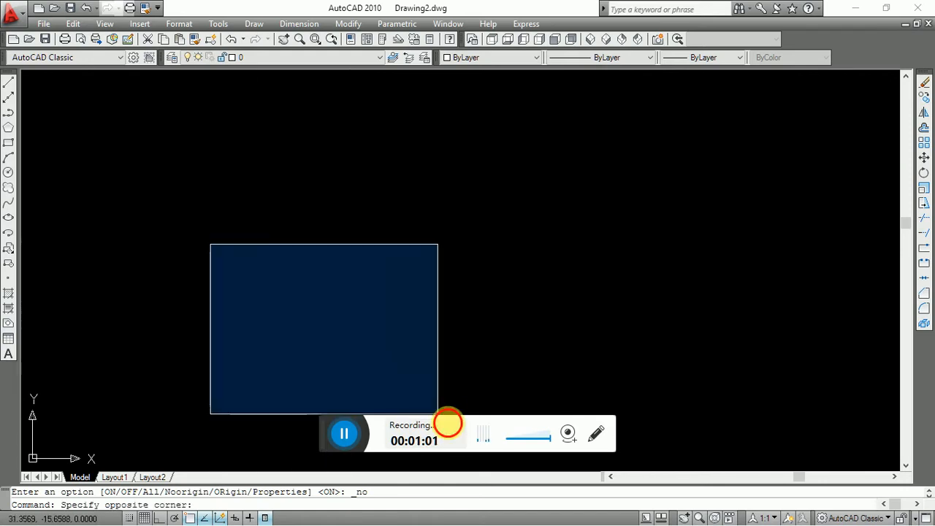
left_click(423, 368)
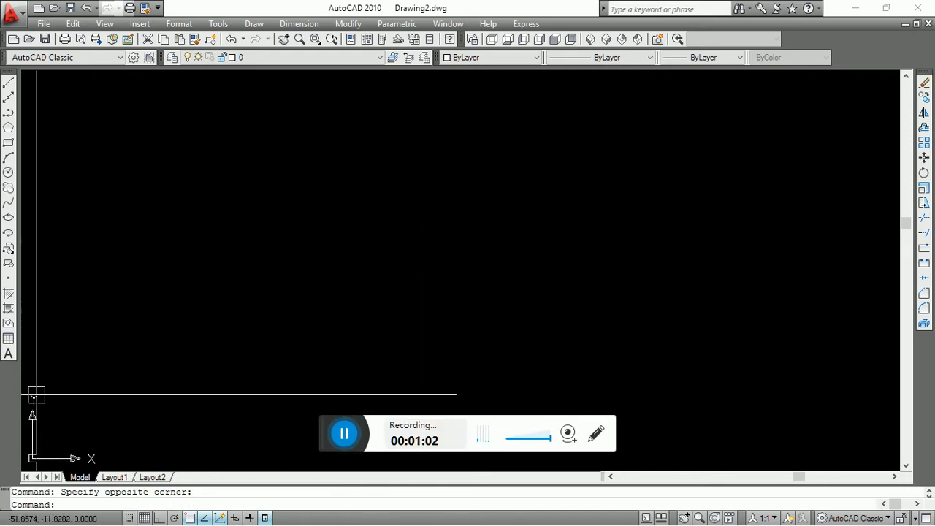
left_click(84, 379)
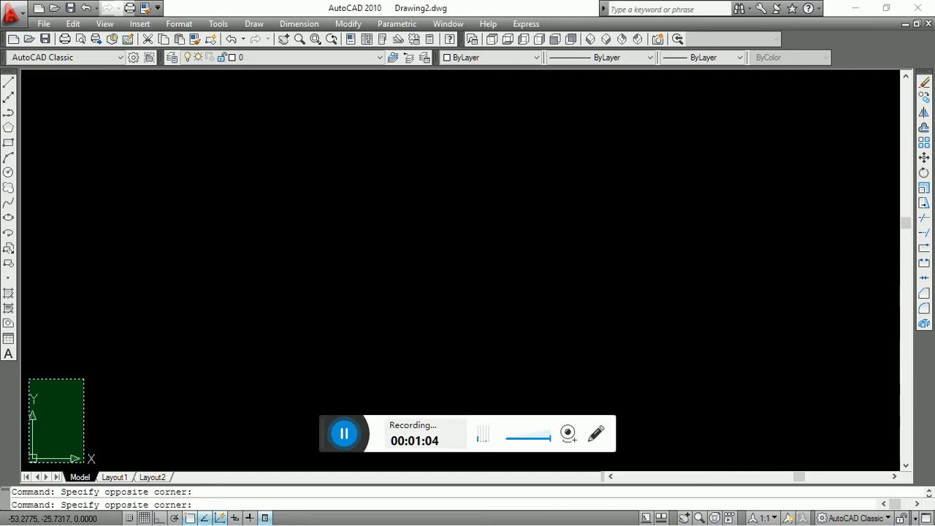
left_click(541, 277)
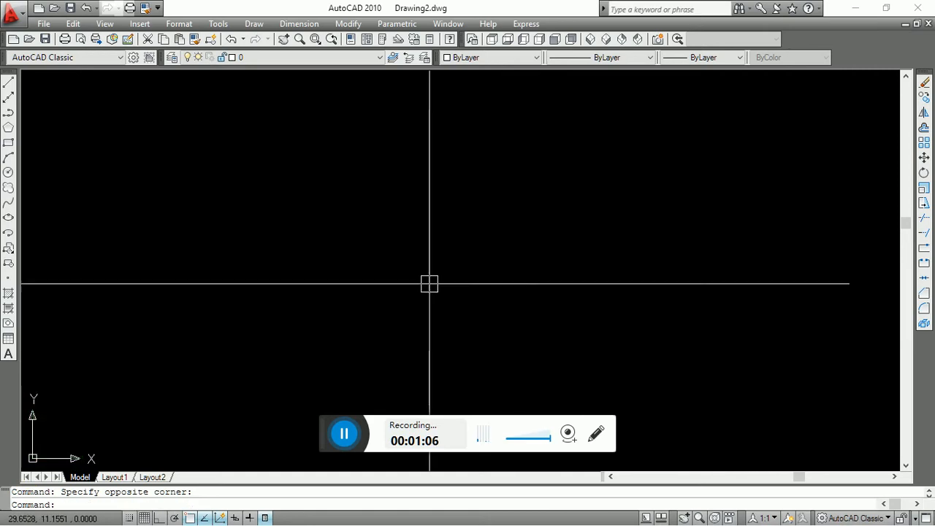
scroll(463, 252, "down", 3)
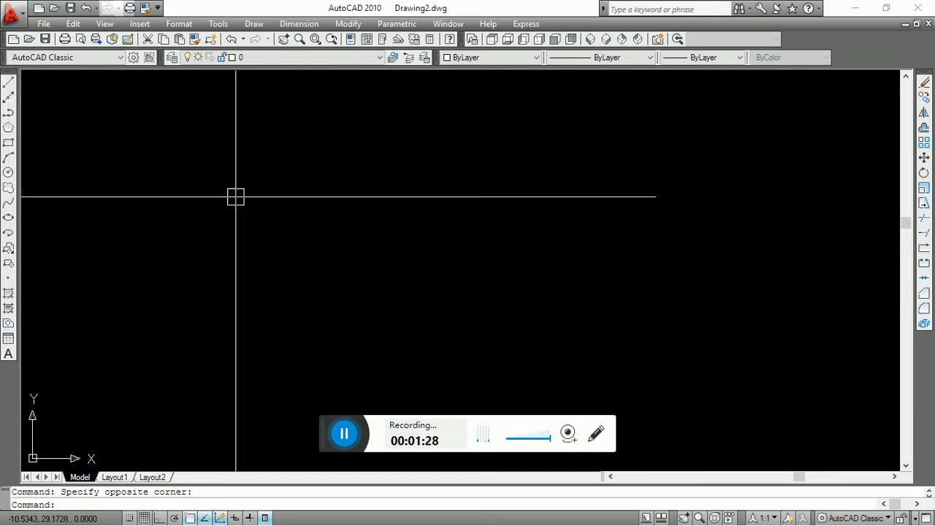
- Turn Ortho mode on and draw a horizontal line 400 units long with the Line command
left_click(9, 89)
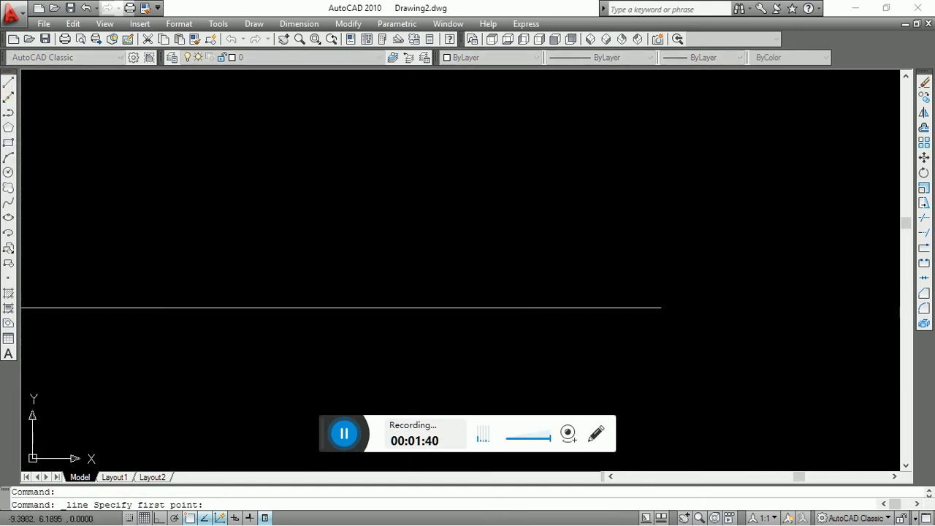
left_click(215, 223)
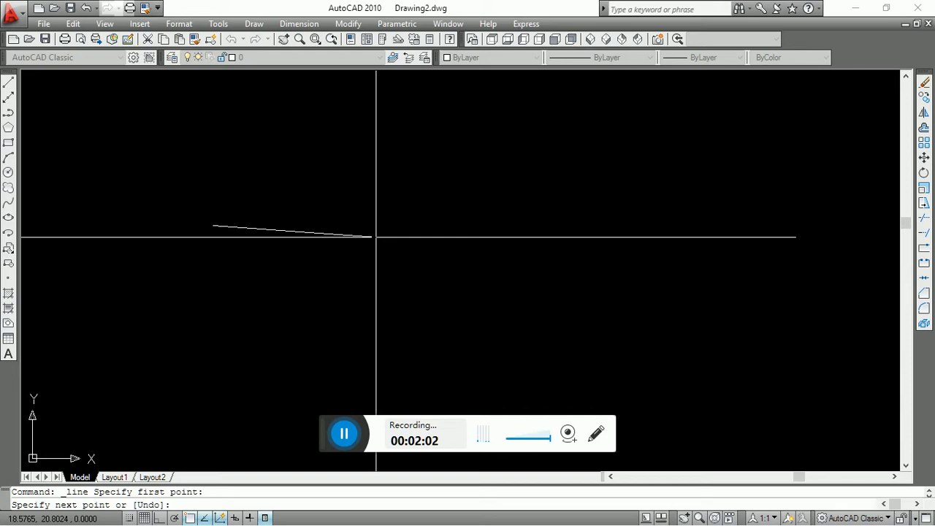
left_click(159, 518)
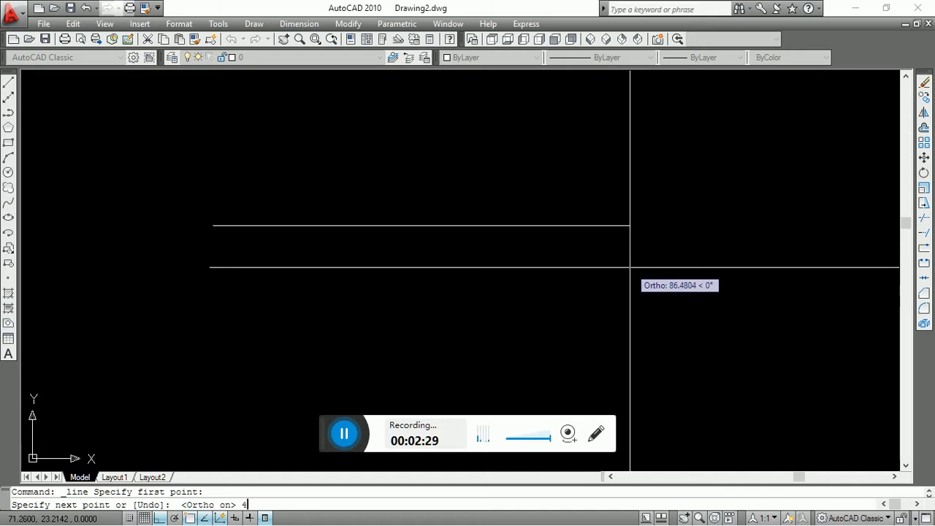
key("Return")
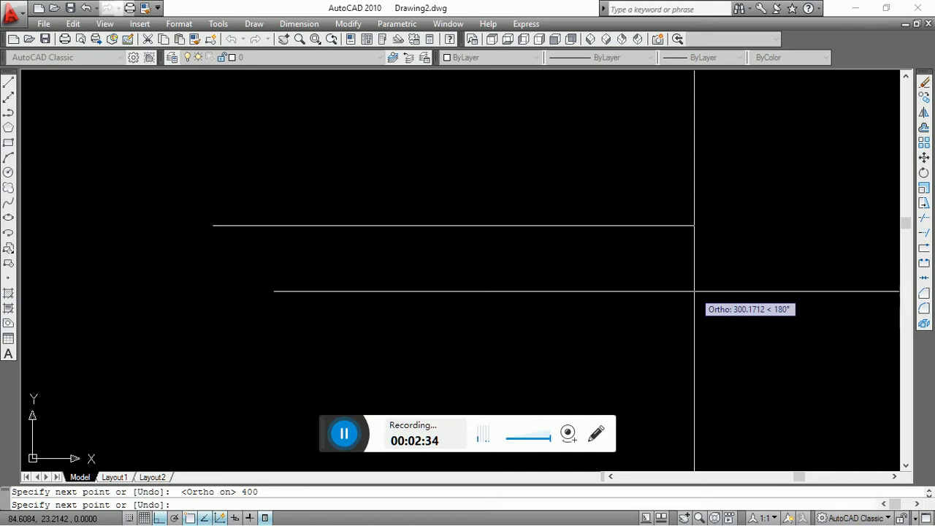
key("Escape")
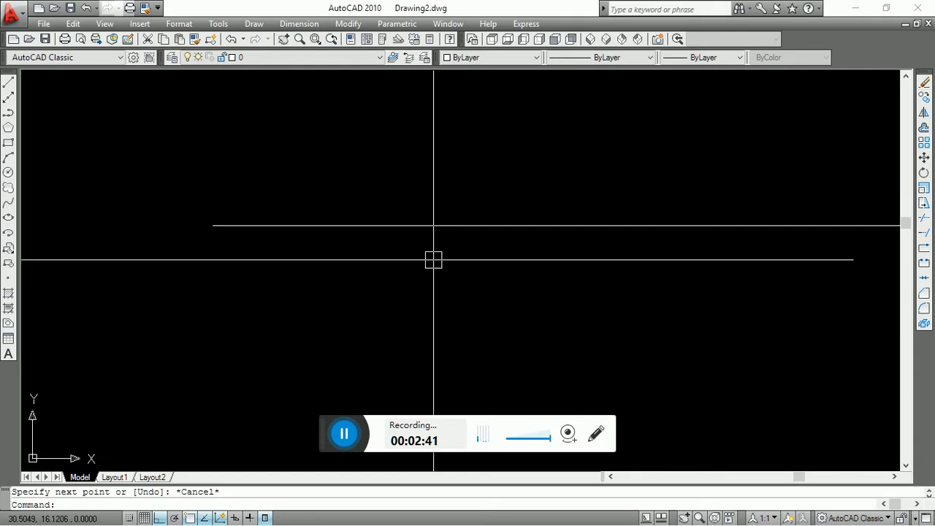
- Fit the whole horizontal line in the view using the Zoom command's All option
scroll(438, 263, "down", 2)
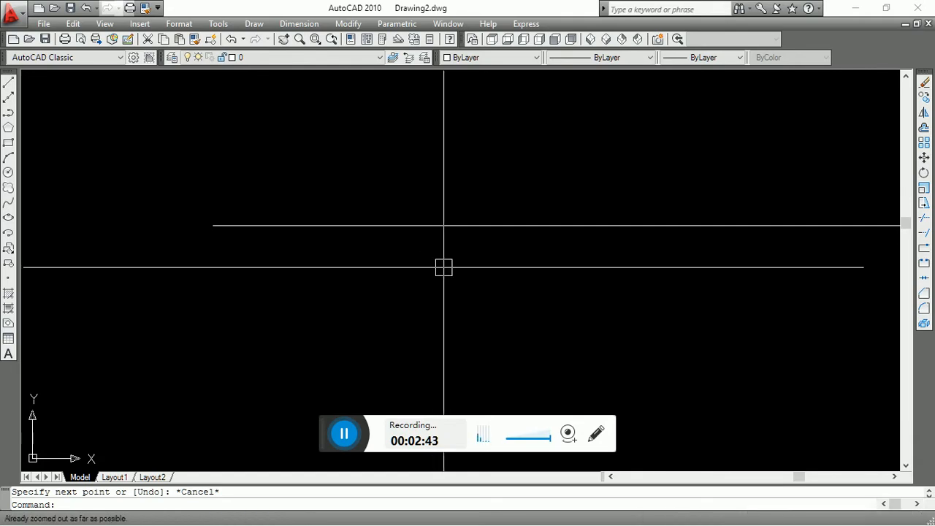
middle_click_drag(504, 276, 479, 281)
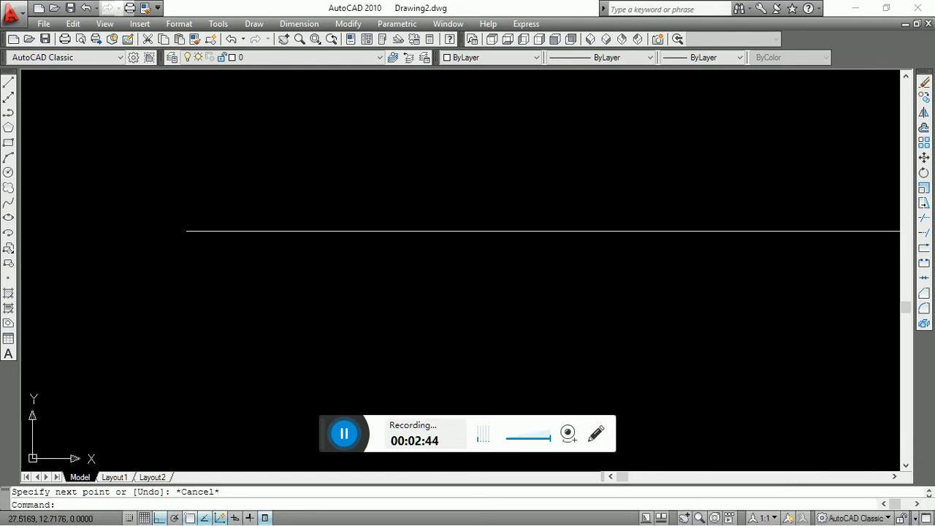
scroll(595, 275, "down", 1)
middle_click_drag(603, 292, 524, 307)
middle_click_drag(647, 290, 483, 249)
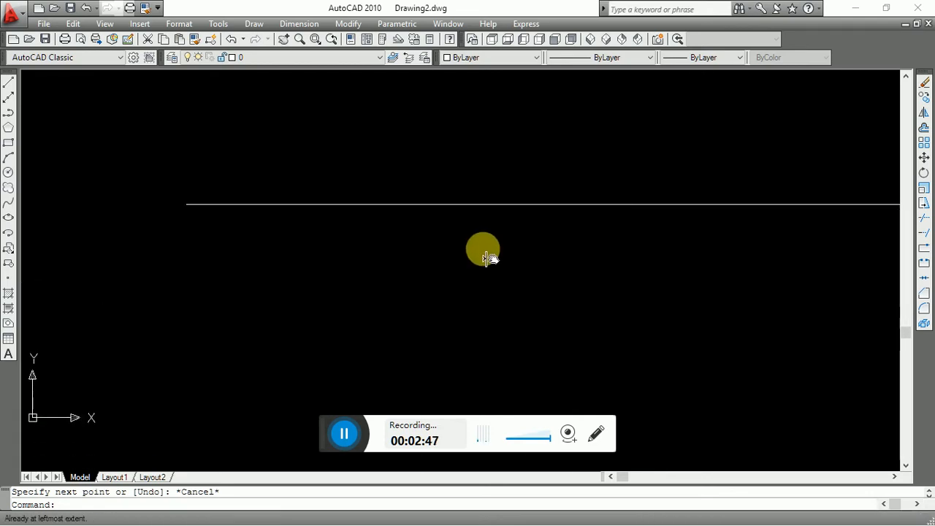
middle_click_drag(681, 262, 528, 266)
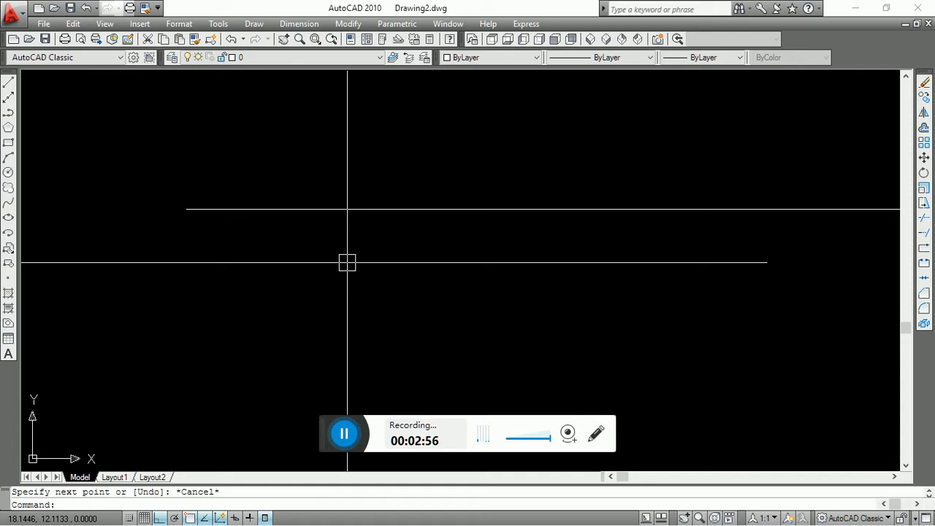
type("z")
key("Return")
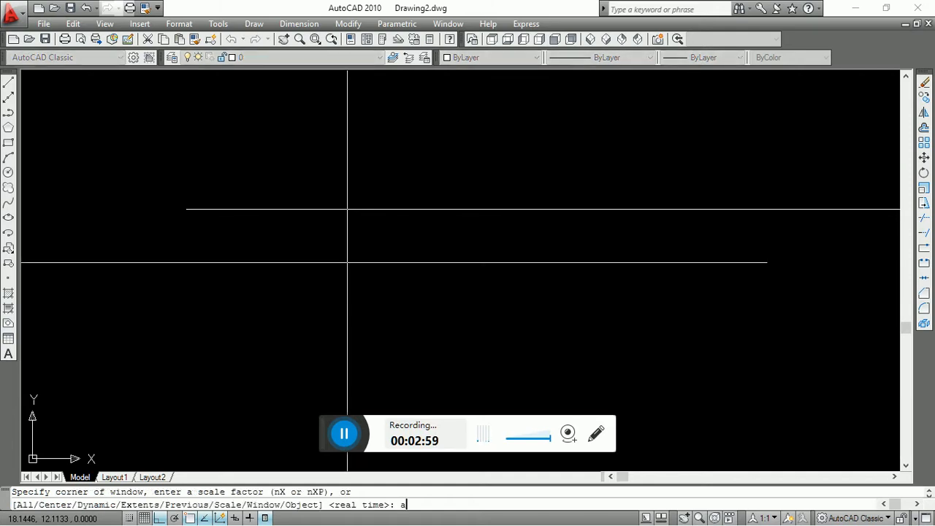
type("a")
key("Return")
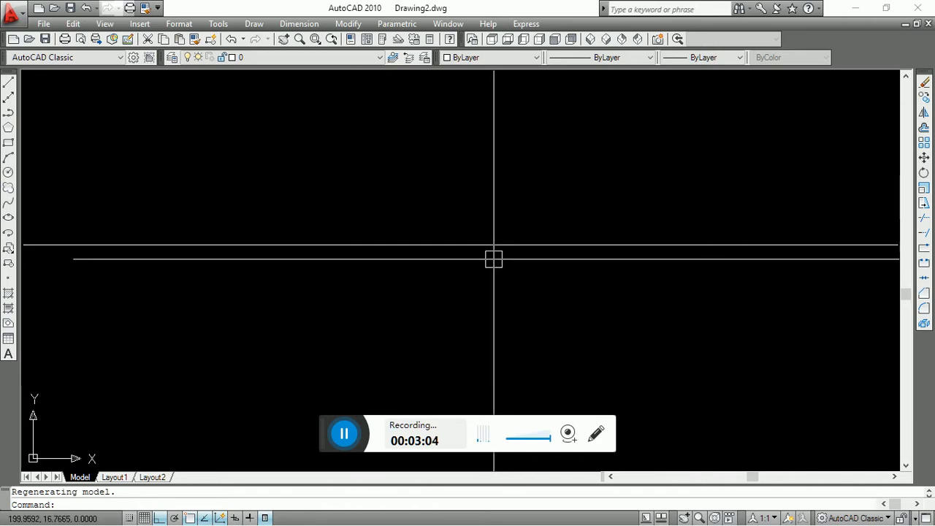
scroll(494, 258, "down", 6)
scroll(512, 275, "up", 6)
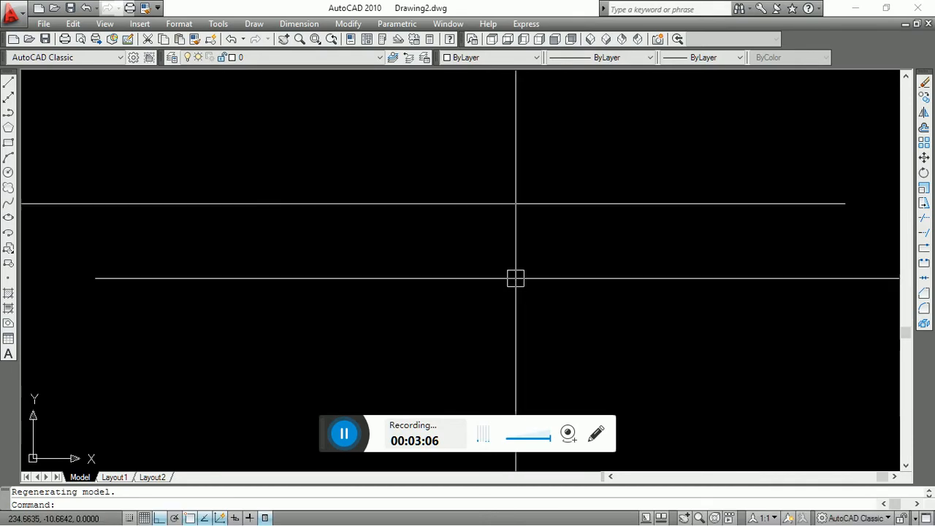
middle_click_drag(494, 279, 545, 332)
scroll(504, 300, "down", 3)
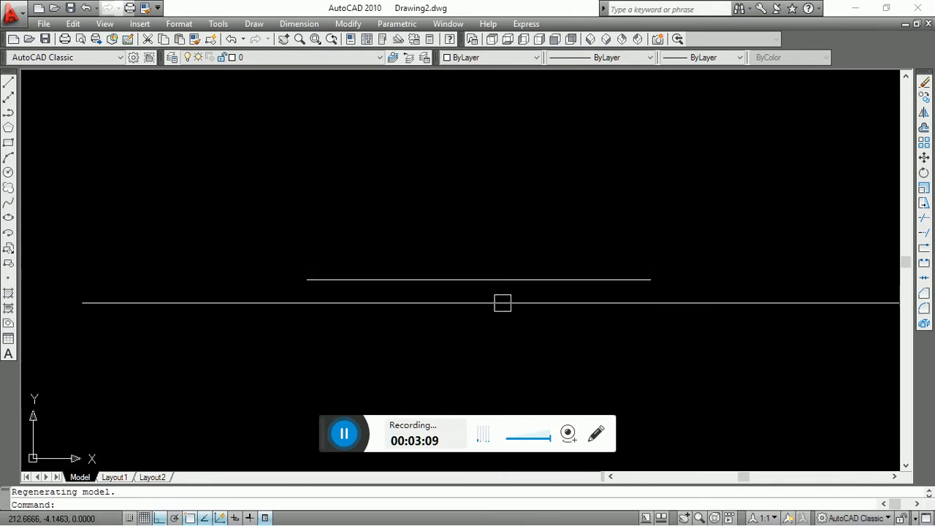
scroll(502, 304, "up", 3)
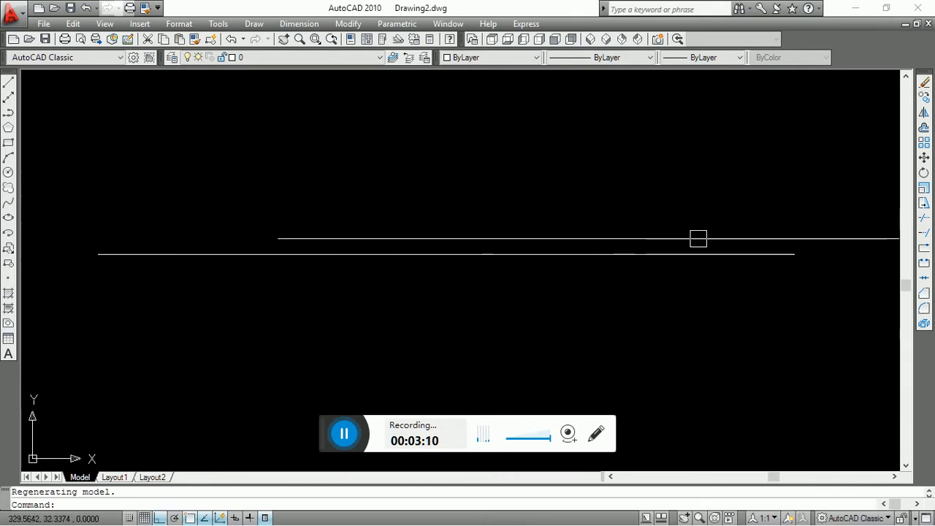
left_click(64, 205)
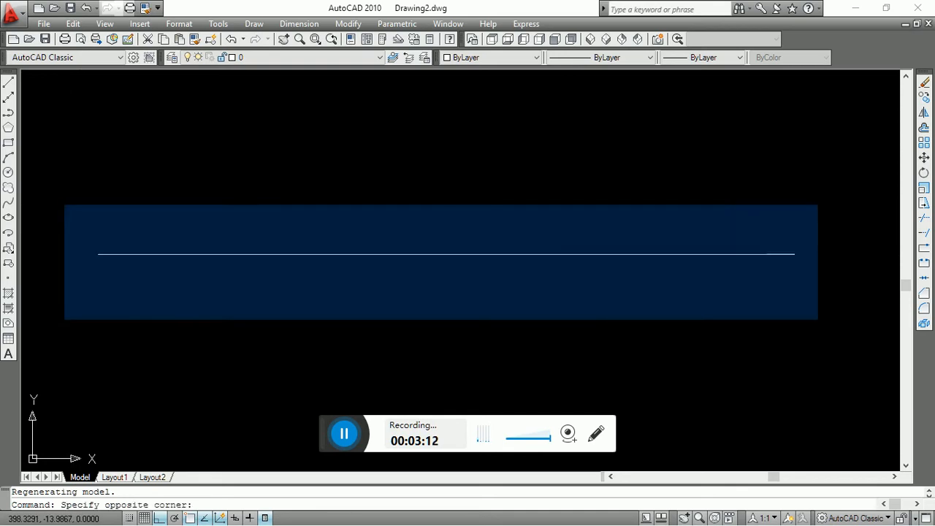
left_click(818, 320)
key("Escape")
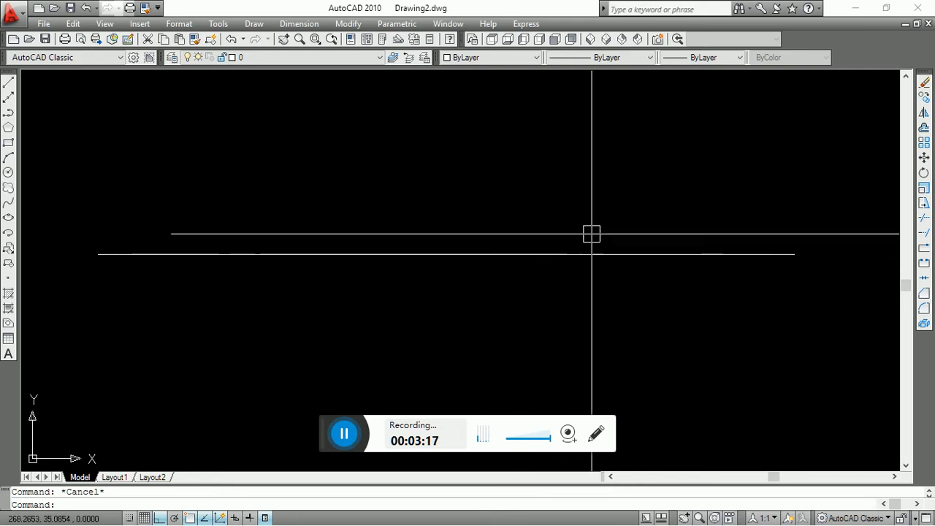
- Complete a 400 by 200 rectangle with lines from the horizontal line's right endpoint: 200 down, 400 left and up to its left endpoint
scroll(590, 183, "down", 1)
middle_click_drag(597, 311, 584, 258)
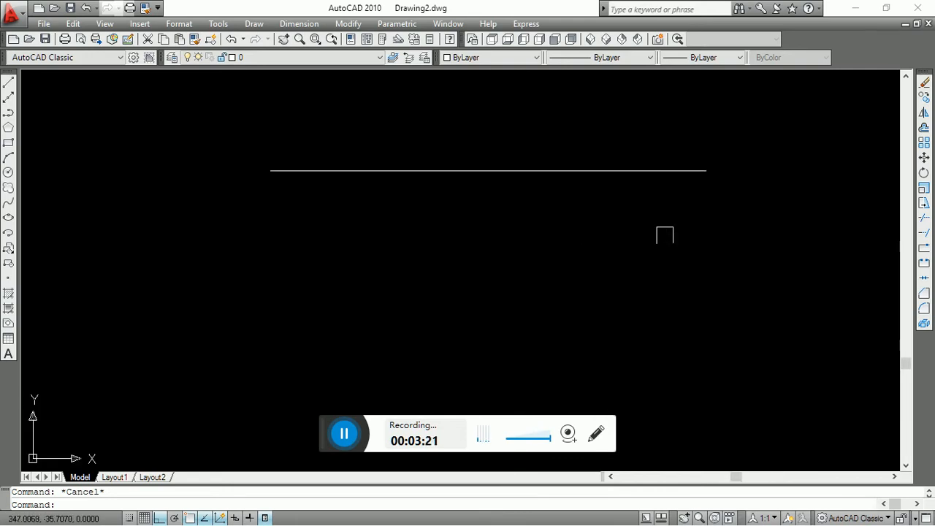
middle_click_drag(670, 238, 618, 220)
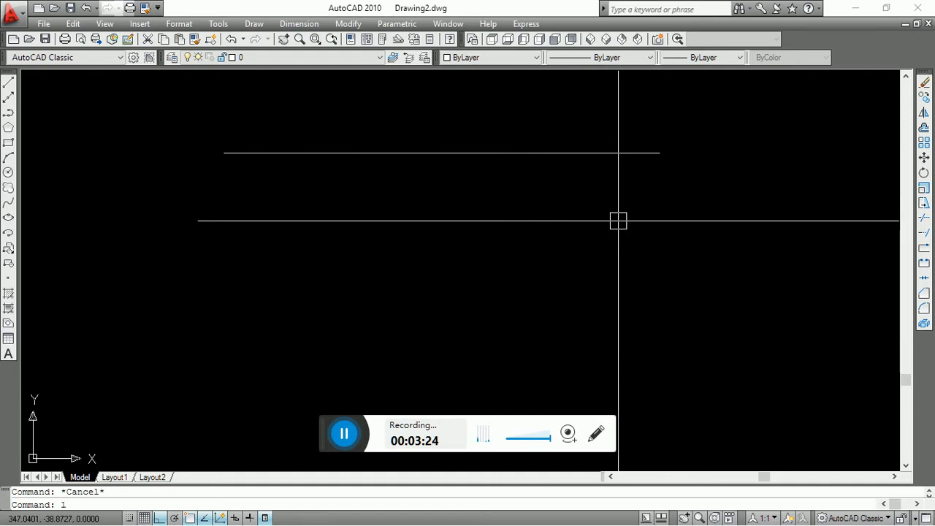
key("Return")
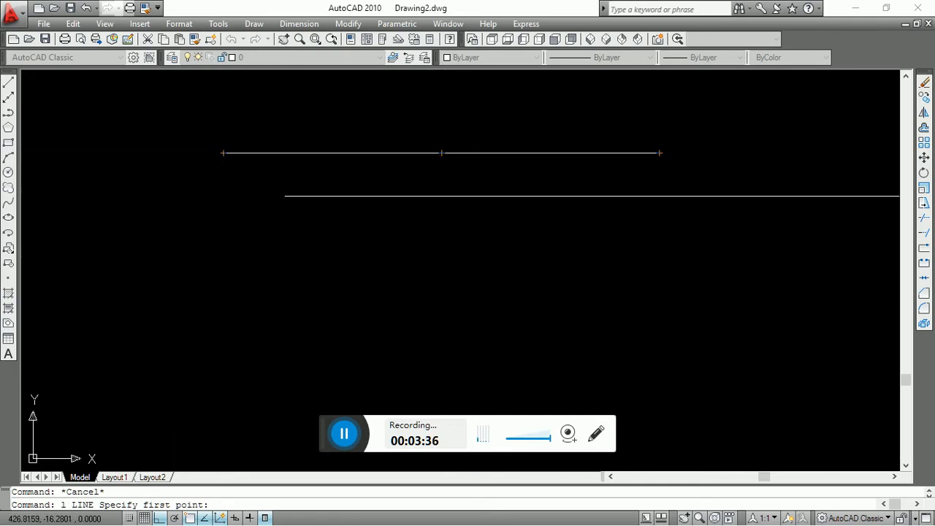
left_click(660, 153)
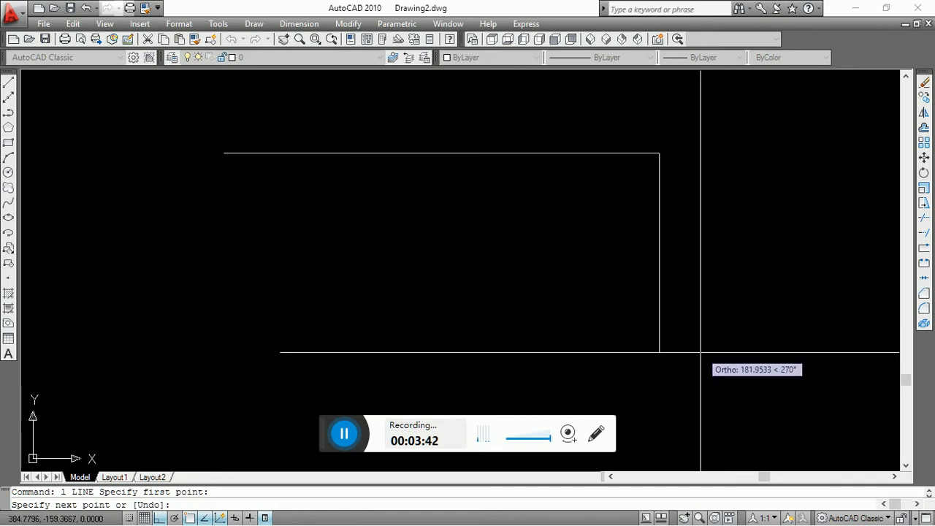
key("Return")
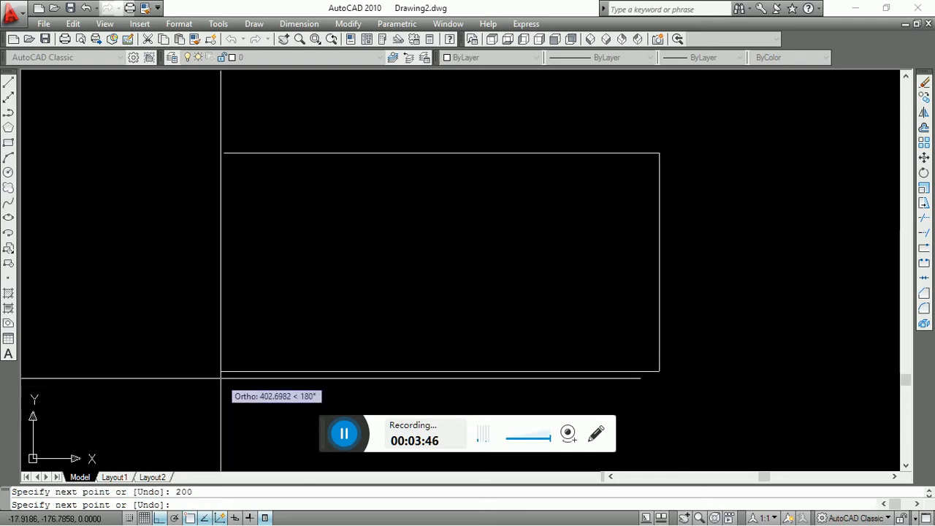
type("400")
key("Return")
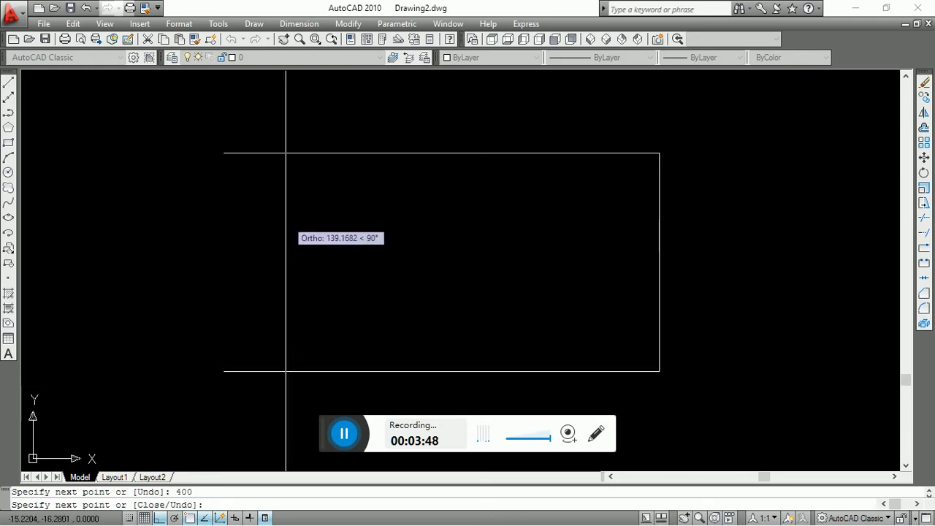
left_click(223, 153)
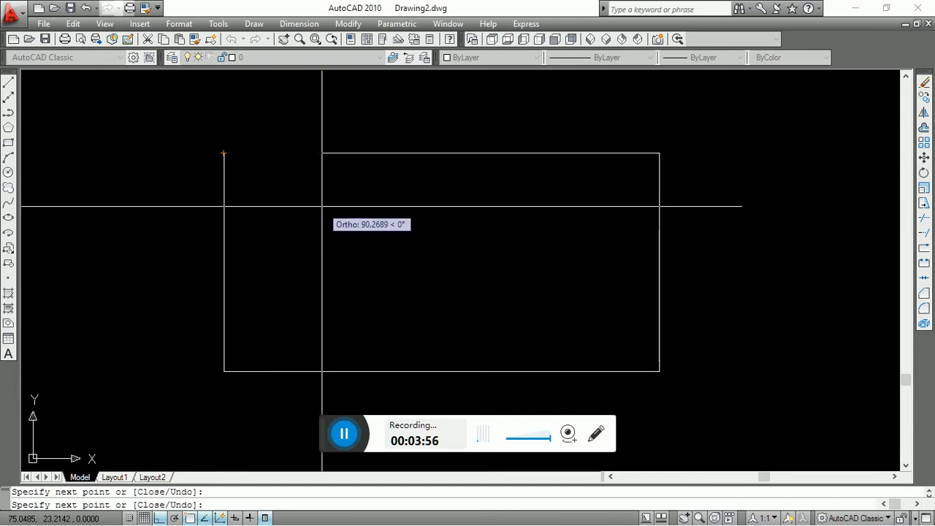
key("Escape")
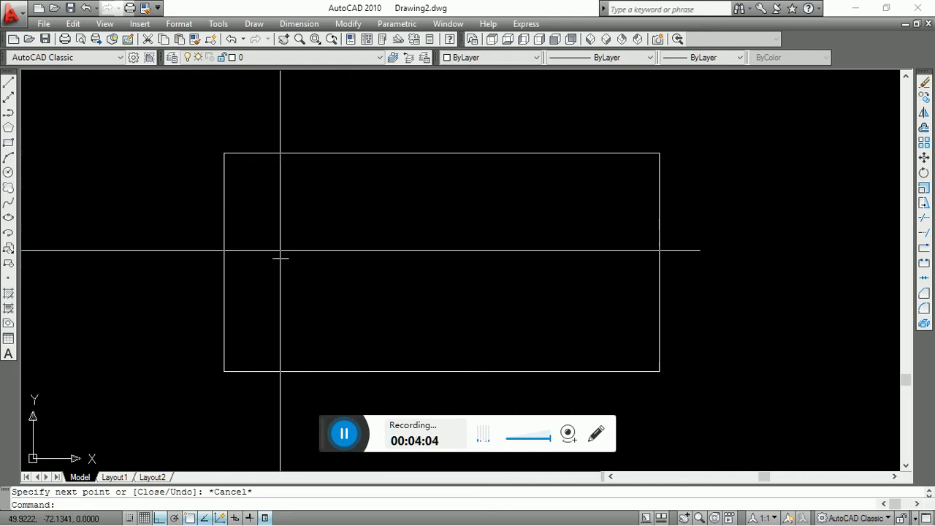
- Erase all four lines of the rectangle using a selection window around them
scroll(328, 260, "down", 3)
mouse_move(312, 296)
middle_mouse_down()
mouse_move(374, 273)
mouse_move(354, 278)
middle_mouse_up()
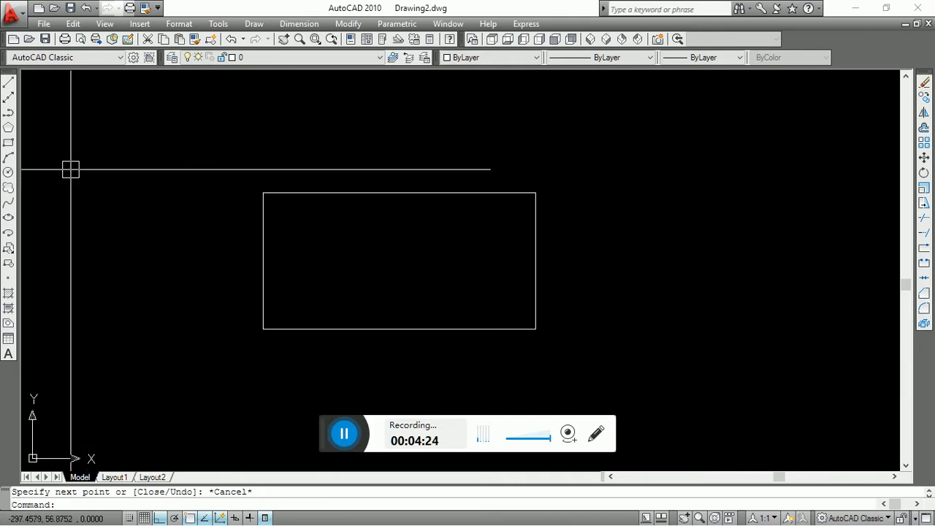
left_click(188, 168)
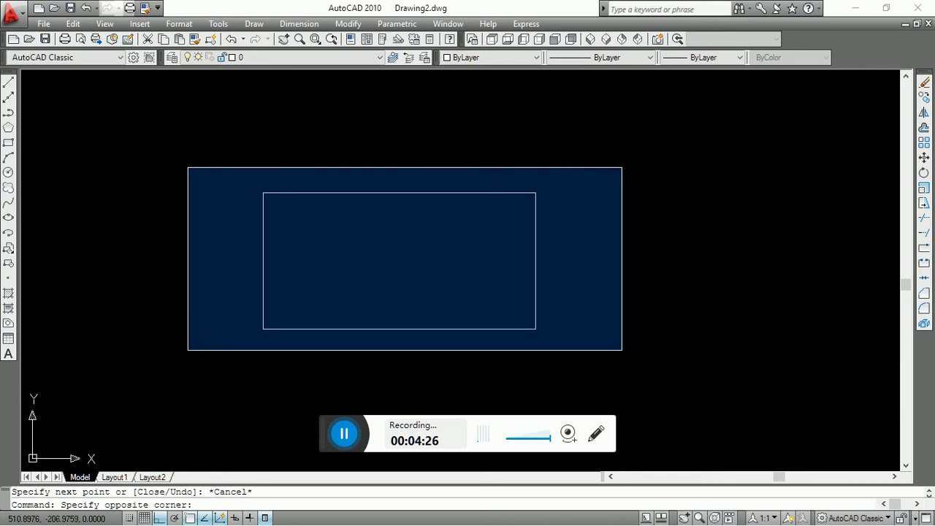
left_click(621, 354)
key("Delete")
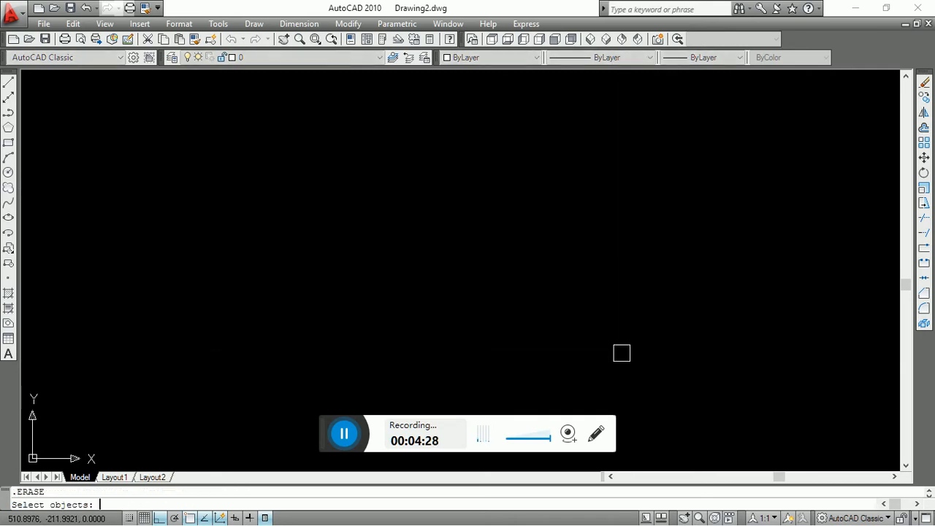
key("Escape")
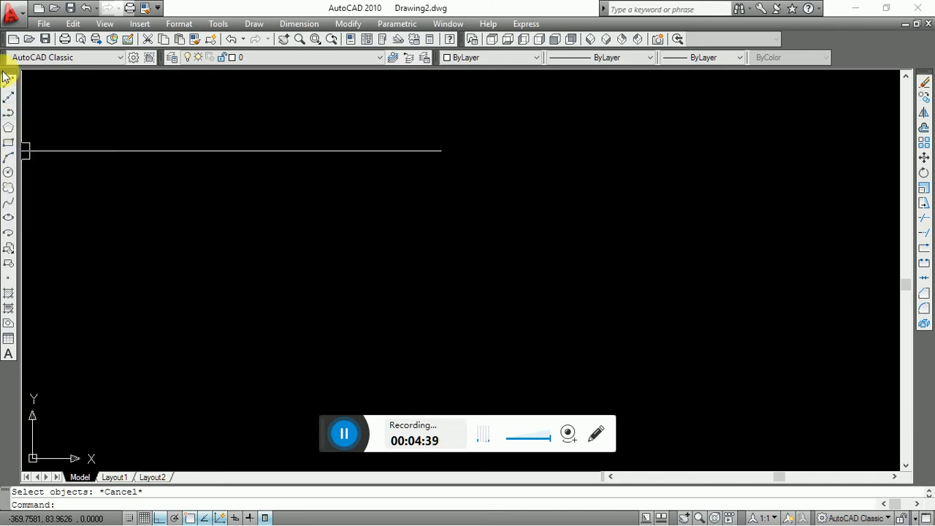
- Draw a rectangle with the Rectangle command's Dimensions option, using a length of 500 and a width of 250
left_click(10, 144)
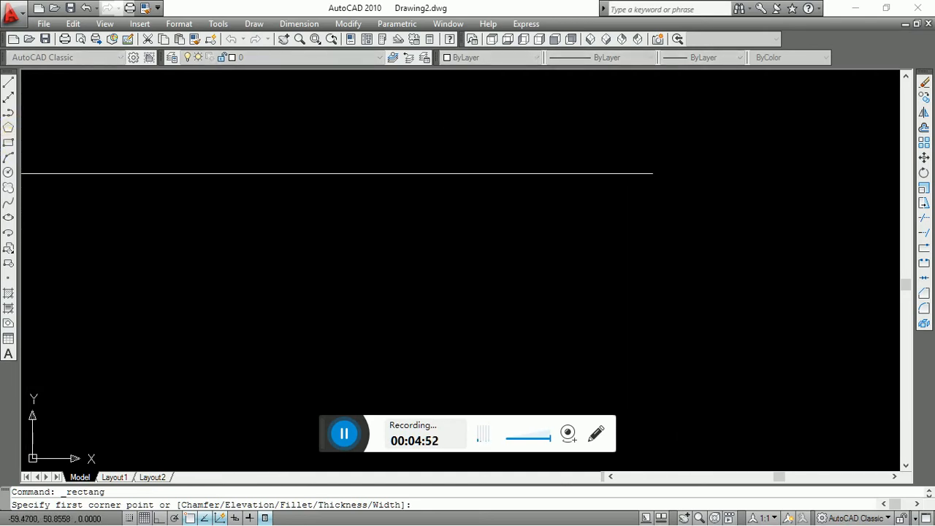
left_click(231, 168)
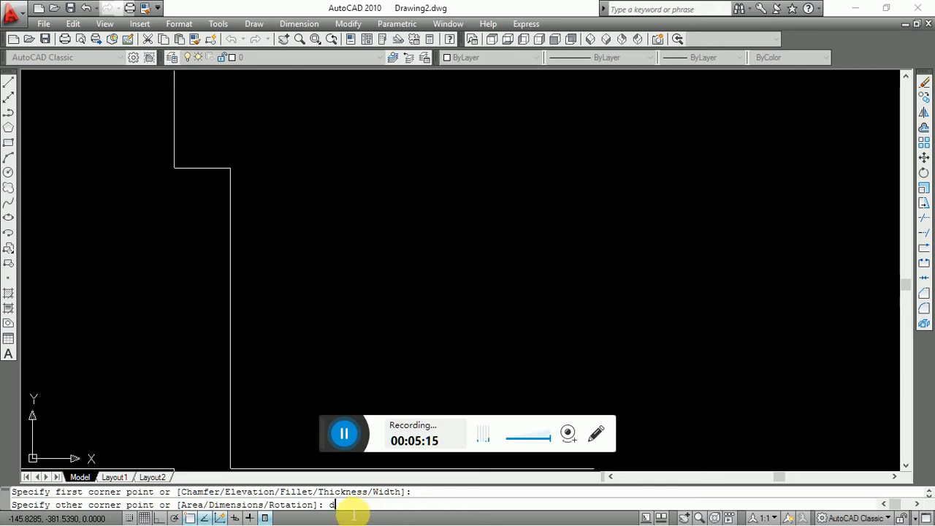
key("Return")
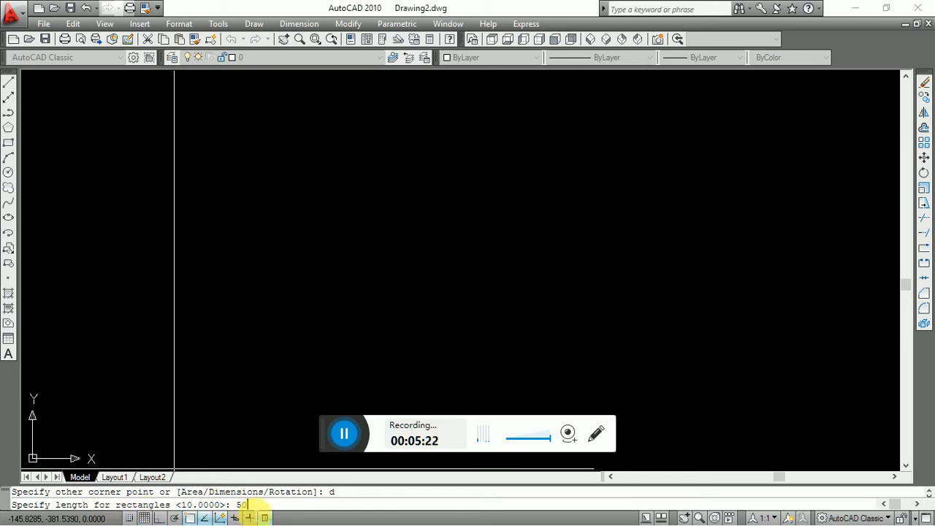
key("Return")
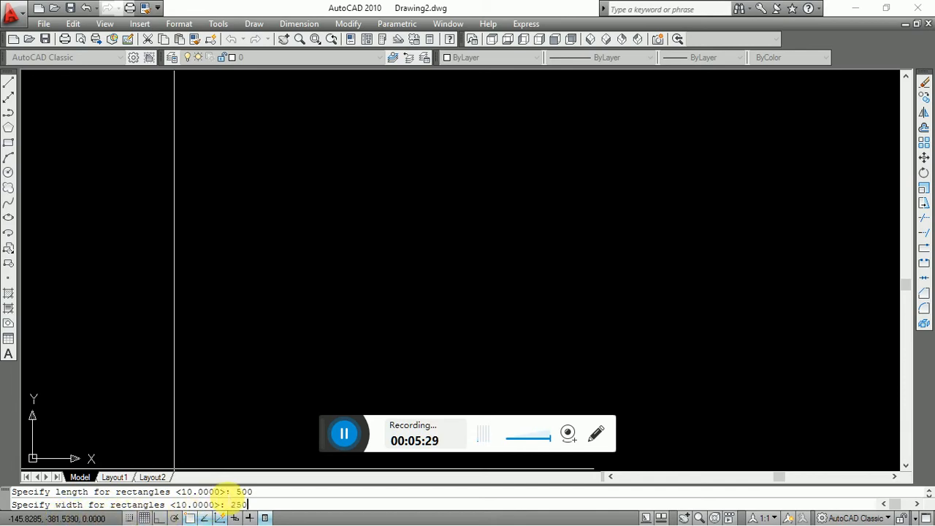
type("250")
key("Return")
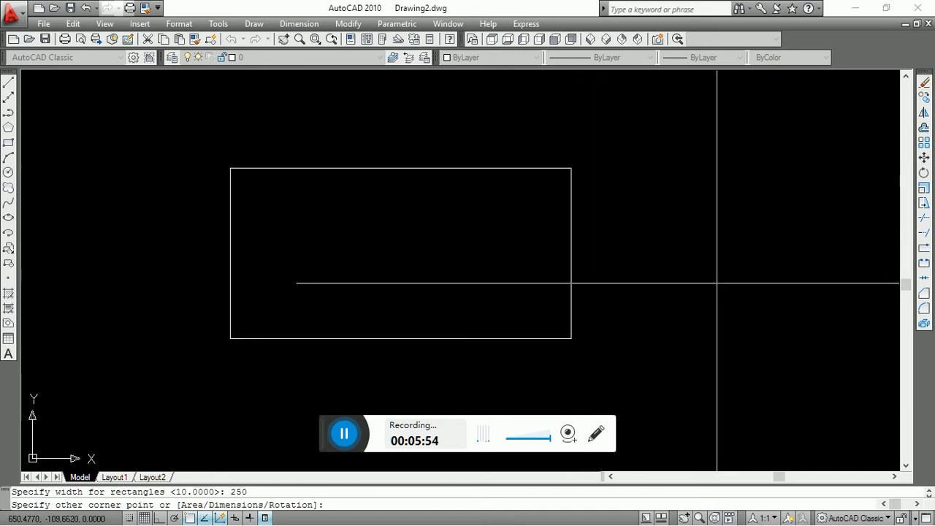
left_click(716, 283)
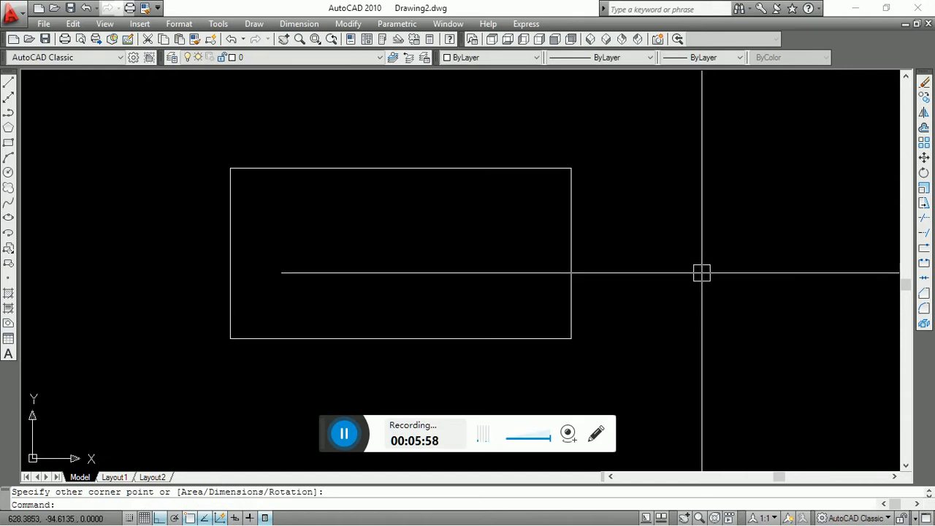
key("Escape")
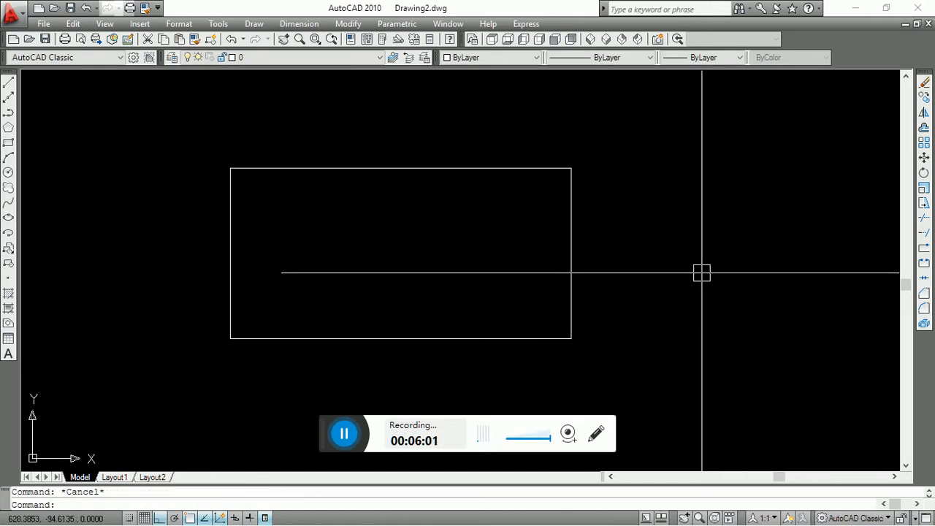
middle_click_drag(369, 291, 382, 293)
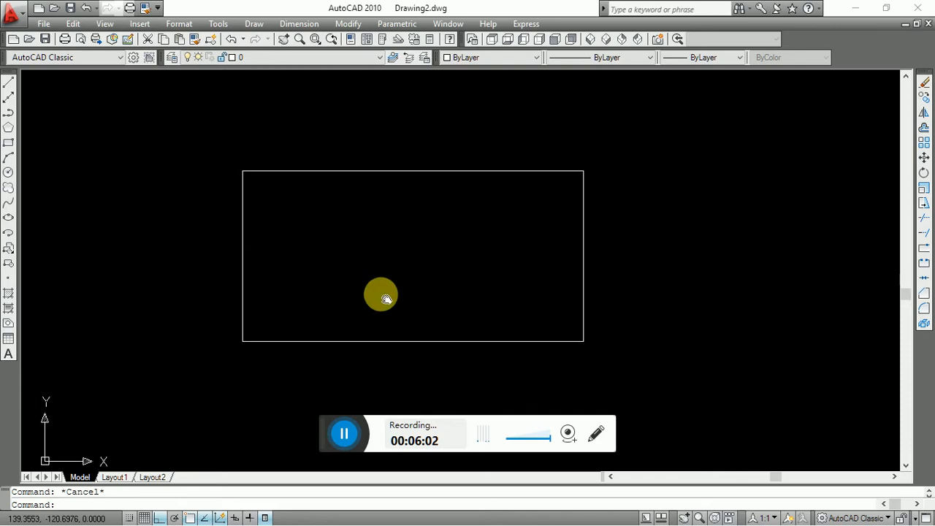
left_click(275, 175)
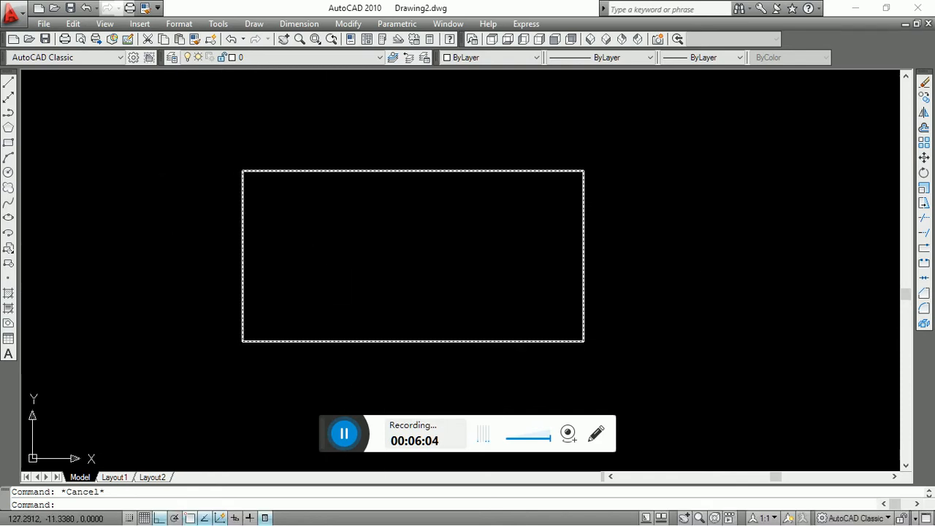
left_click(9, 144)
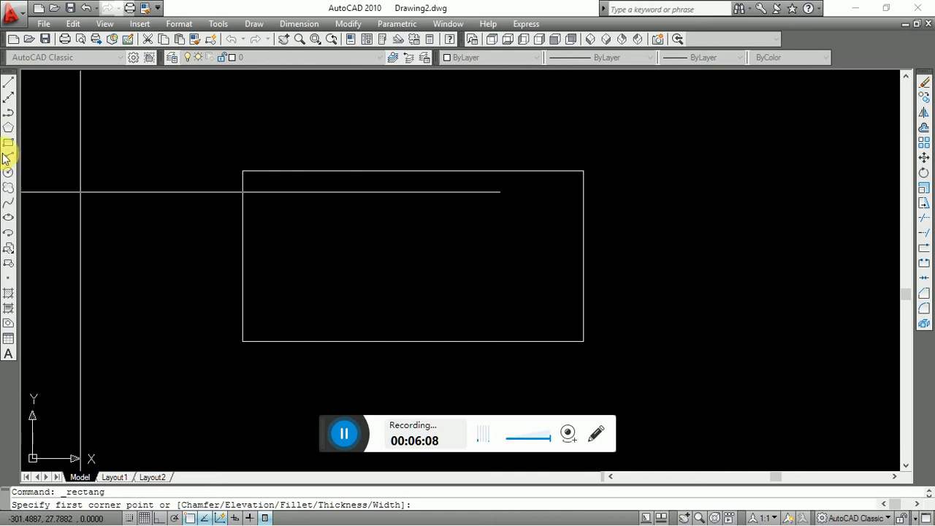
right_click(276, 196)
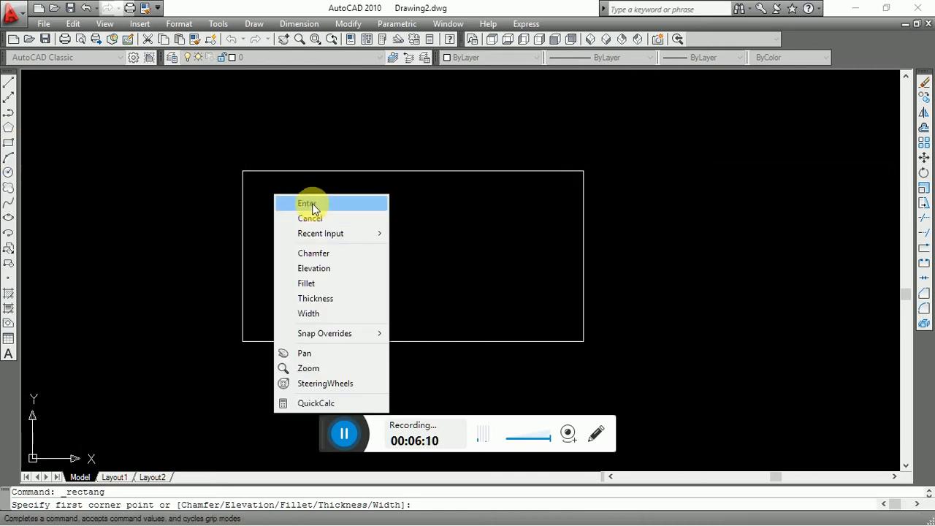
left_click(296, 204)
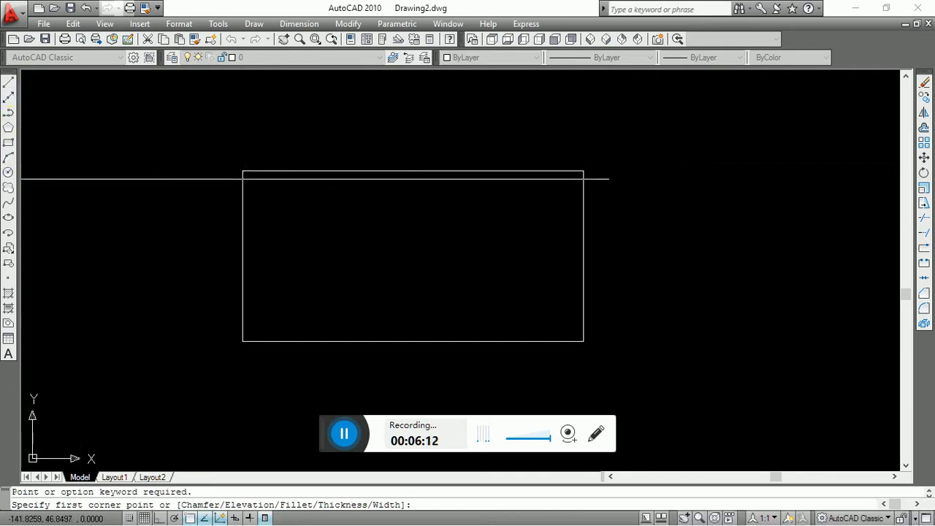
right_click(191, 161)
left_click(236, 186)
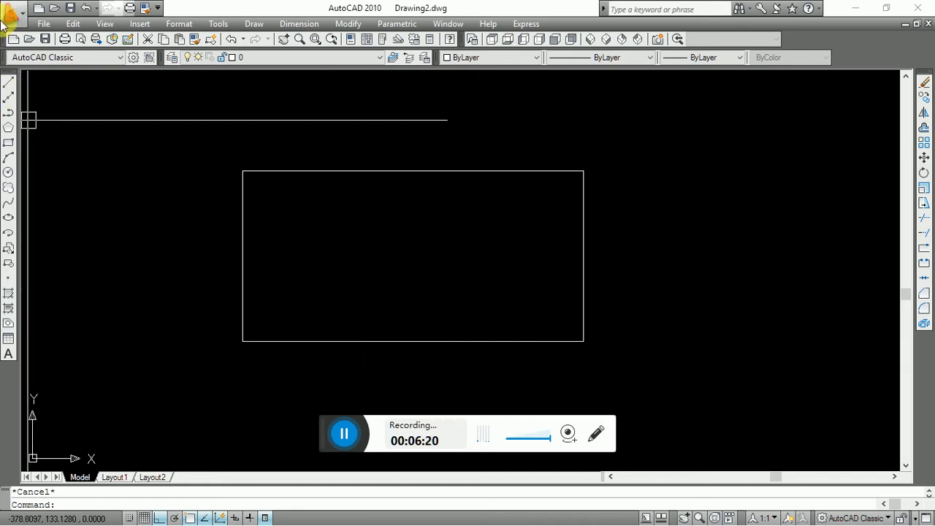
left_click(9, 84)
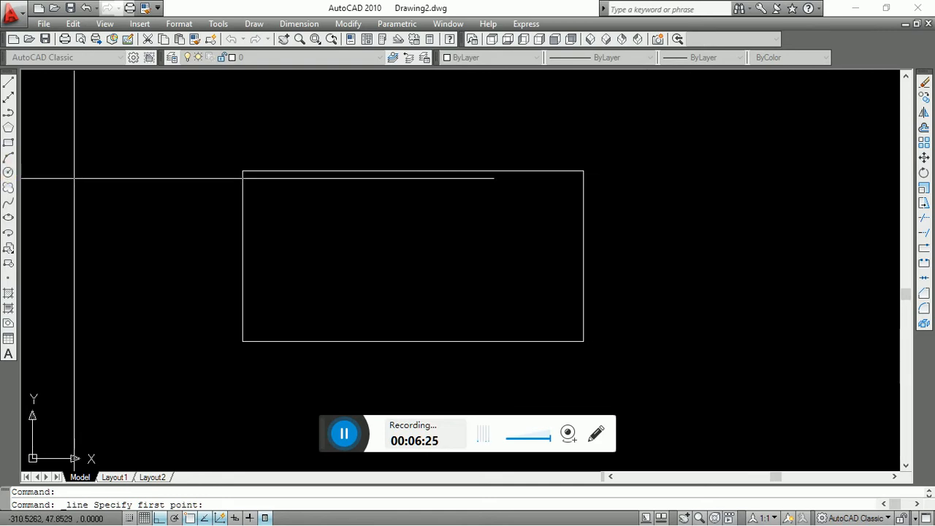
left_click(146, 188)
key("Escape")
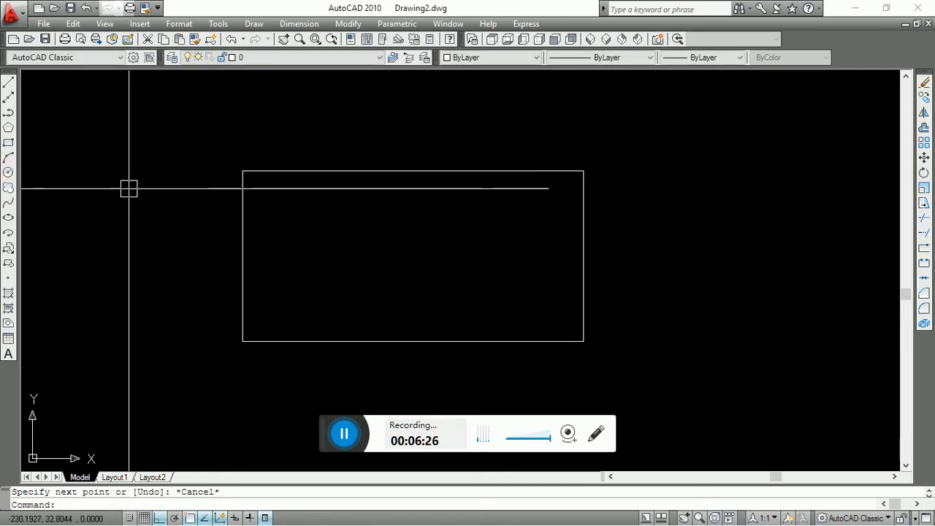
- Draw a vertical line from the midpoint of the rectangle's top edge to the midpoint of its bottom edge
type("l")
key("Return")
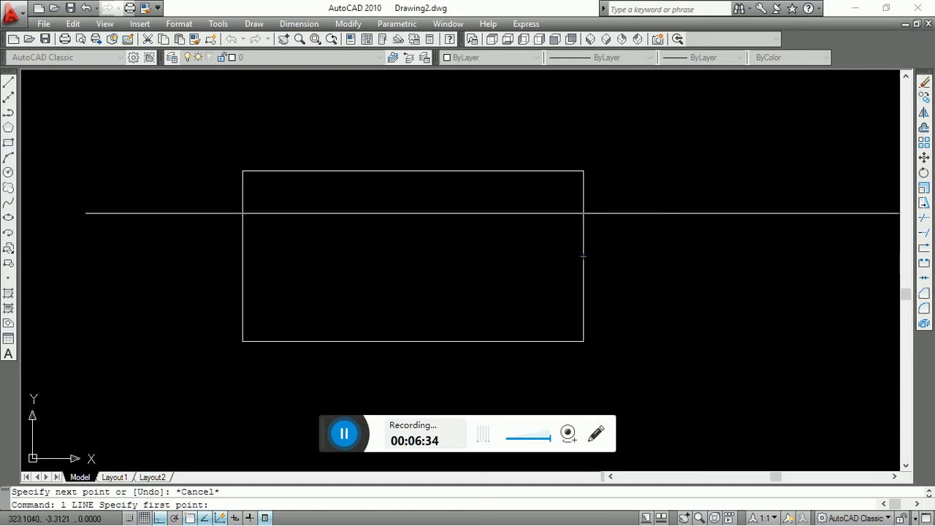
left_click(413, 171)
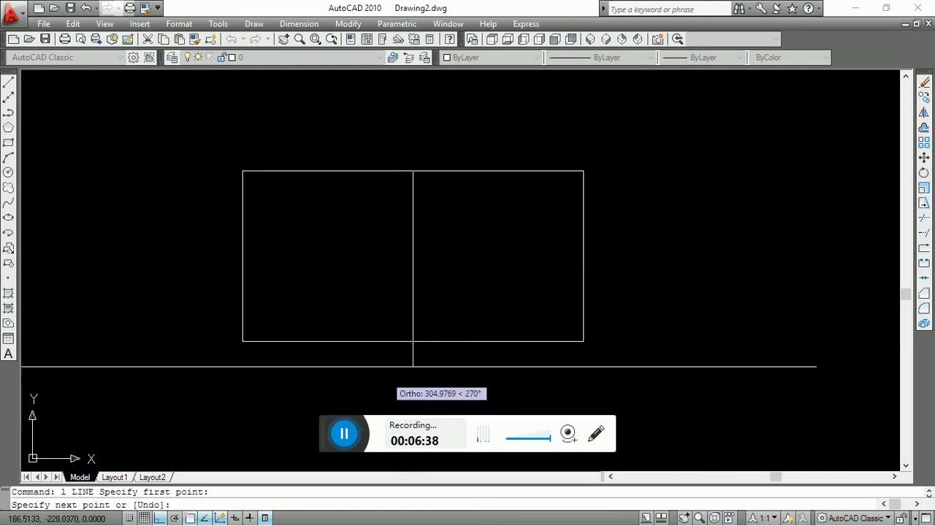
left_click(412, 341)
right_click(414, 342)
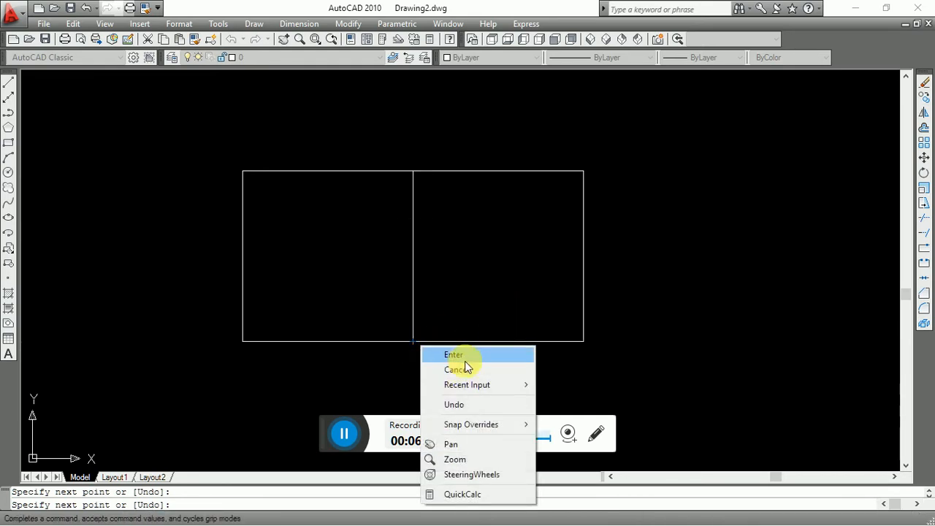
left_click(460, 356)
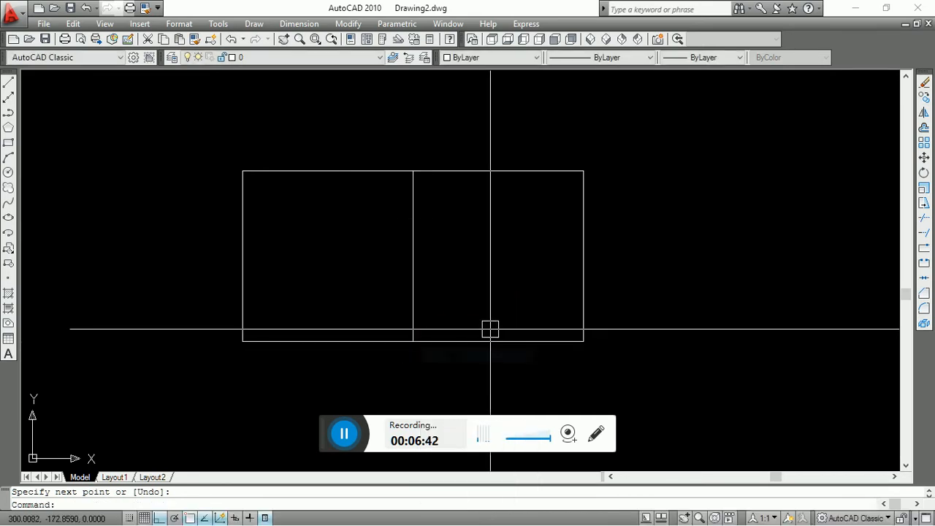
- Draw a horizontal line from the midpoint of the rectangle's right edge to the midpoint of its left edge
left_click(8, 86)
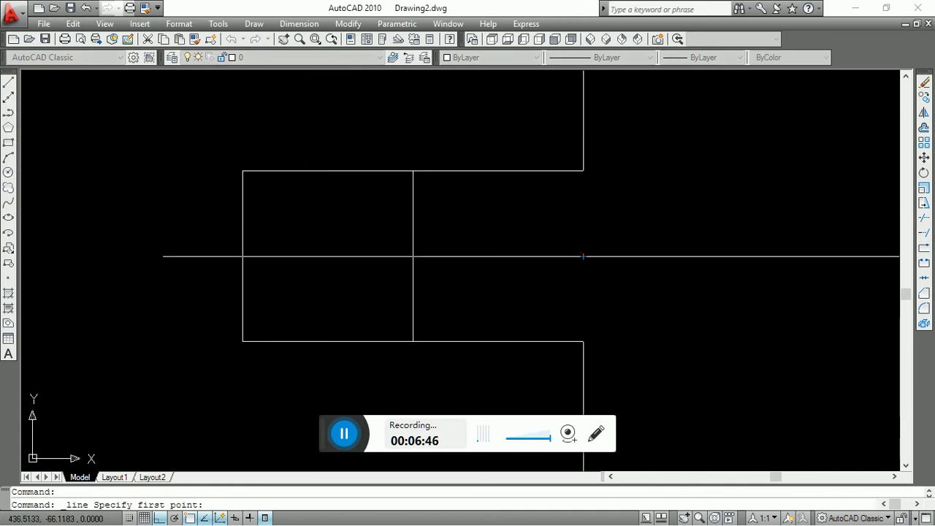
left_click(583, 256)
left_click(242, 257)
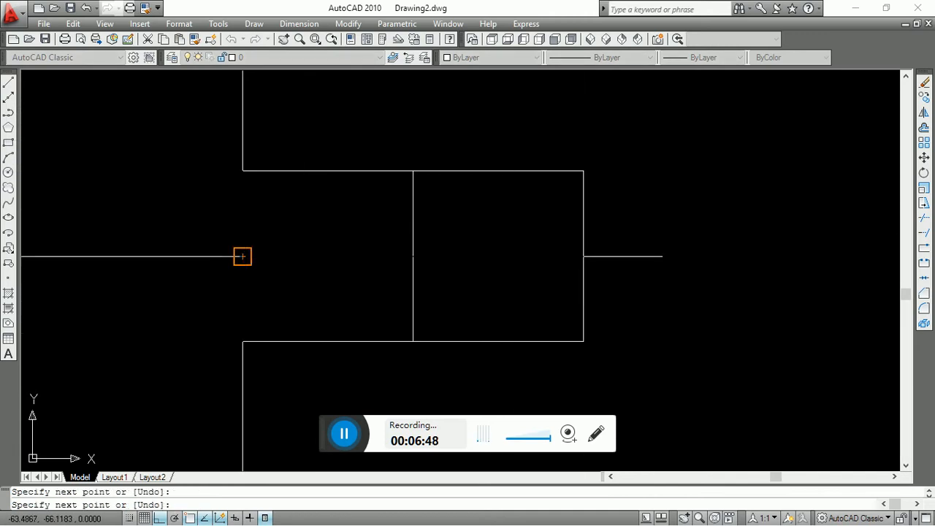
key("Escape")
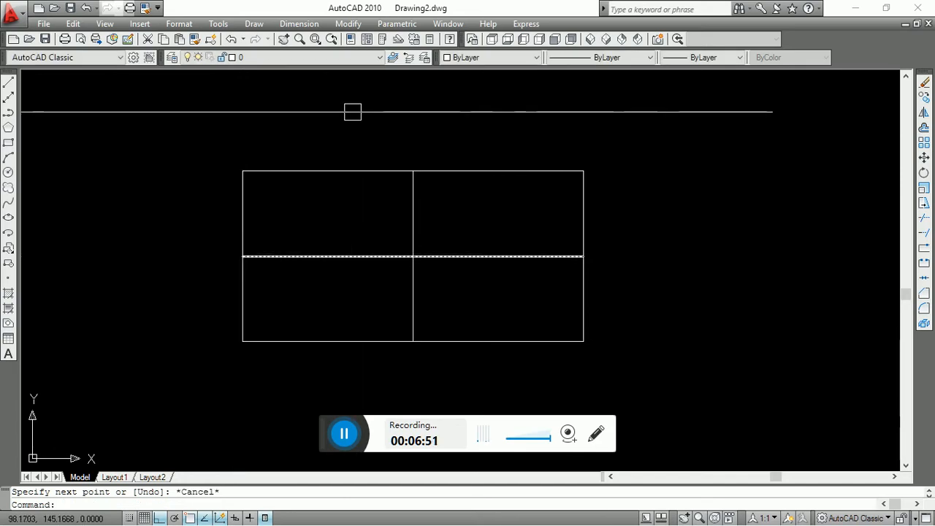
left_click(375, 234)
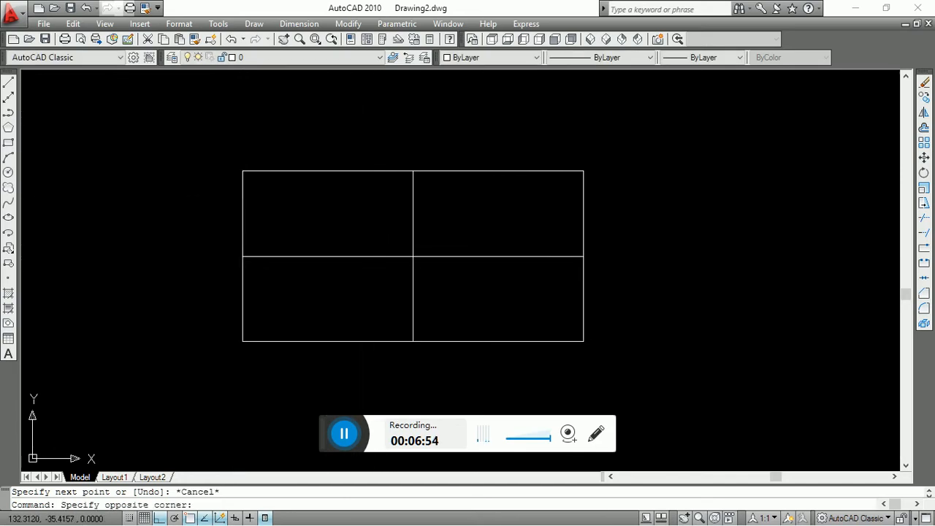
left_click(473, 283)
left_click(454, 284)
left_click(406, 248)
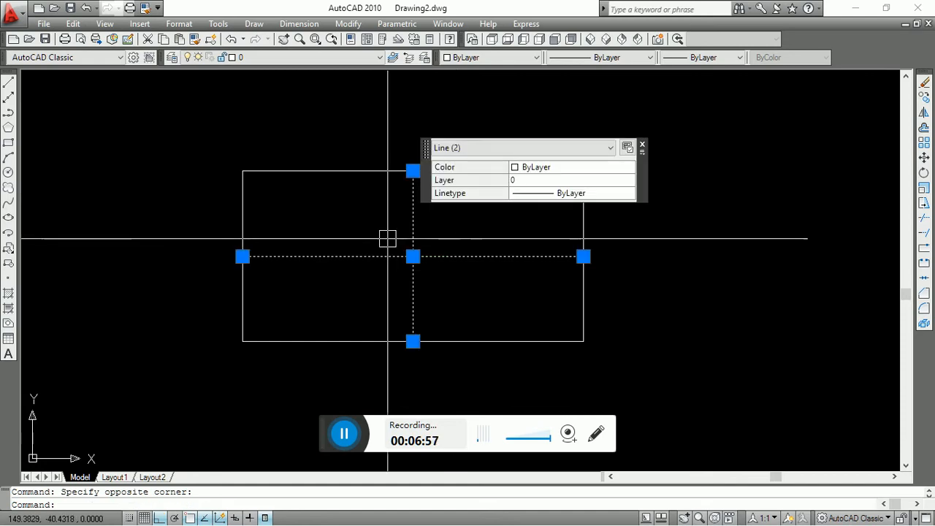
key("Escape")
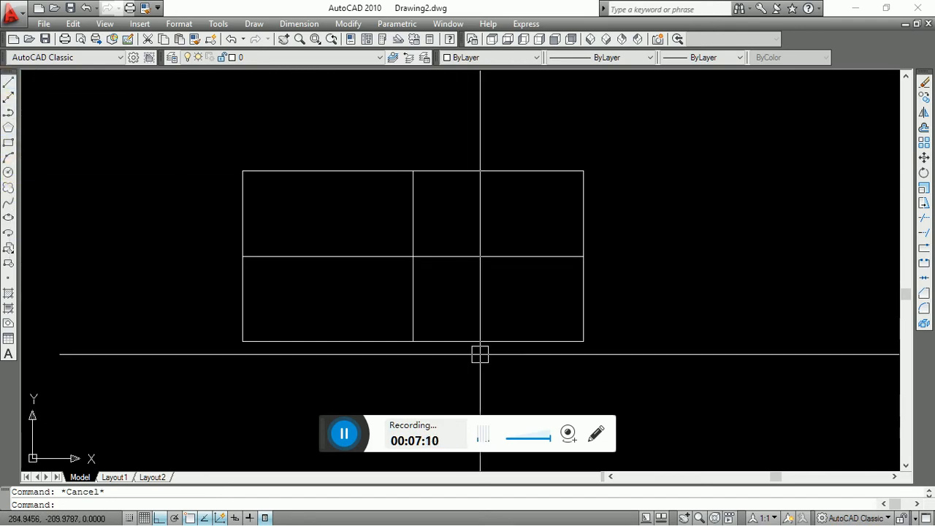
- Draw a circle of radius 50 centred on the crossing of the two midlines inside the rectangle
key("Return")
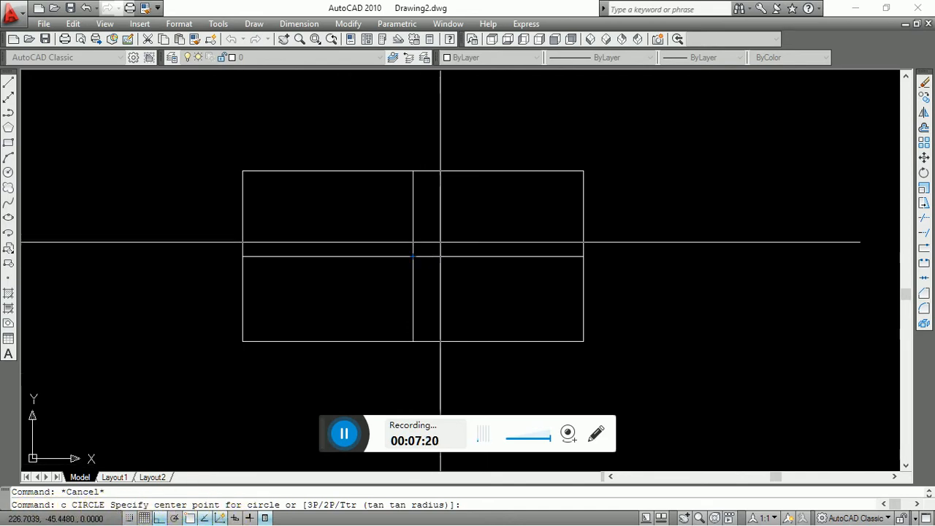
left_click(413, 257)
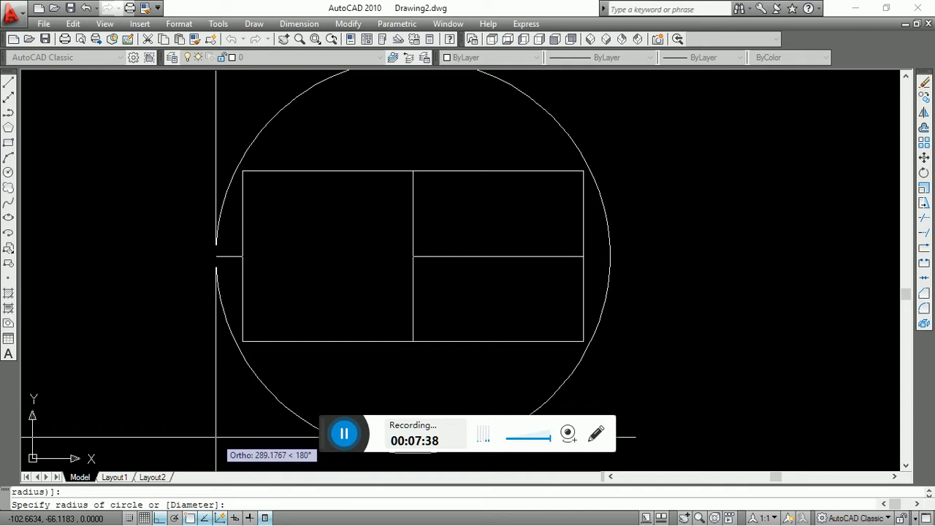
type("50")
key("Return")
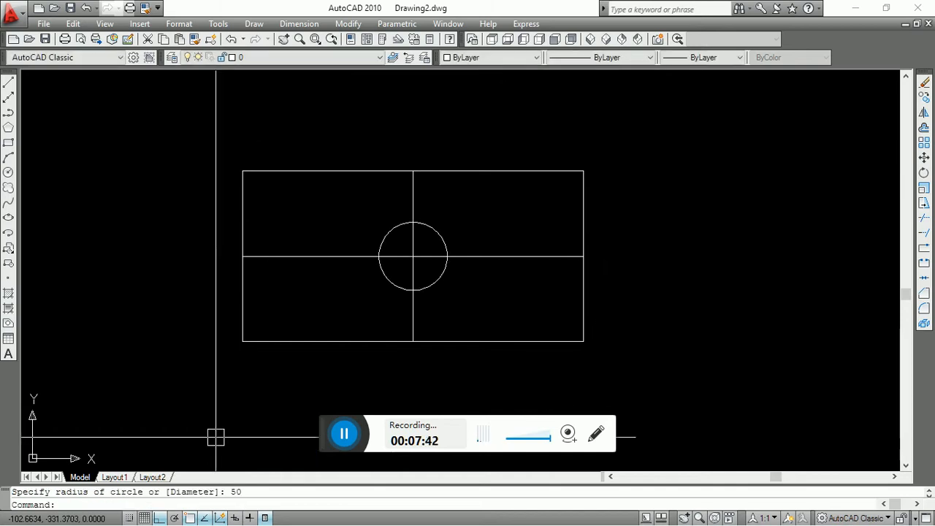
- Draw a 6-sided polygon centred on the circle's centre, using the Inscribed in circle option with a radius of 80
scroll(493, 236, "up", 3)
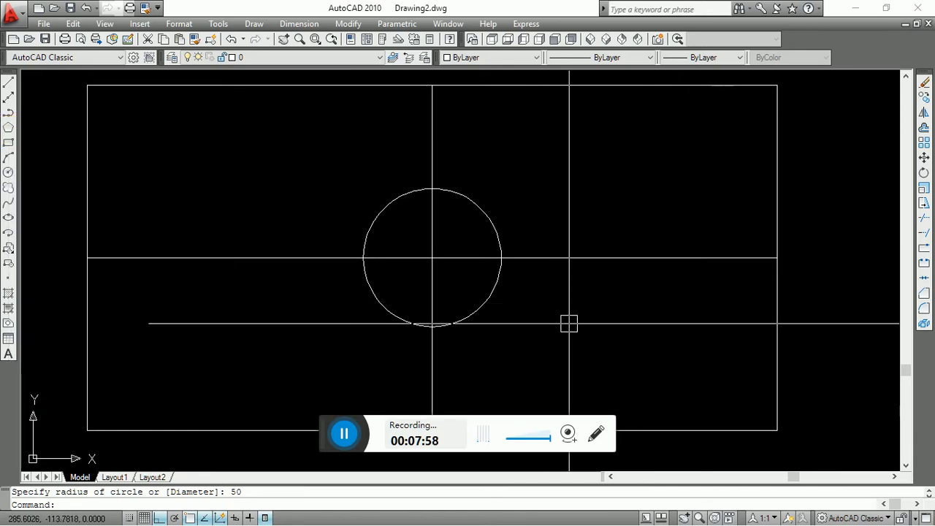
key("Escape")
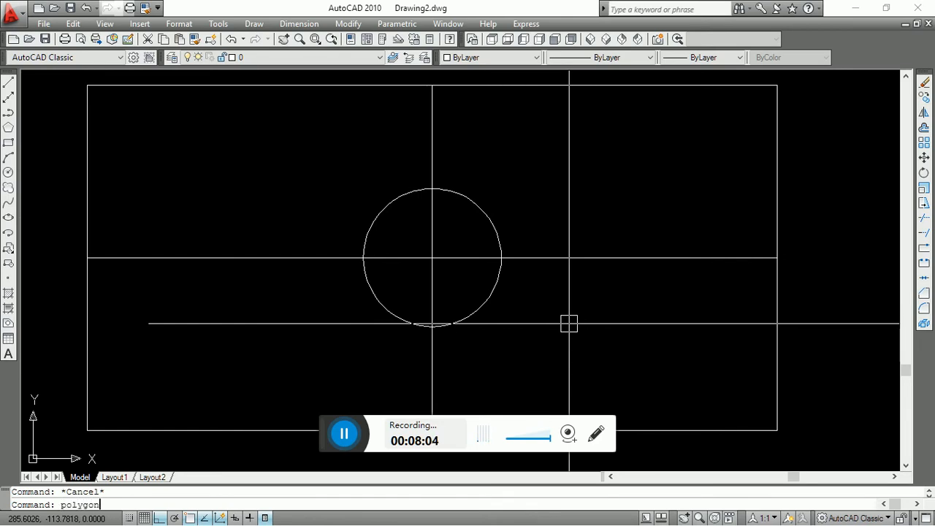
type("polygon")
key("Return")
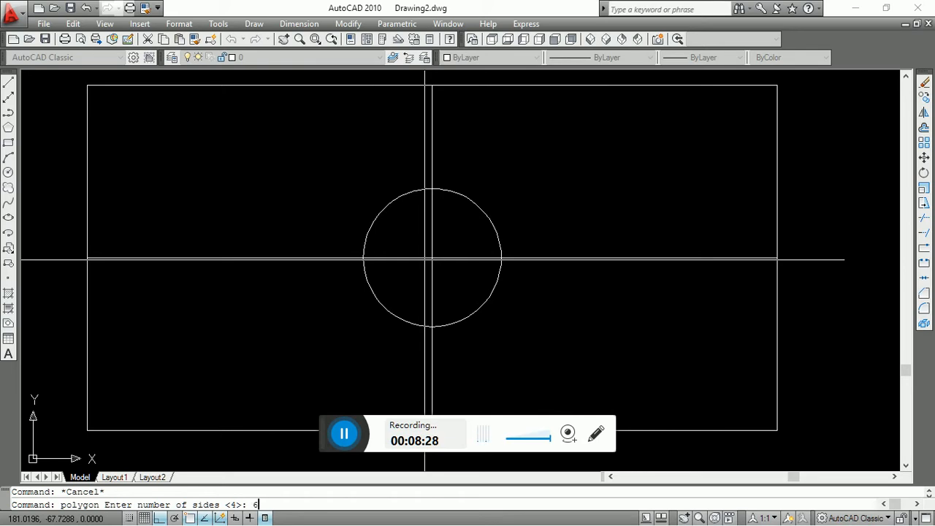
key("Return")
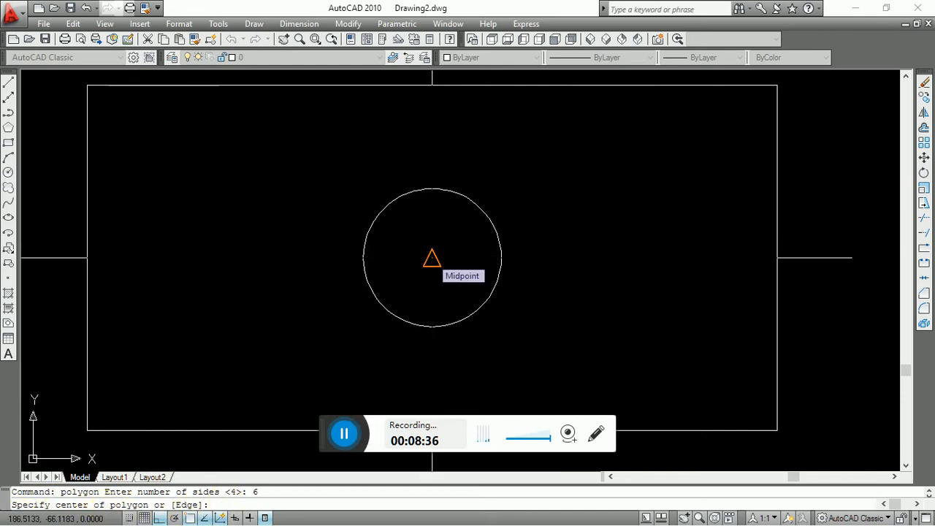
left_click(432, 258)
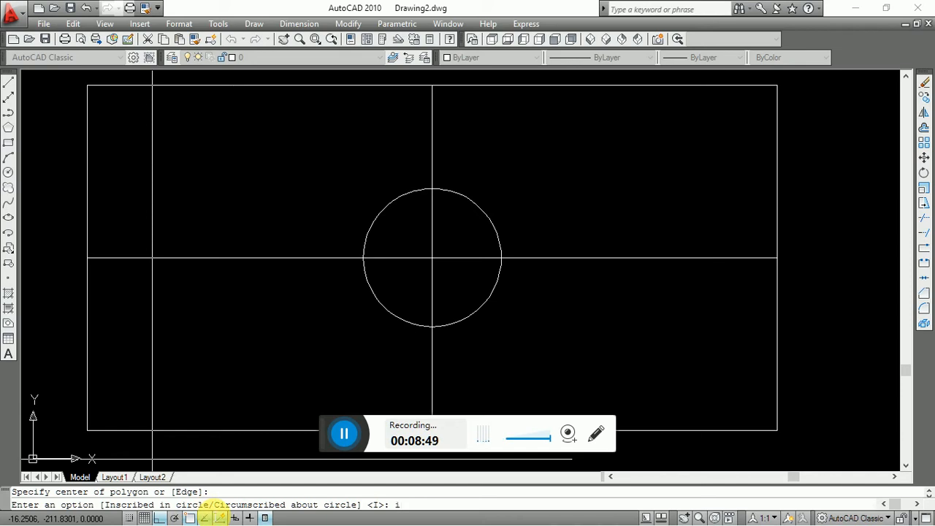
key("Return")
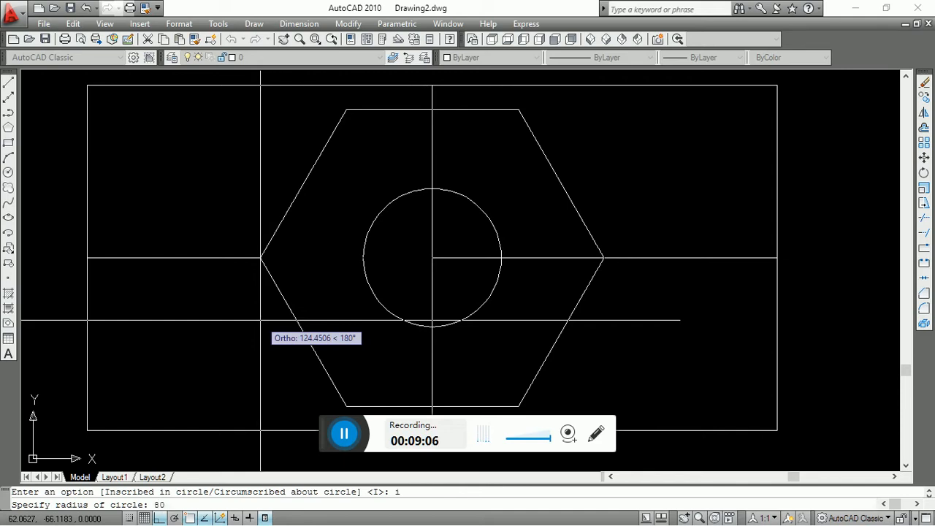
key("Return")
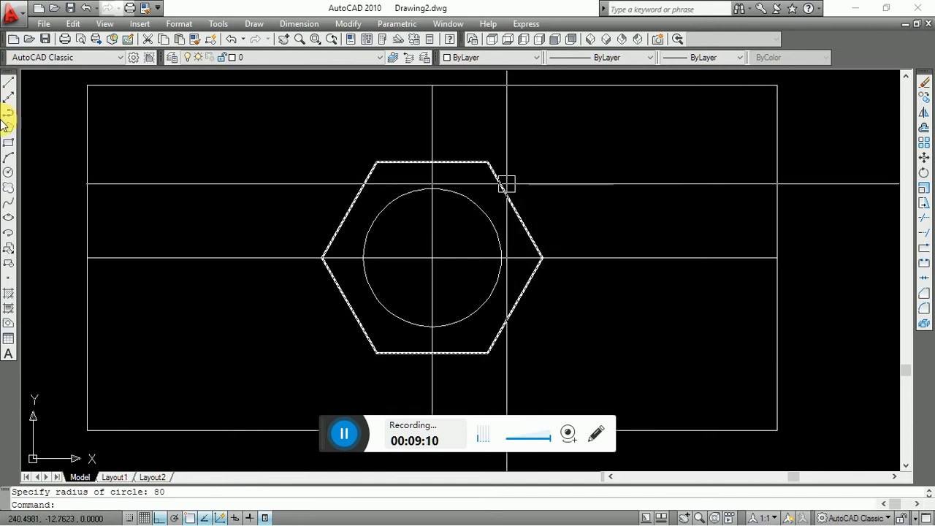
- Draw a circle from the hexagon's centre out to the middle of its top edge
left_click(8, 171)
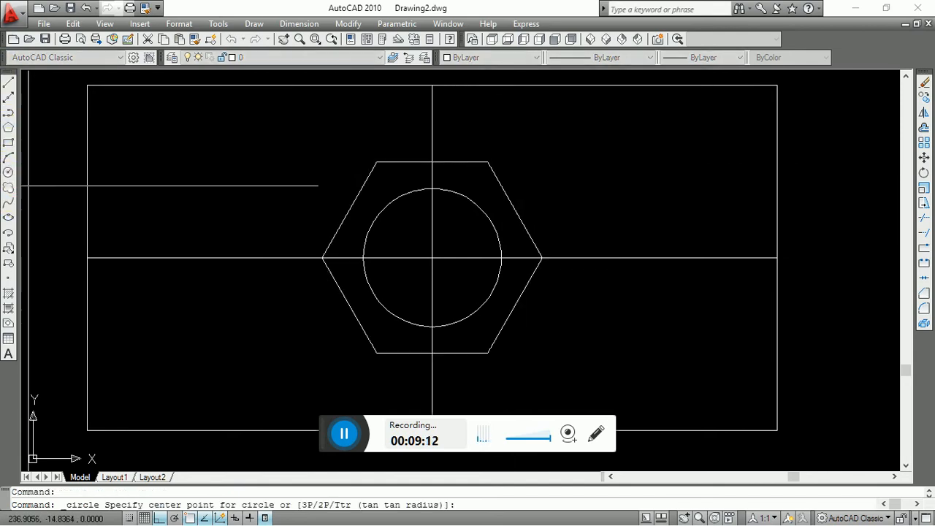
left_click(432, 257)
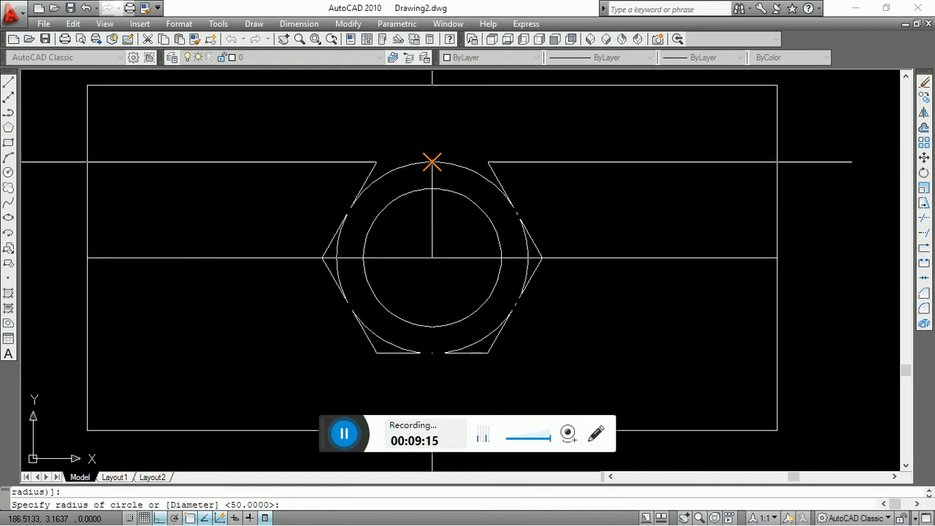
left_click(431, 162)
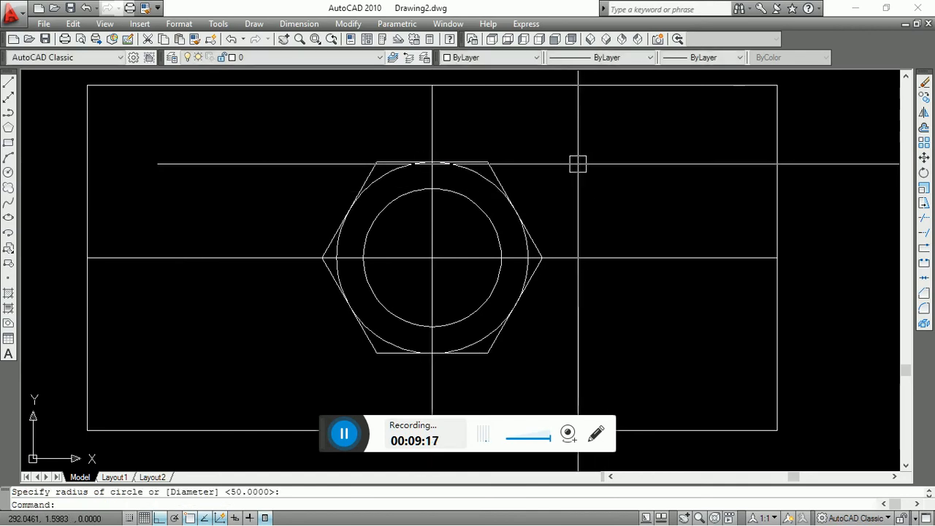
- Erase the outer circle that touches the hexagon's sides
scroll(557, 179, "up", 3)
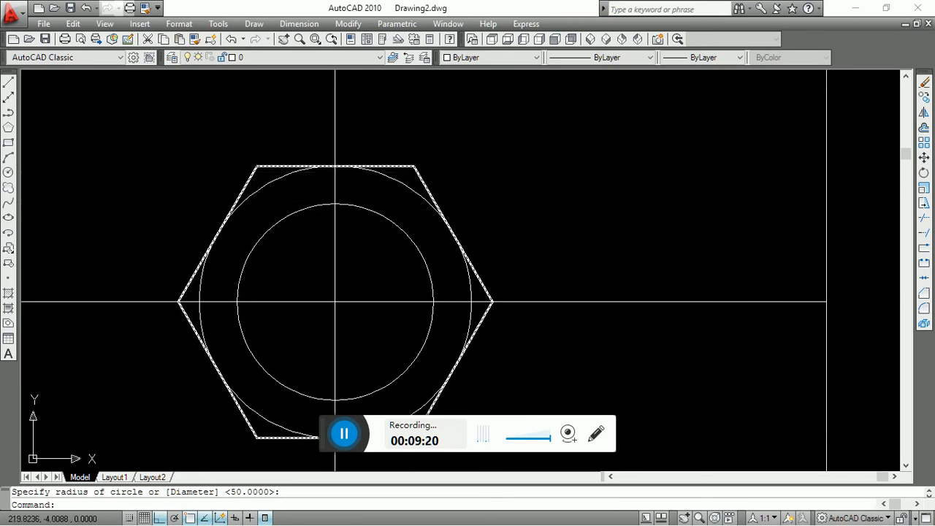
left_click(401, 181)
key("Delete")
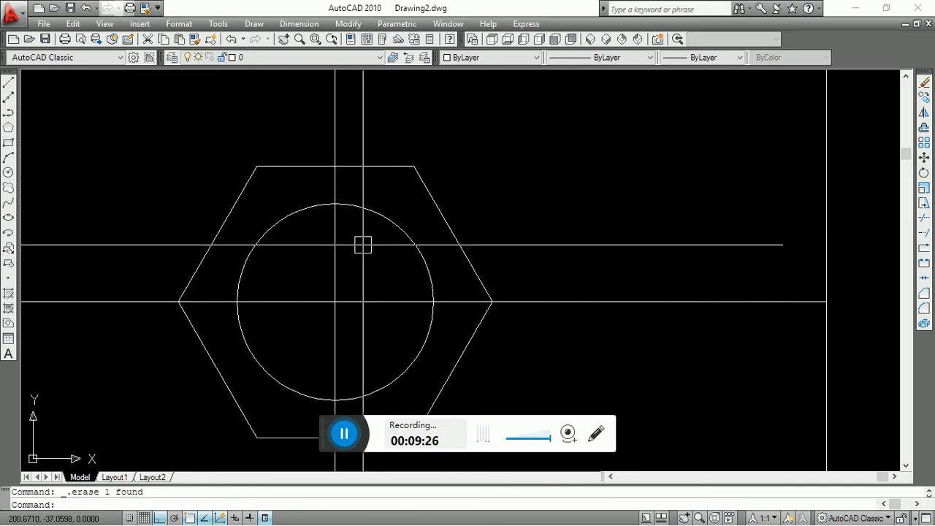
scroll(343, 252, "down", 4)
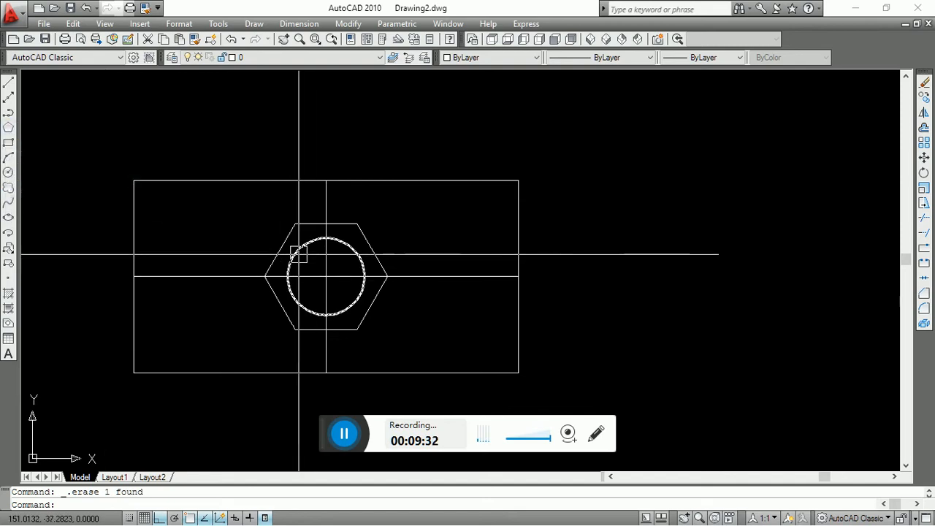
left_click(8, 132)
scroll(313, 314, "up", 3)
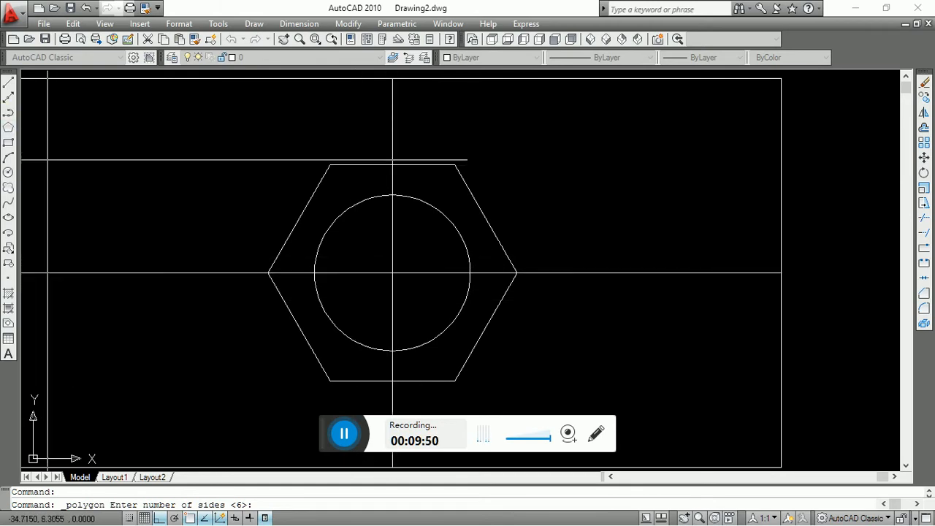
key("Escape")
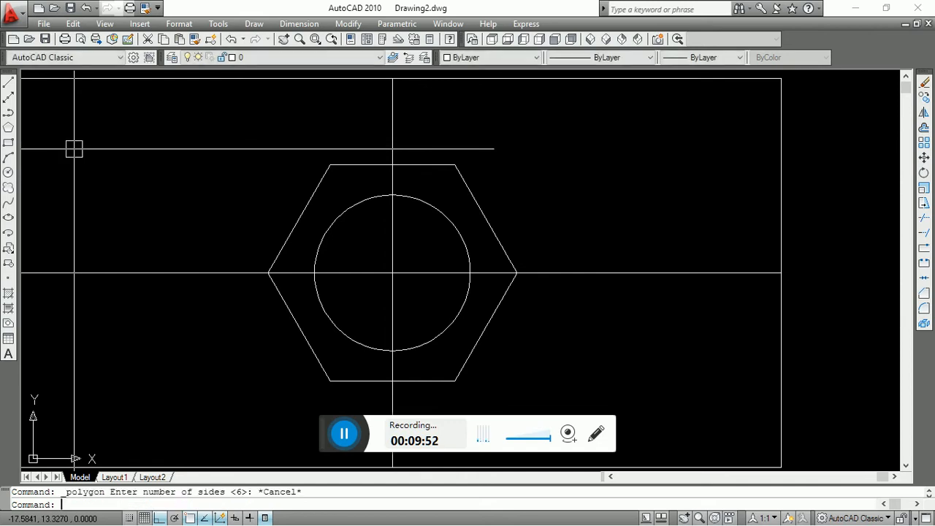
- Draw a 5-sided polygon centred on the circle's centre, using the Inscribed in circle option with a radius of 80
left_click(9, 130)
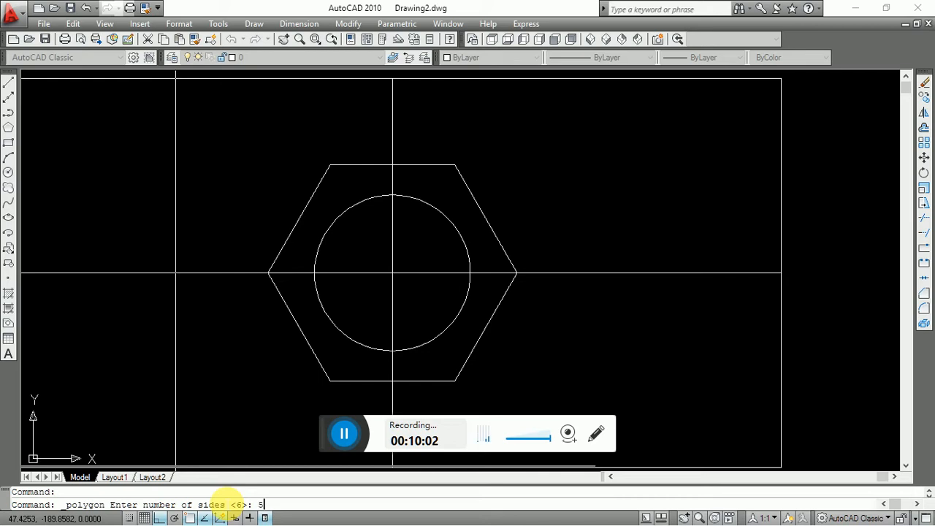
key("Return")
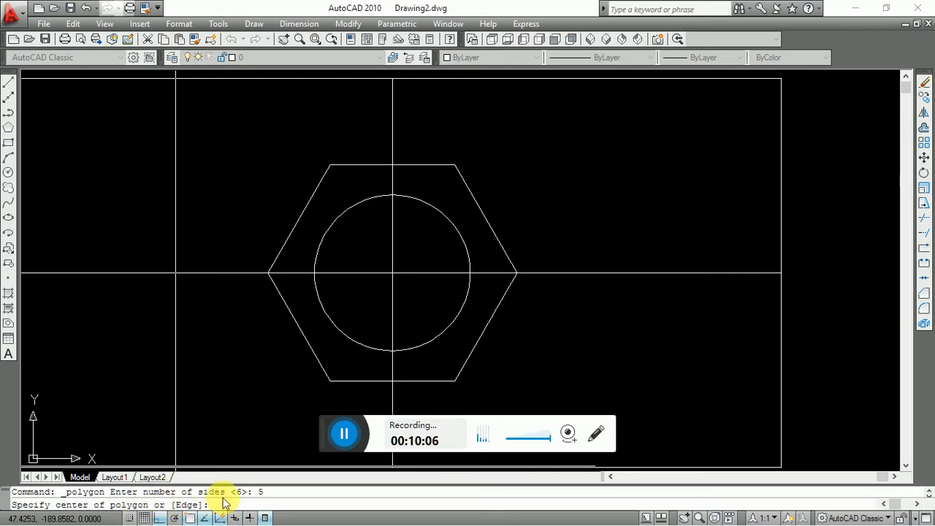
left_click(393, 272)
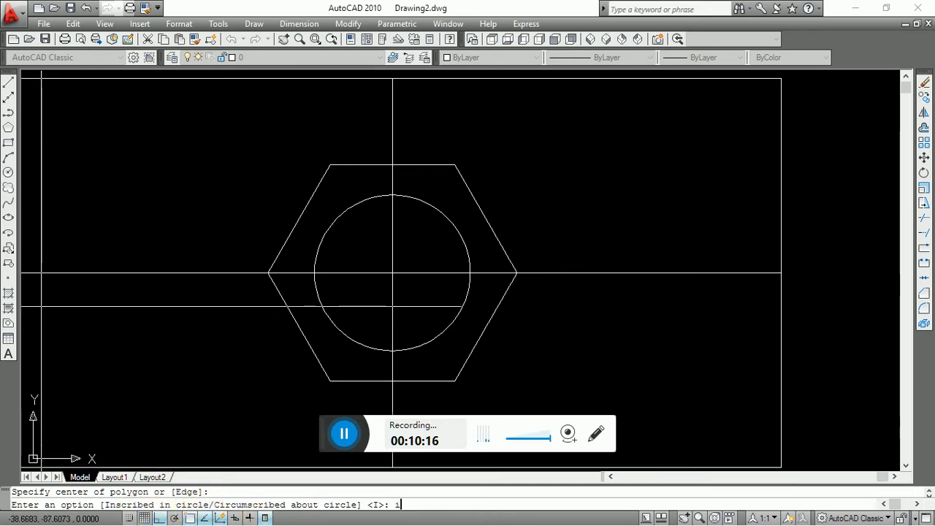
key("Return")
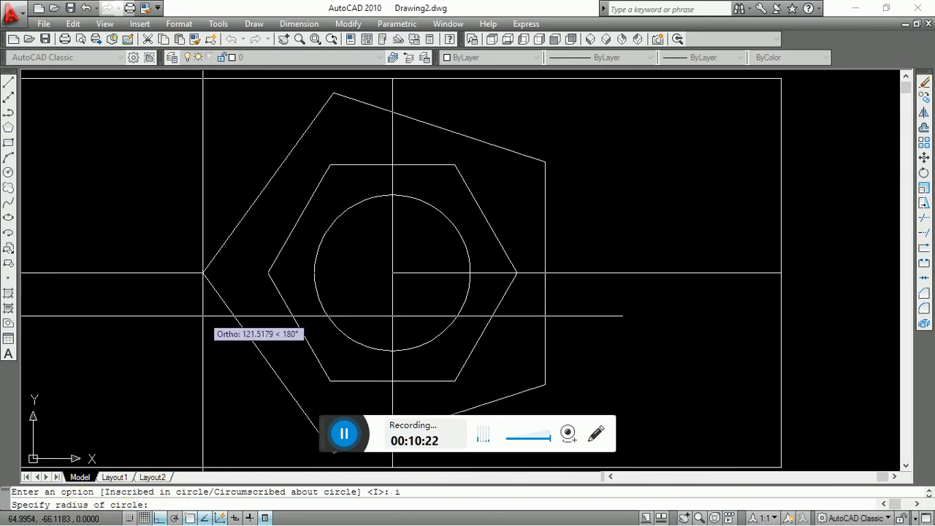
type("80")
key("Return")
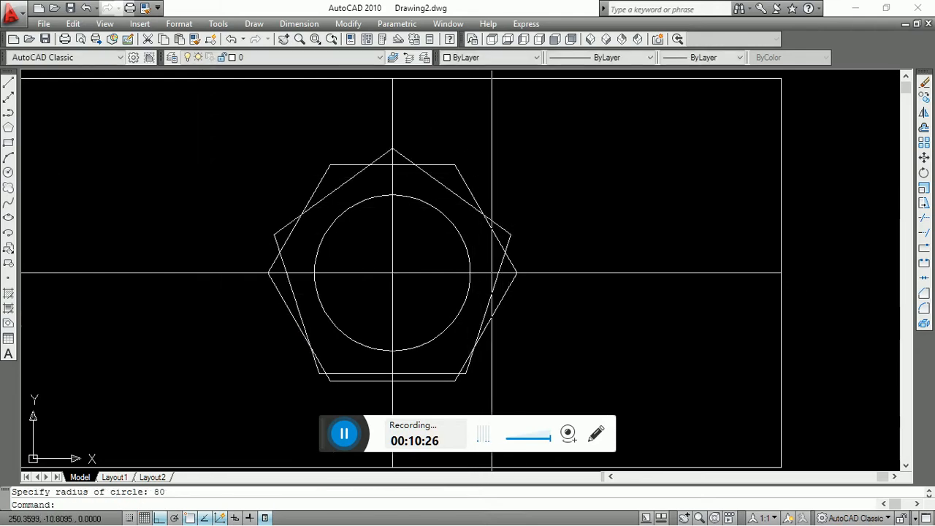
- Select the pentagon and the hexagon in turn to compare their outlines, and clear the selection
scroll(485, 172, "up", 4)
left_click(497, 163)
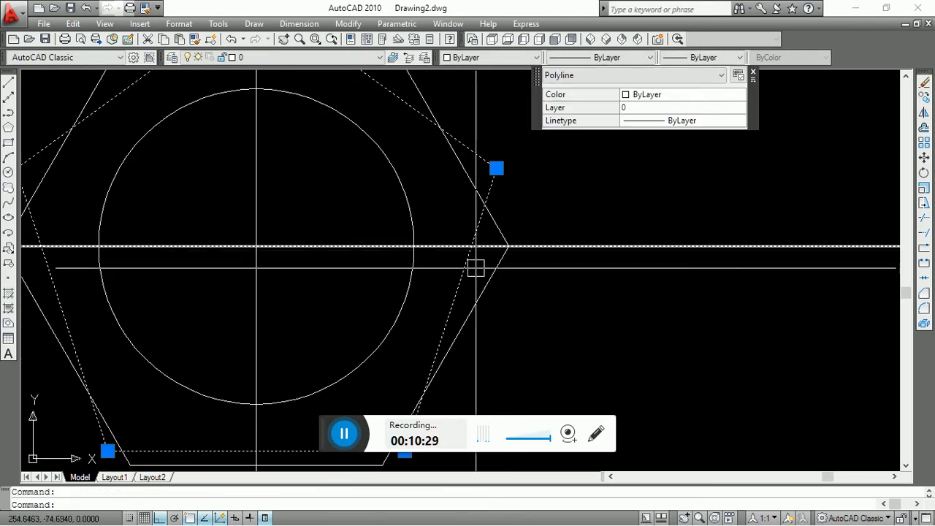
scroll(476, 268, "down", 5)
scroll(387, 214, "up", 2)
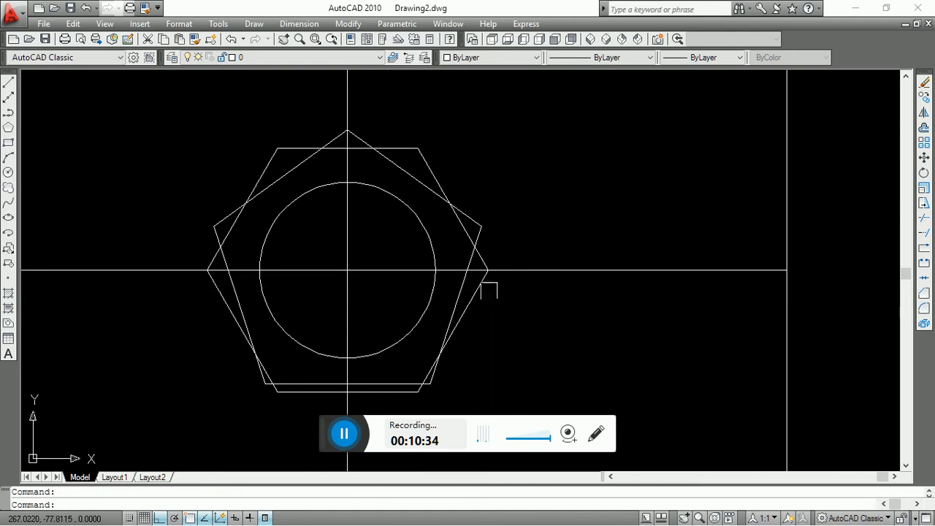
left_click(484, 291)
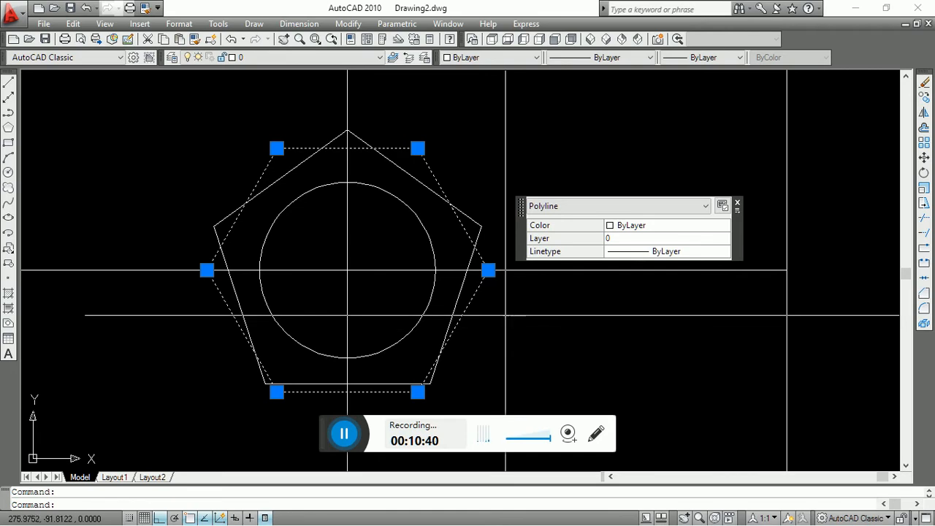
key("Escape")
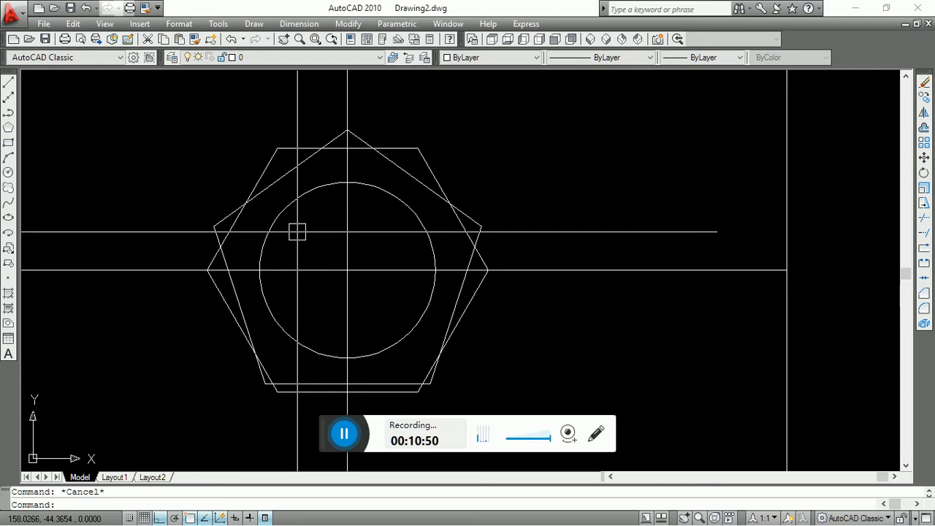
- Draw a horizontal construction line across the upper part of the rectangle, just above the two polygons
scroll(278, 269, "down", 2)
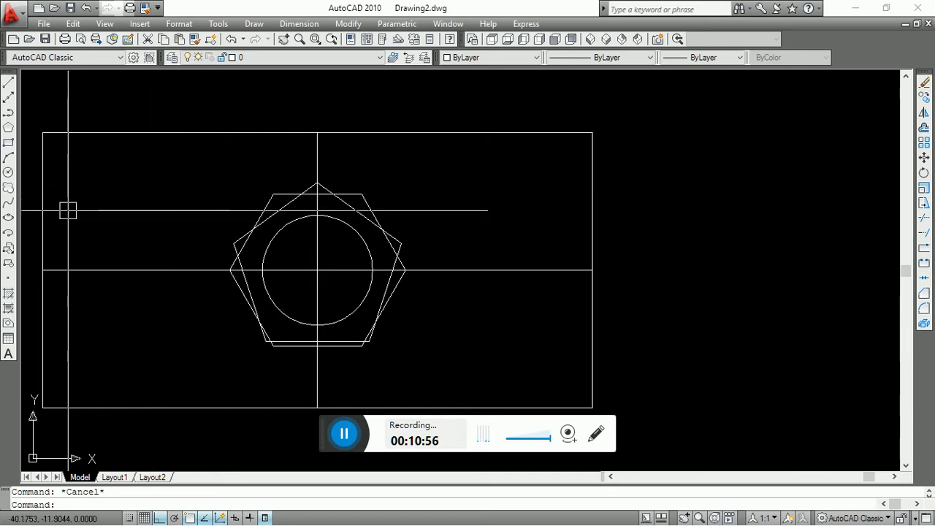
left_click(6, 105)
left_click(173, 166)
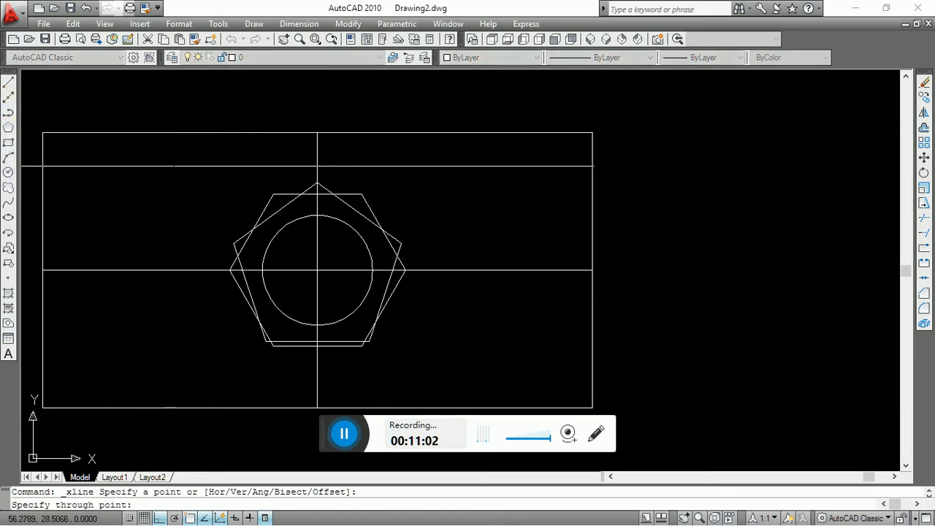
left_click(407, 190)
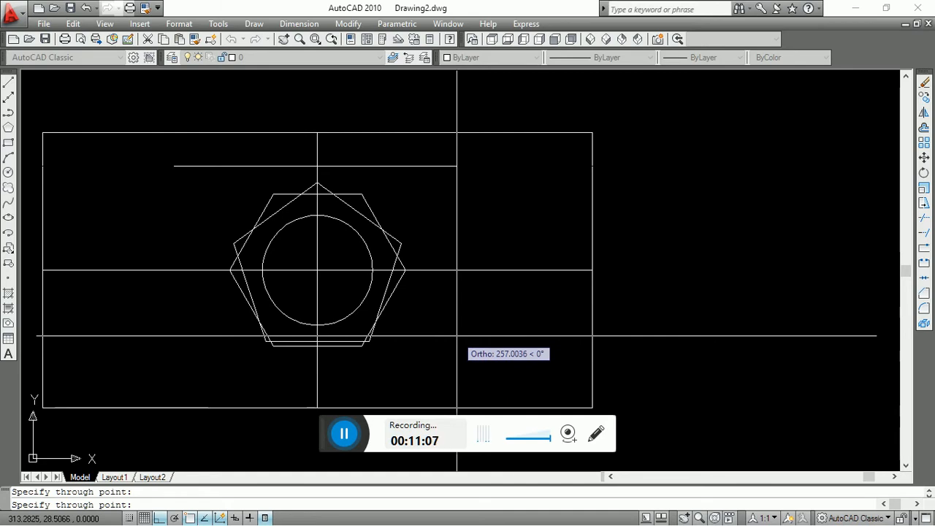
key("Return")
- Erase the horizontal construction lines running across the upper part of the rectangle
scroll(450, 235, "down", 3)
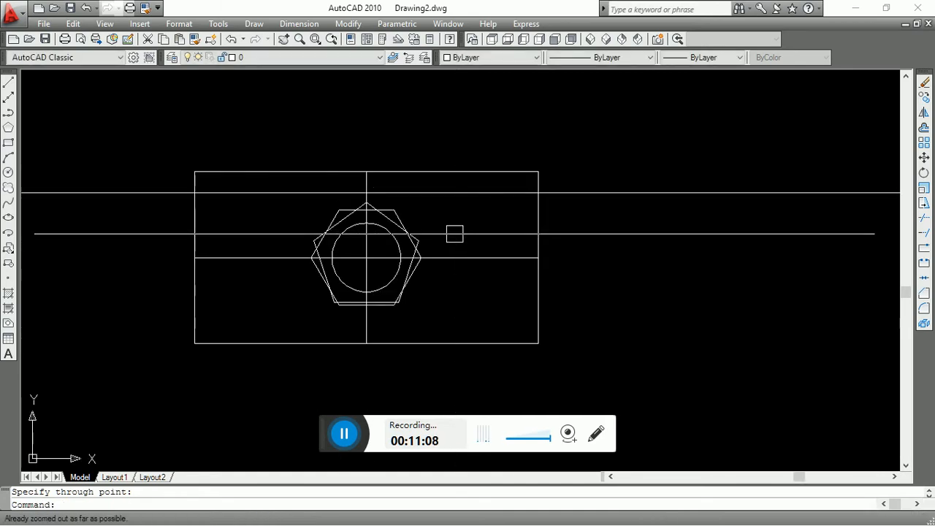
middle_click_drag(372, 208, 409, 234)
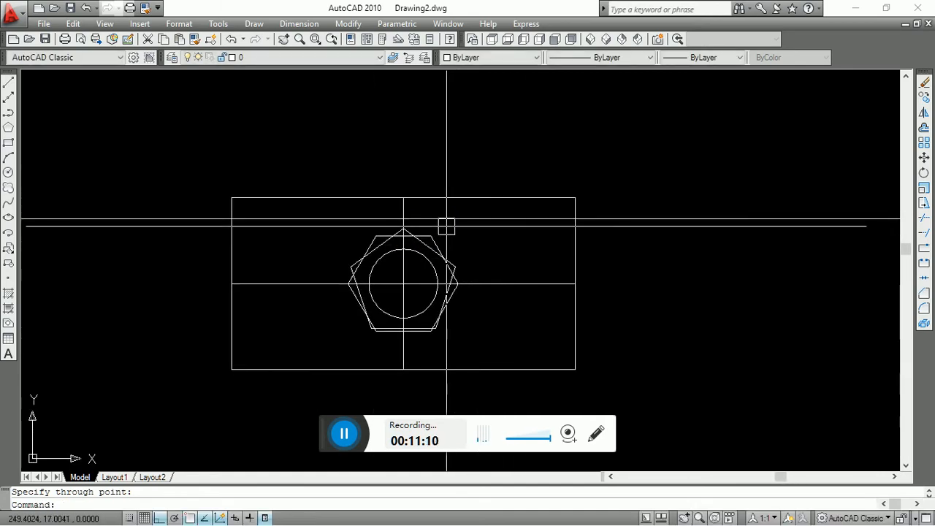
type("z")
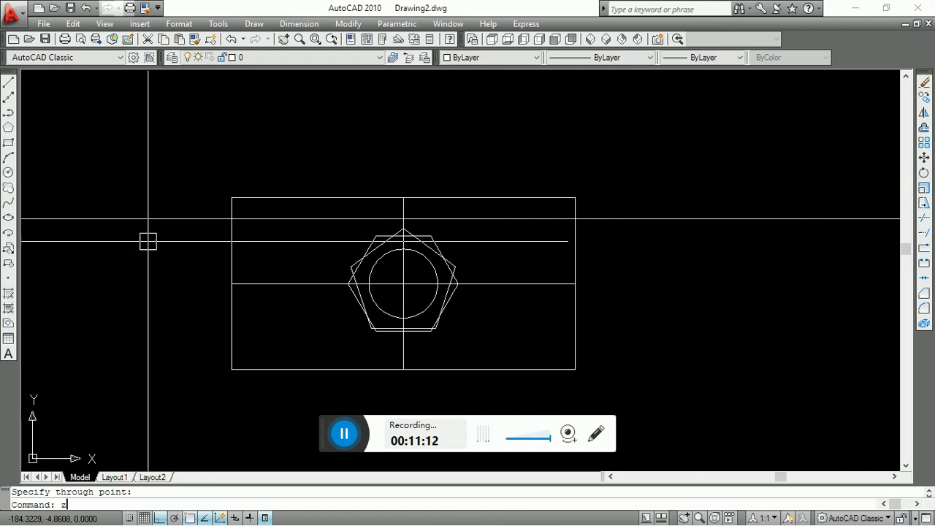
key("Return")
type("e")
key("Return")
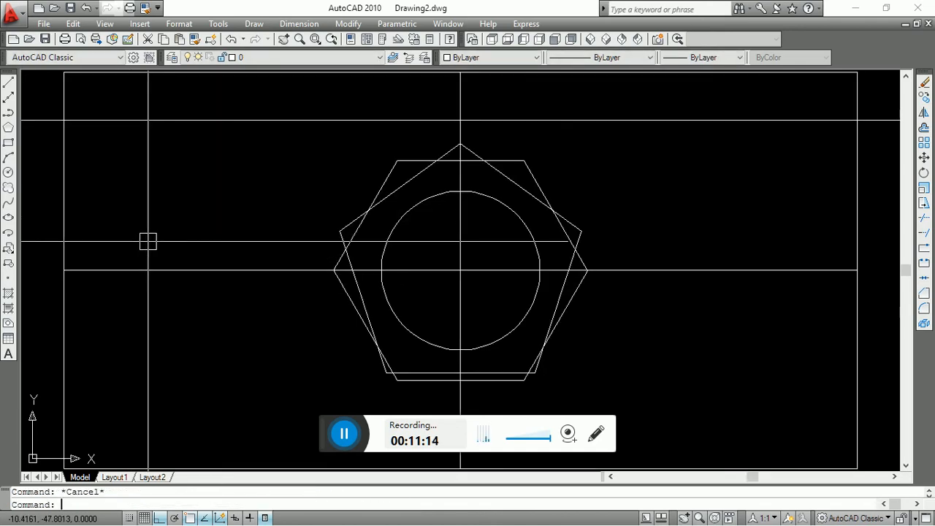
scroll(219, 252, "down", 4)
middle_click_drag(217, 210, 334, 234)
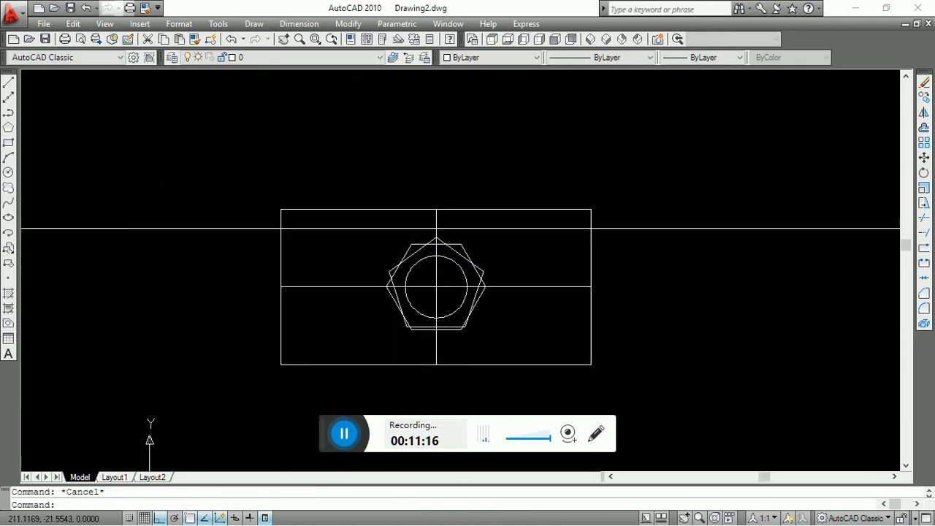
left_click(626, 263)
left_click(647, 115)
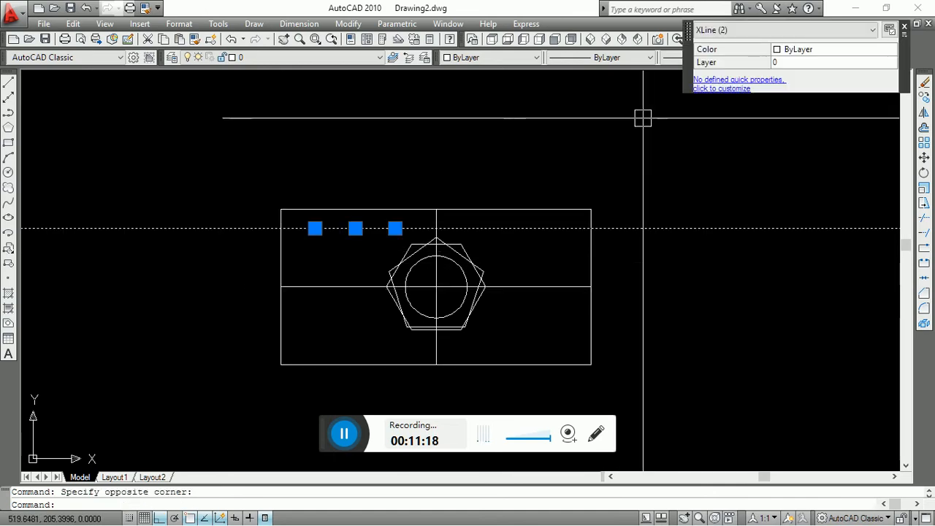
key("Delete")
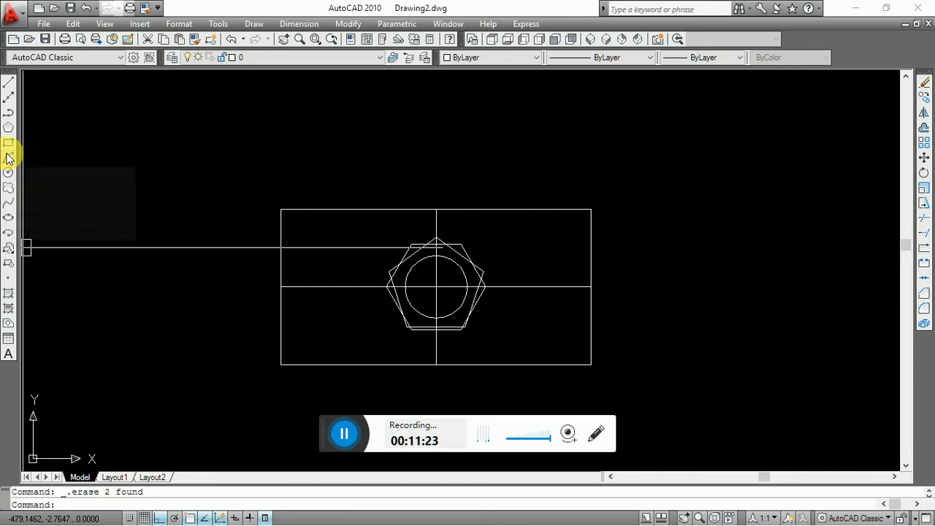
- Erase the pentagon around the central circle, keeping the hexagon
scroll(478, 273, "up", 3)
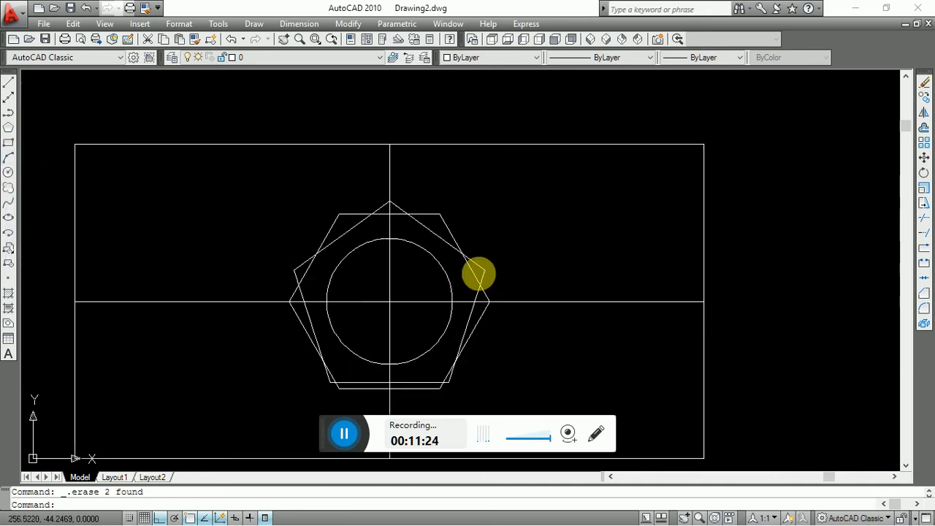
scroll(433, 206, "up", 3)
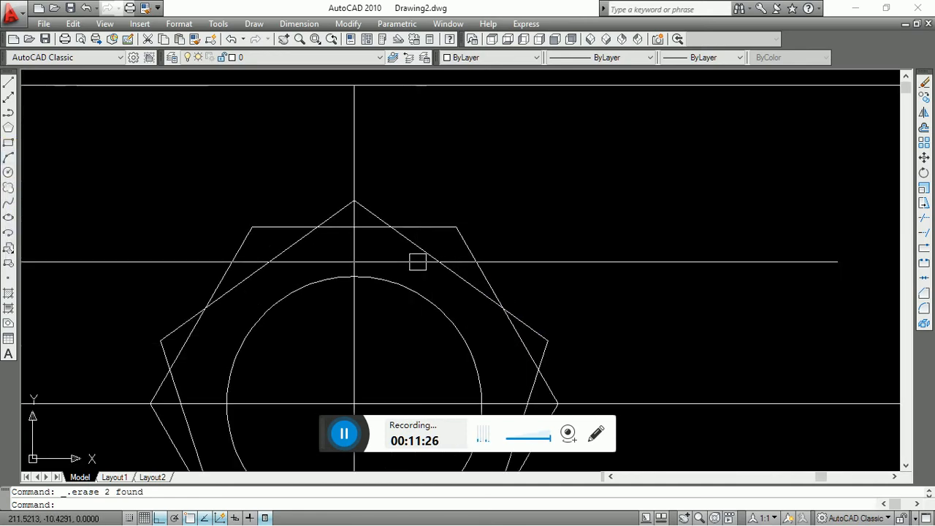
left_click(427, 250)
key("Delete")
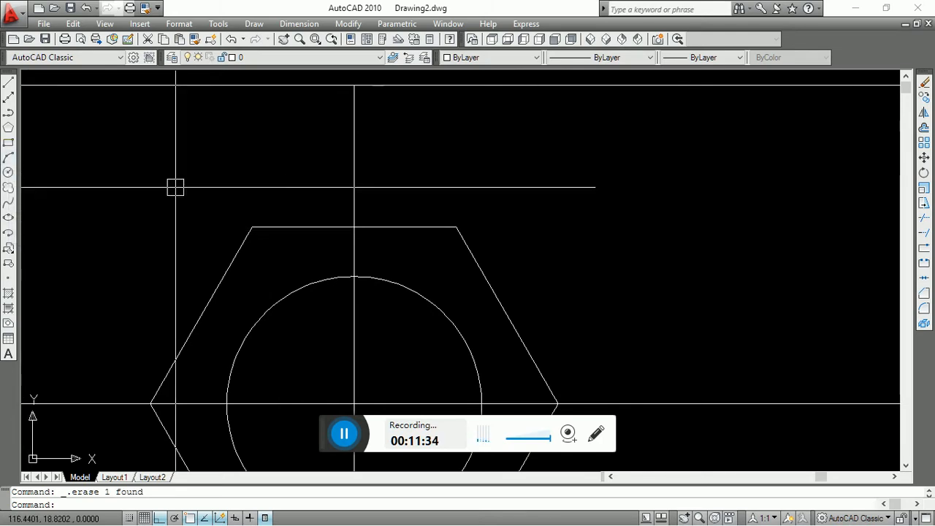
- Try to draw a three-point arc from the hexagon's upper-left vertex, using the upper-right vertex as both second point and end point
key("Return")
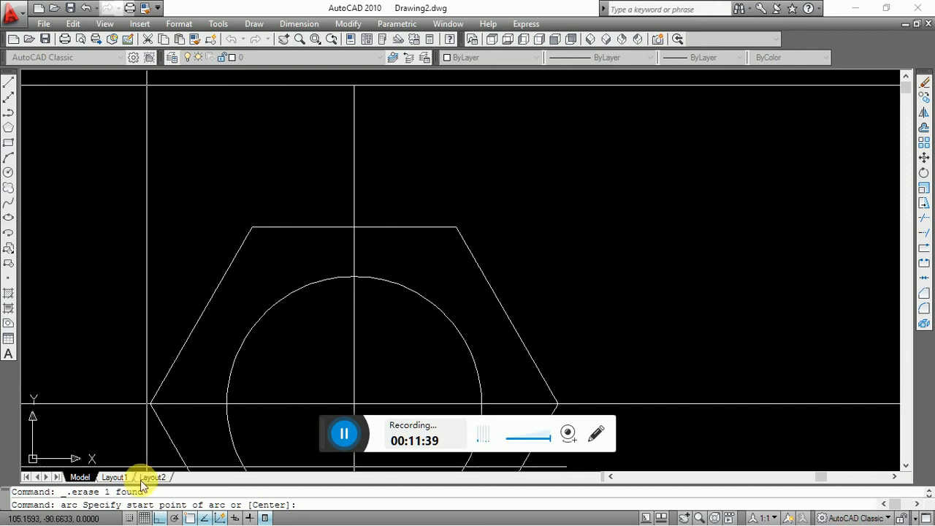
left_click(253, 227)
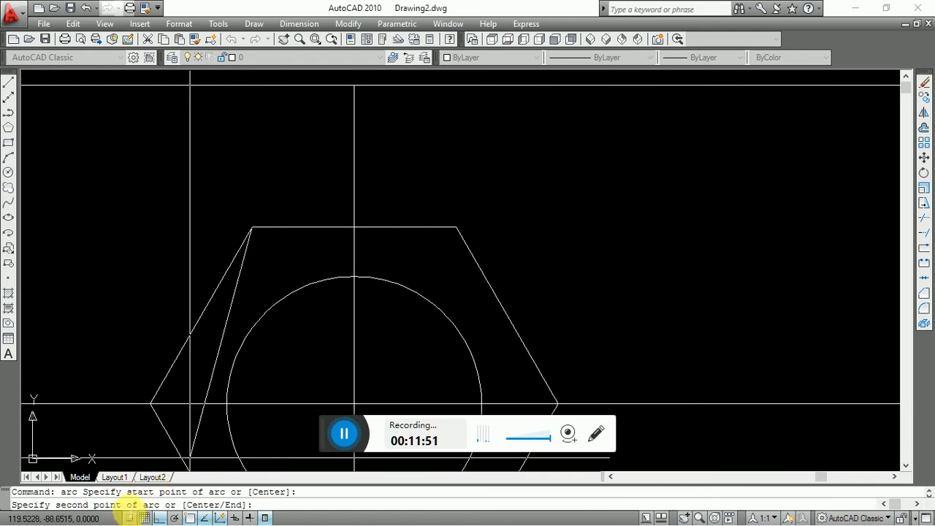
left_click(455, 228)
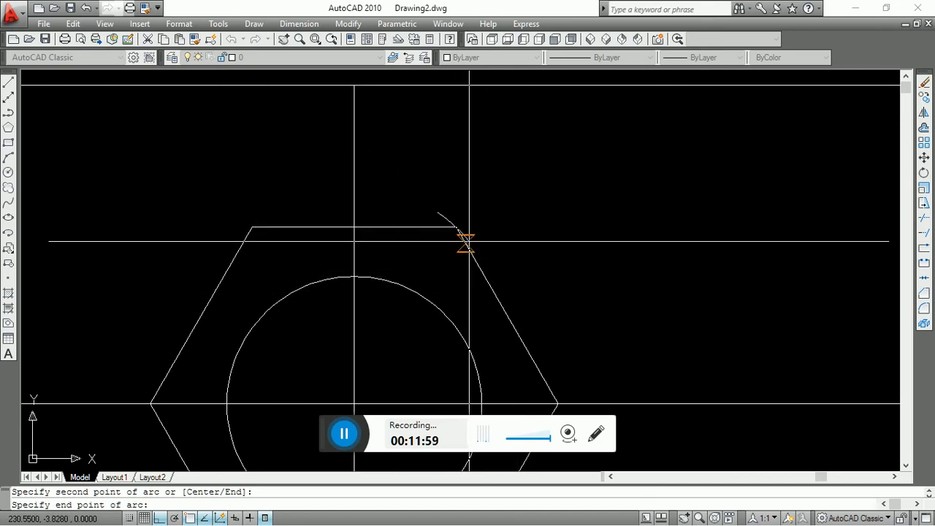
scroll(456, 228, "up", 2)
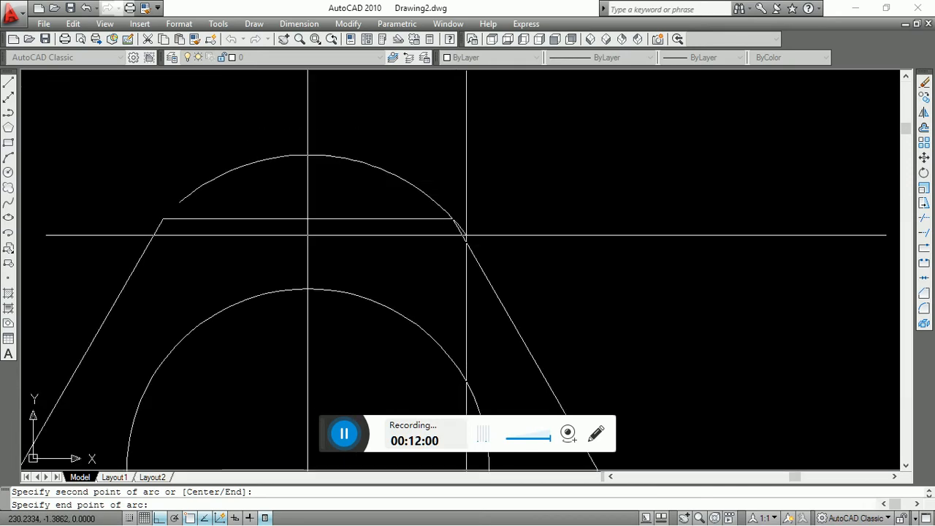
left_click(452, 218)
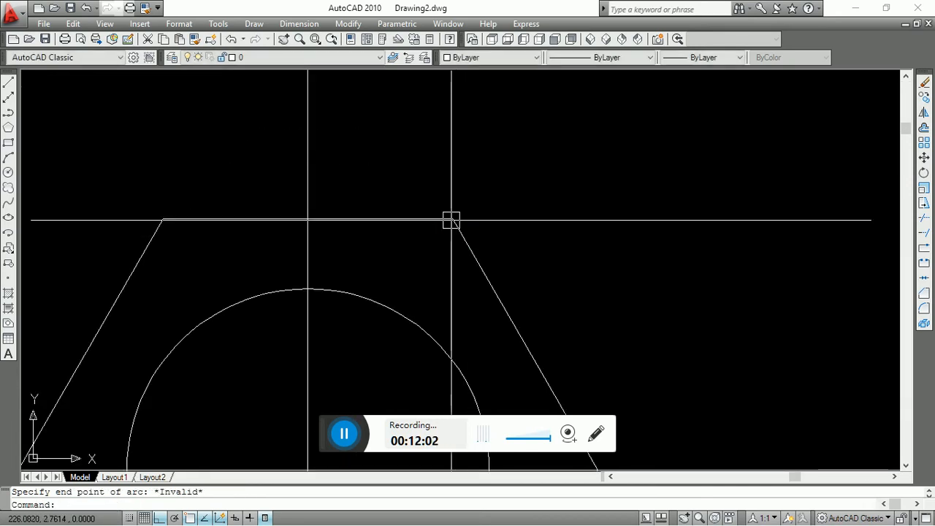
- Draw a three-point arc from the hexagon's upper-left vertex through its upper-right vertex, ending just below it on the right-hand side
right_click(375, 155)
left_click(394, 162)
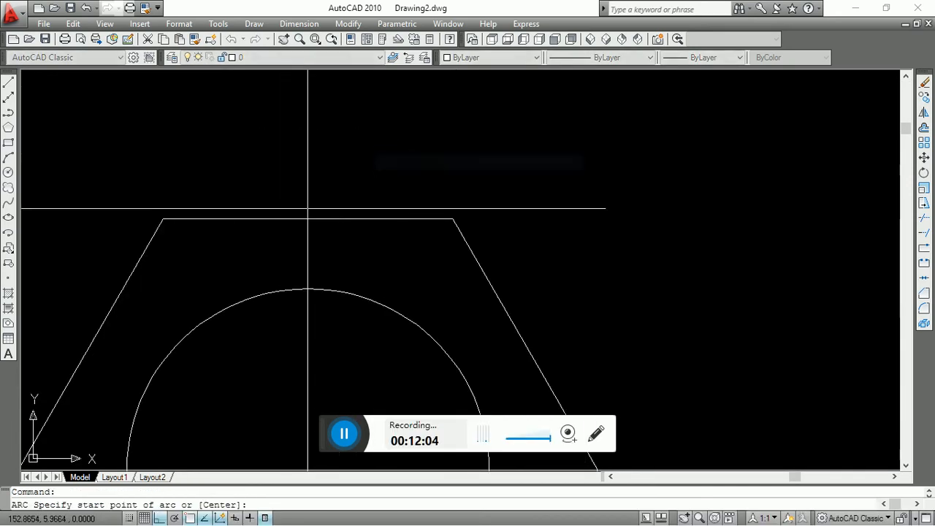
left_click(160, 218)
left_click(452, 219)
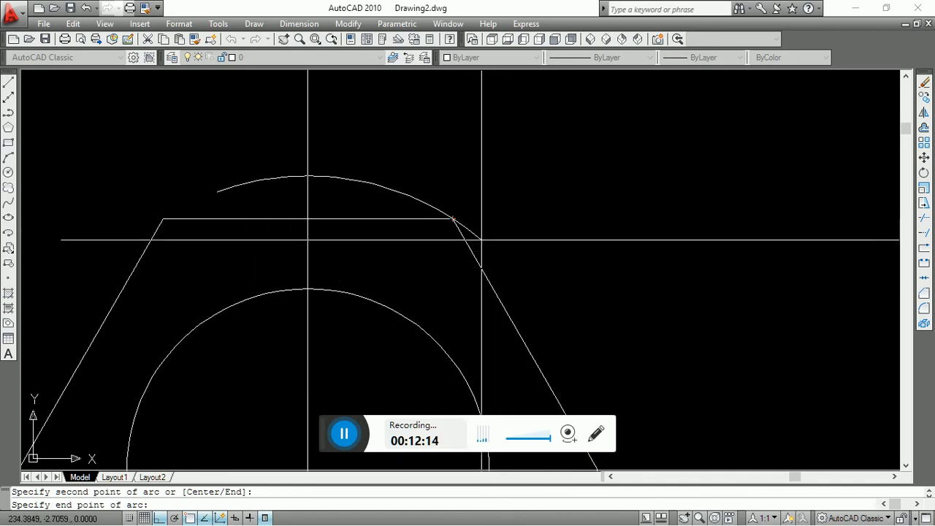
left_click(461, 229)
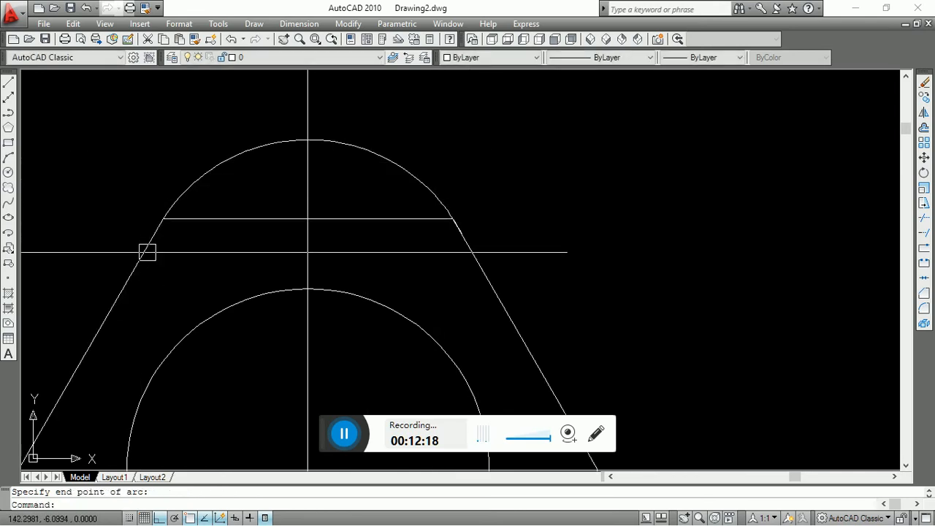
- Draw a second arc from the hexagon's upper-left vertex through the first arc's peak on the vertical midline to the upper-right vertex
left_click(8, 157)
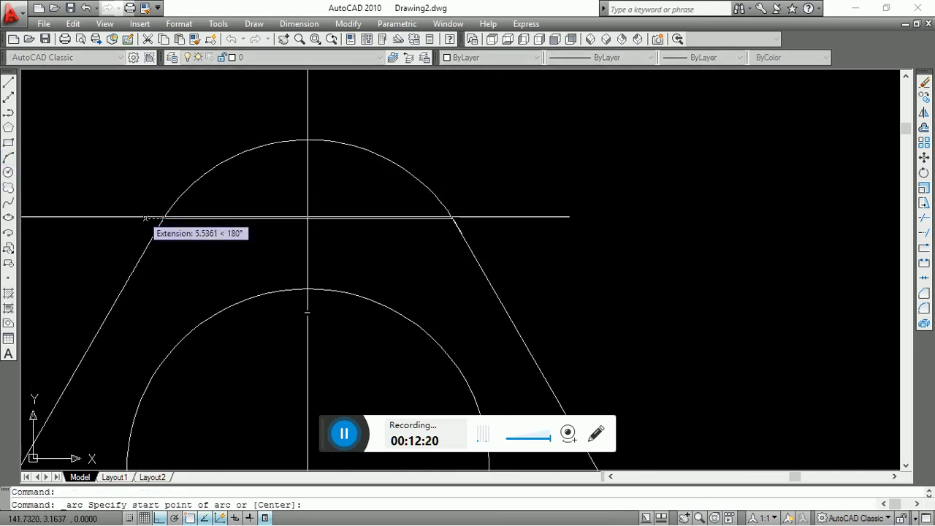
left_click(162, 217)
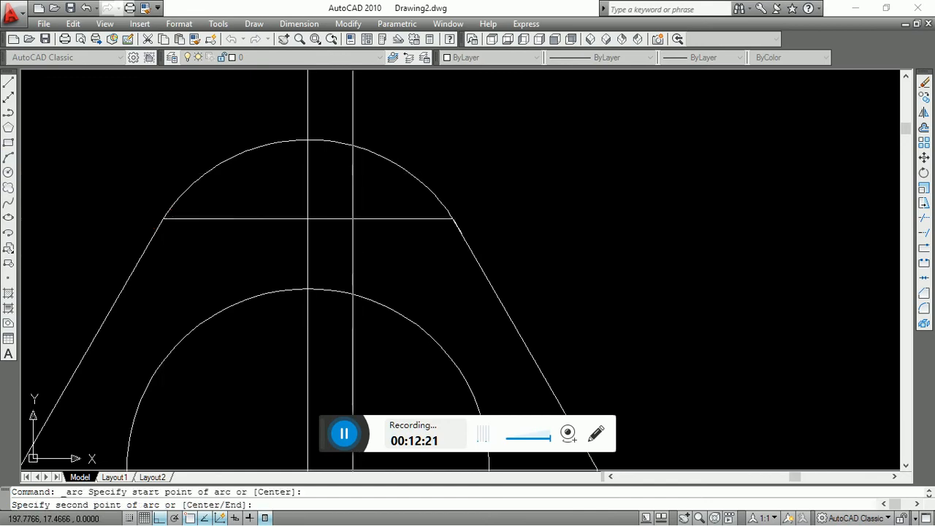
left_click(307, 139)
left_click(452, 217)
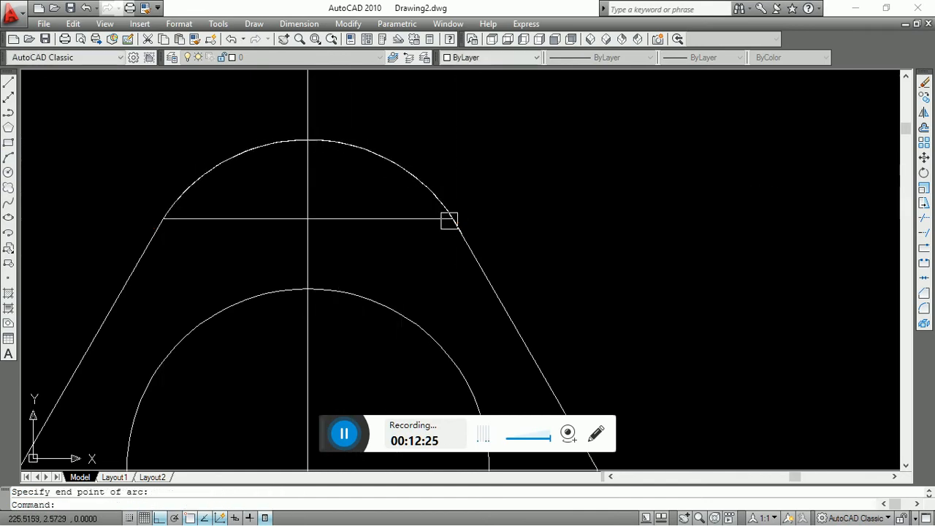
- Erase both overlapping arcs above the hexagon's top edge
left_click(382, 164)
key("Delete")
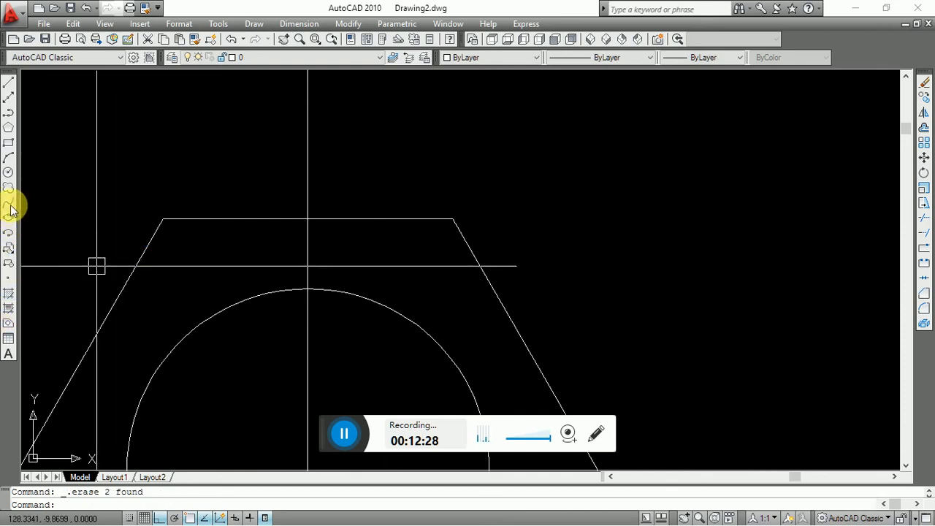
left_click(10, 158)
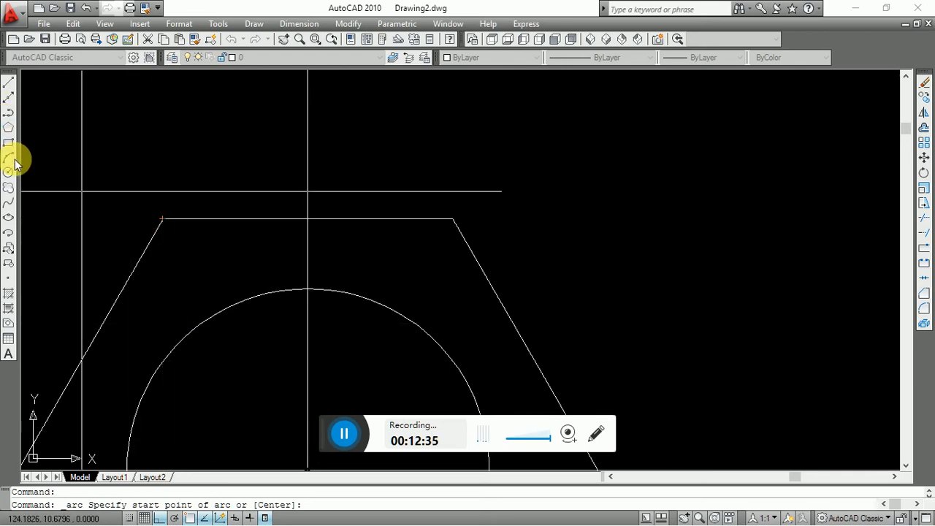
key("Escape")
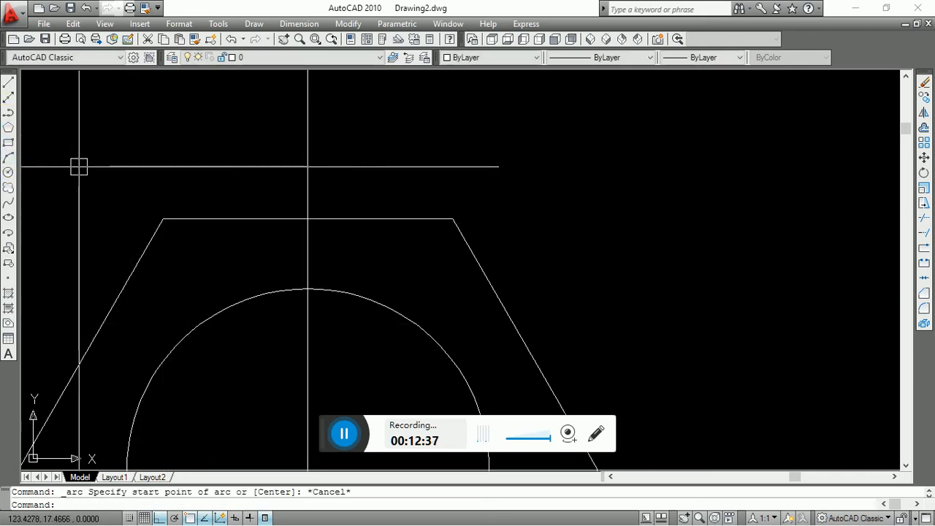
- Draw a three-point arc from the hexagon's upper-left vertex through a point on the vertical midline, below the rectangle's top edge, to the upper-right vertex
type("arc")
key("Return")
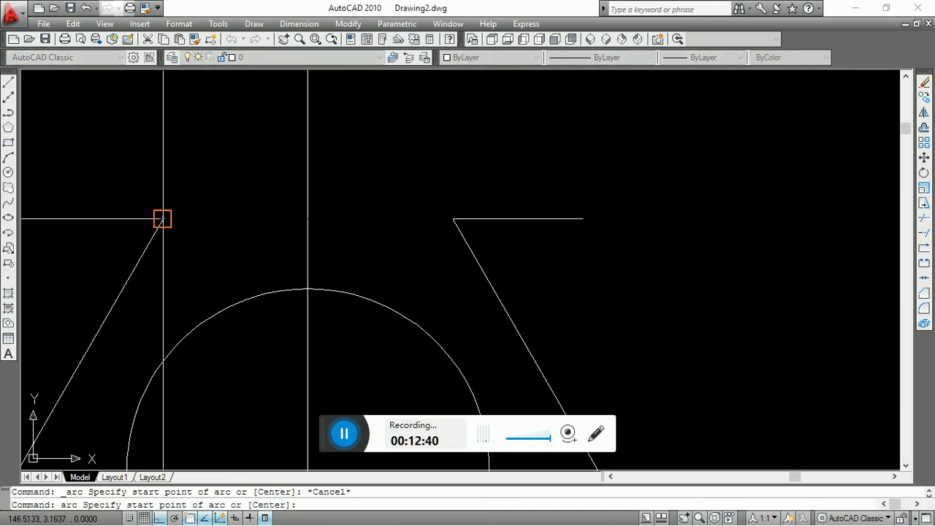
left_click(163, 218)
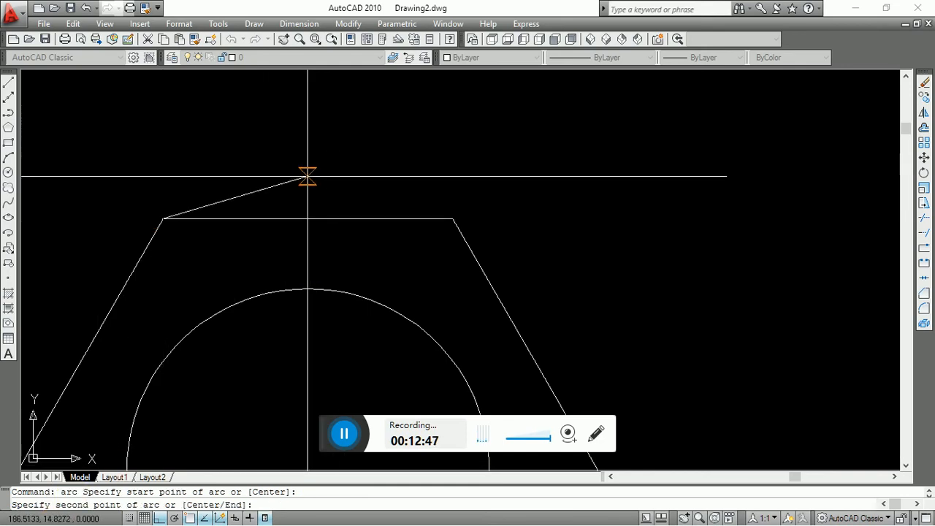
middle_click_drag(320, 182, 324, 263)
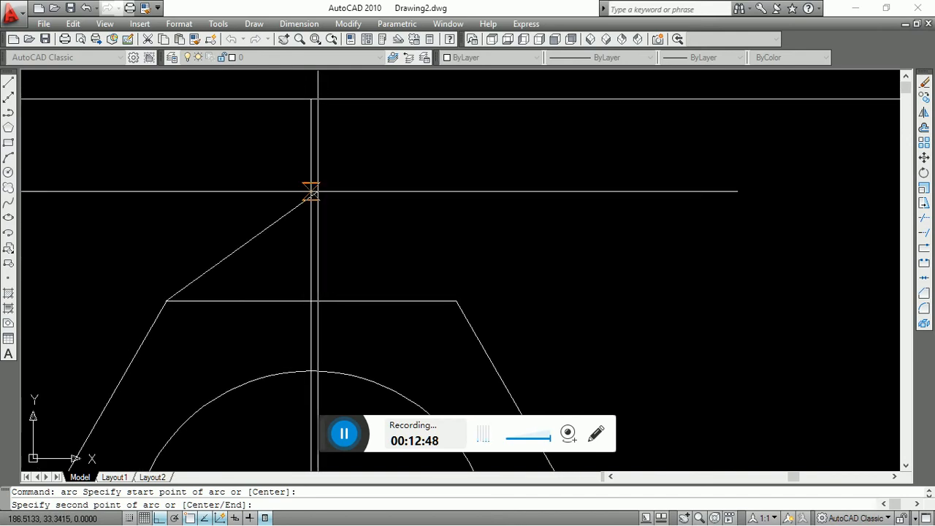
left_click(310, 162)
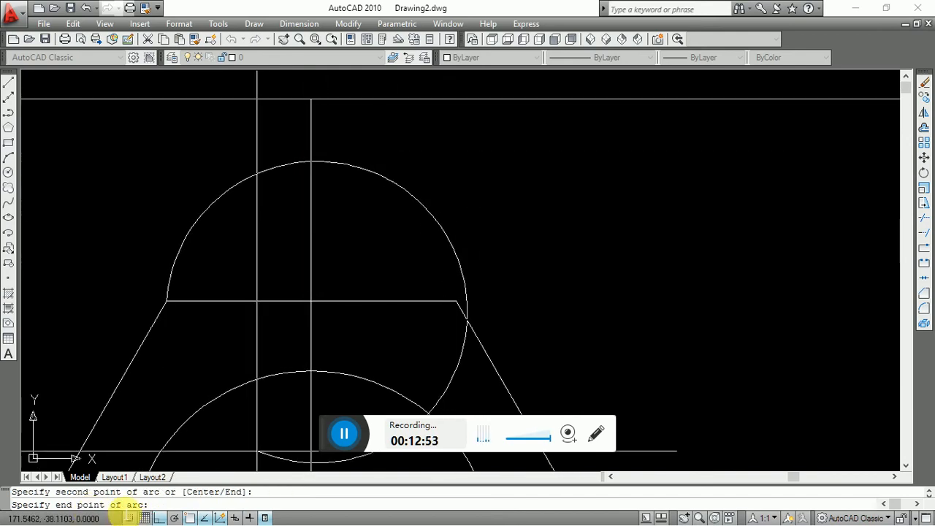
left_click(464, 300)
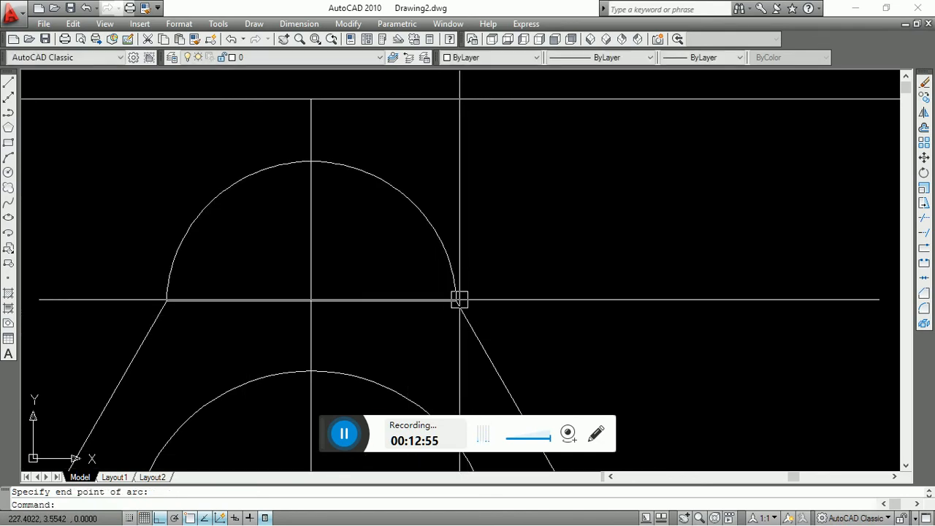
left_click(435, 243)
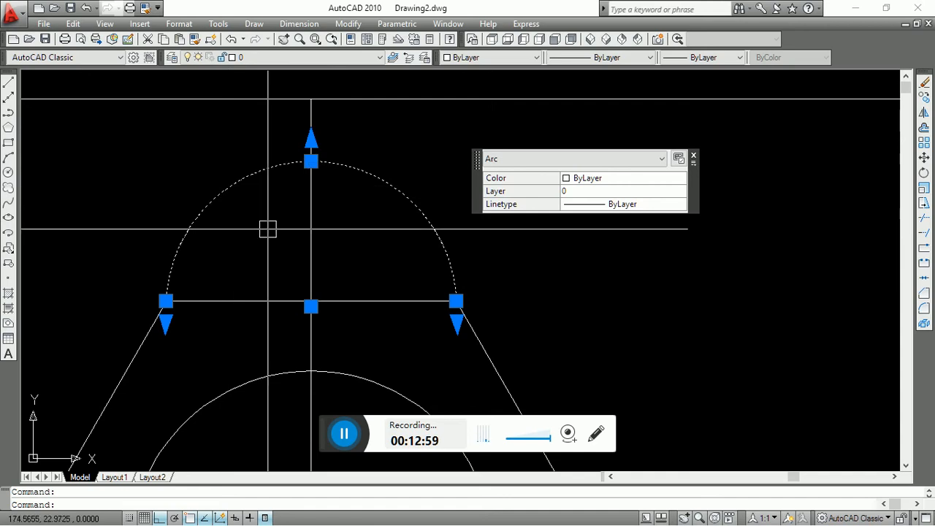
key("Escape")
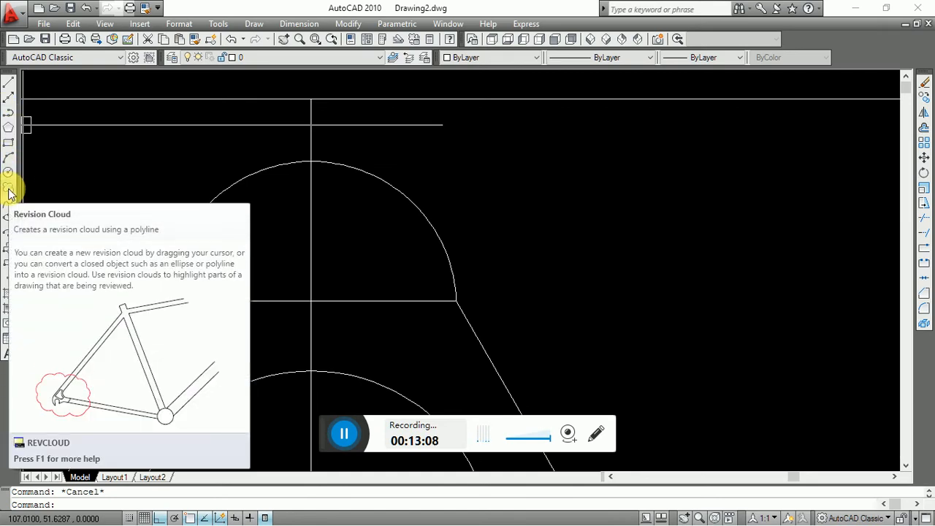
- Start a revision cloud and set its minimum arc length to 15 and maximum arc length to 20
left_click(10, 192)
scroll(292, 234, "down", 6)
scroll(292, 234, "up", 1)
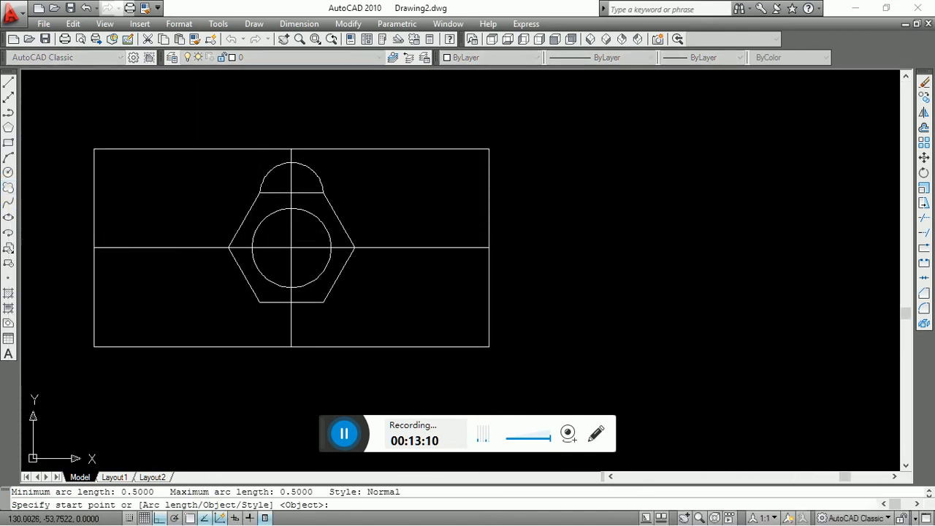
middle_click_drag(228, 238, 228, 240)
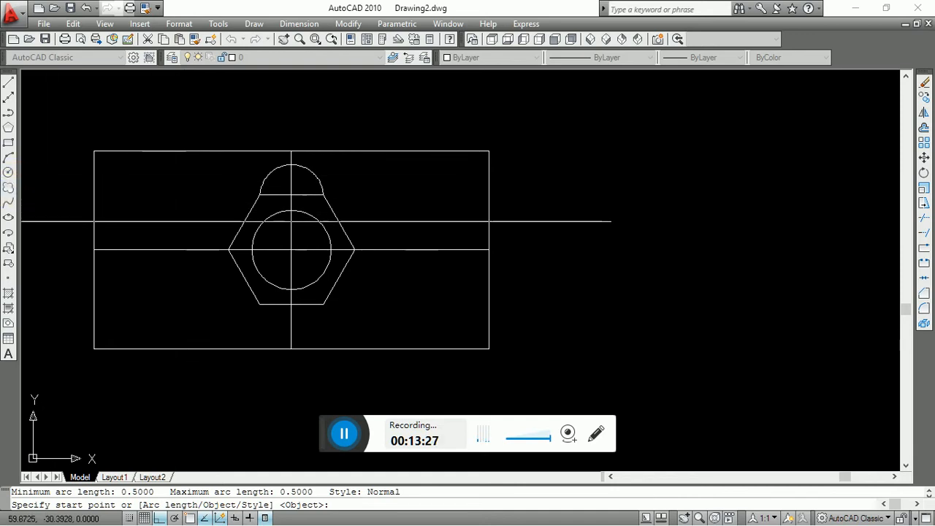
mouse_move(241, 260)
middle_mouse_down()
mouse_move(317, 292)
mouse_move(290, 320)
middle_mouse_up()
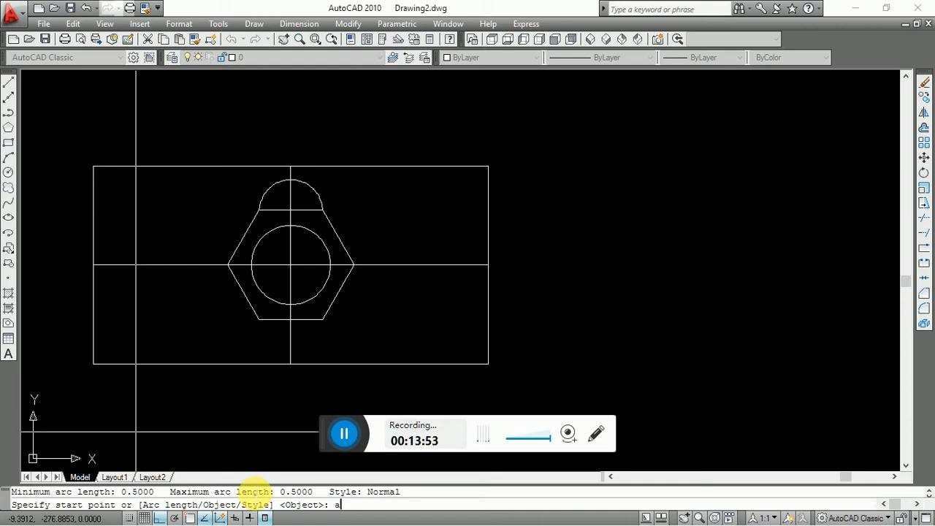
key("Return")
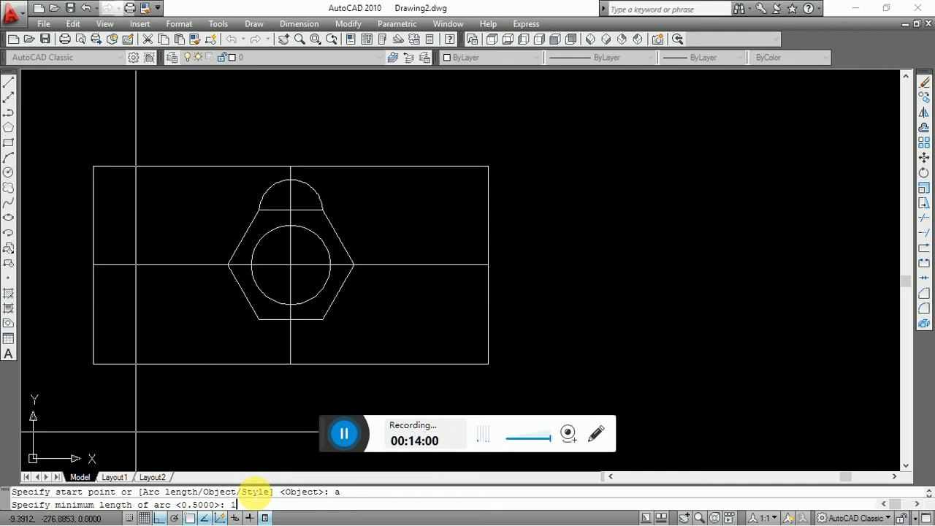
key("Return")
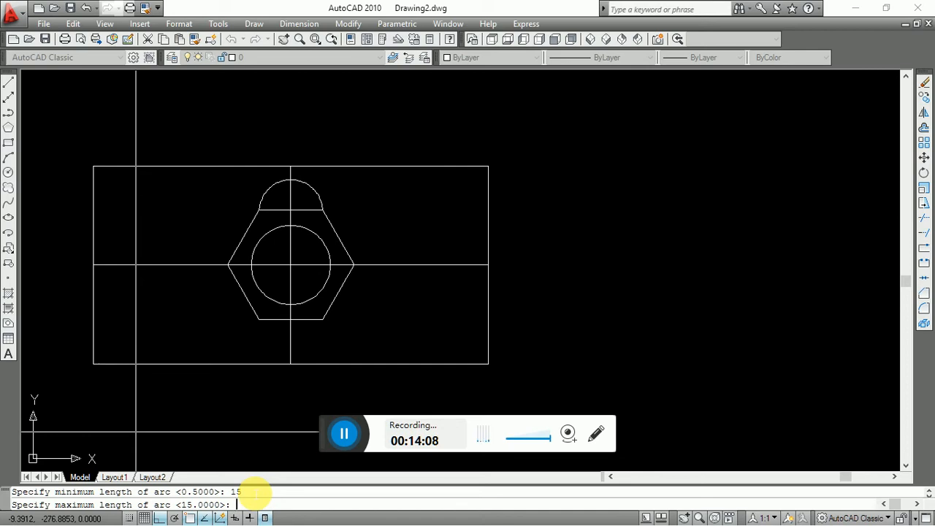
key("Return")
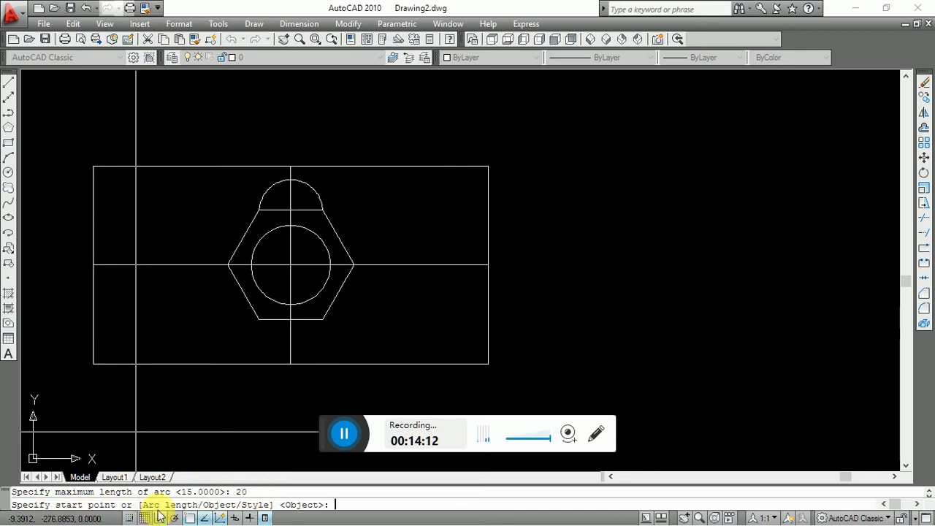
- Draw a closed freehand revision cloud around the hexagon's left vertex, keeping it clear of the inner circle
scroll(234, 254, "up", 4)
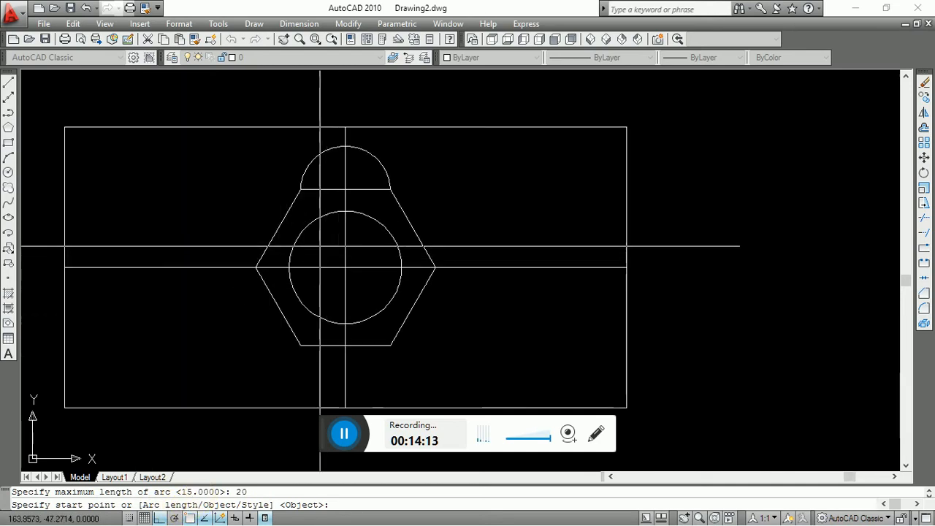
scroll(196, 253, "up", 2)
left_click(192, 253)
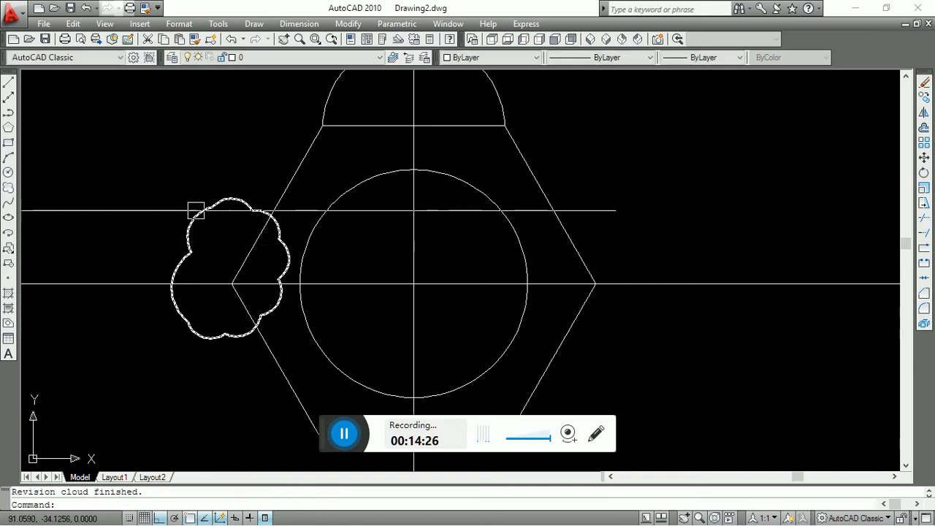
scroll(198, 313, "down", 2)
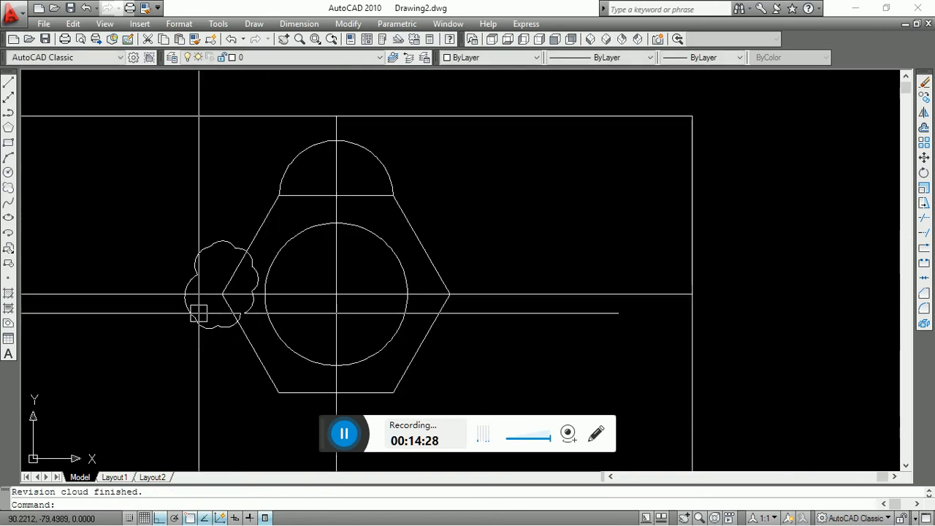
- Select the whole revision cloud to examine its object type and properties, and clear the selection
left_click(166, 250)
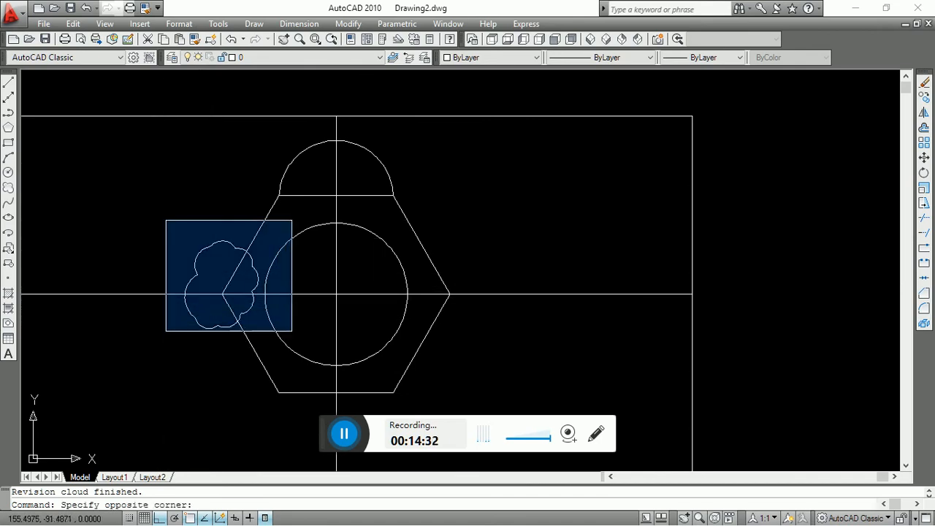
left_click(292, 328)
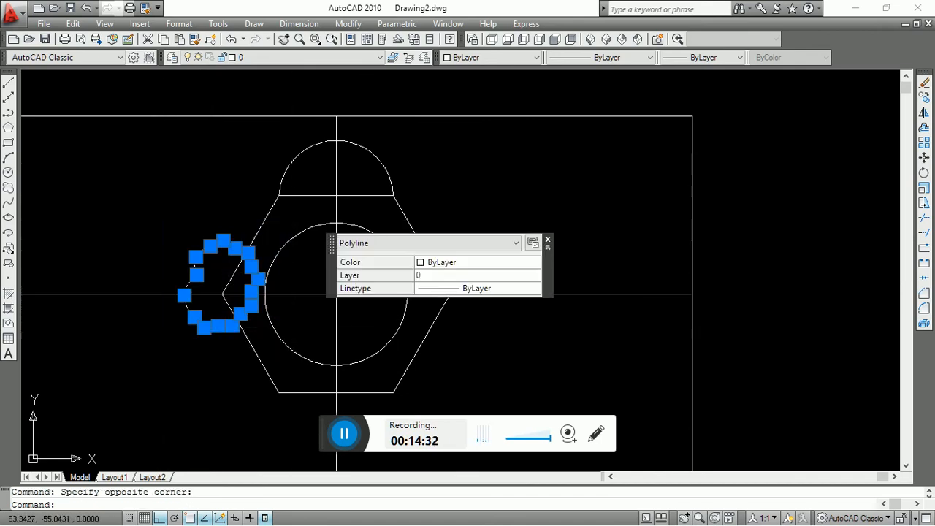
key("Escape")
left_click(134, 224)
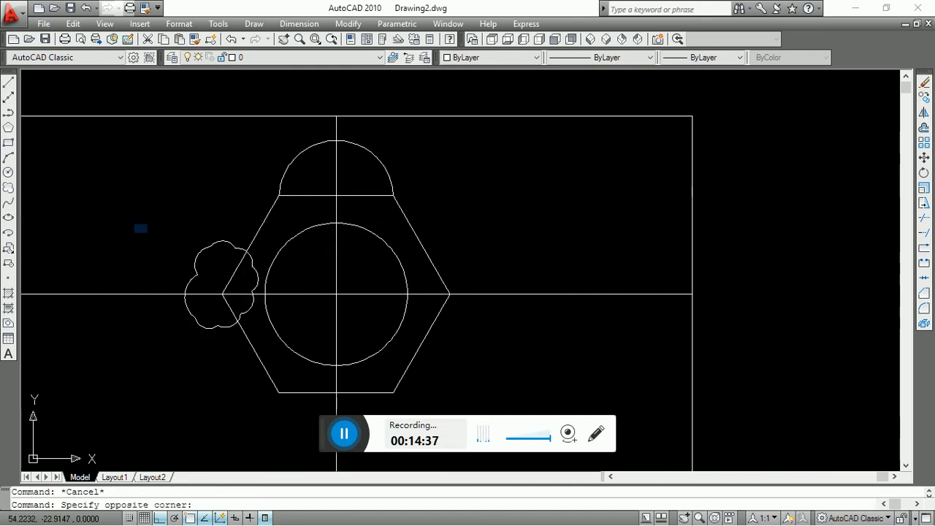
left_click(296, 339)
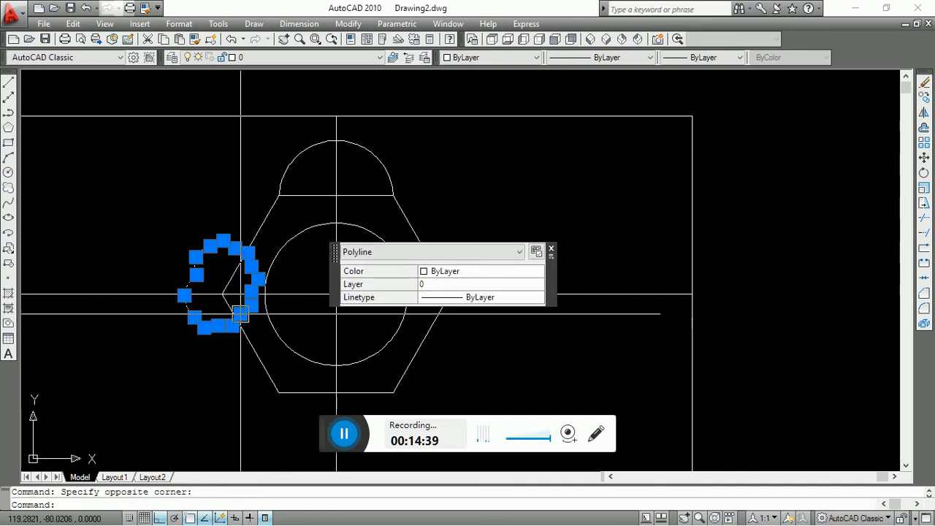
key("Escape")
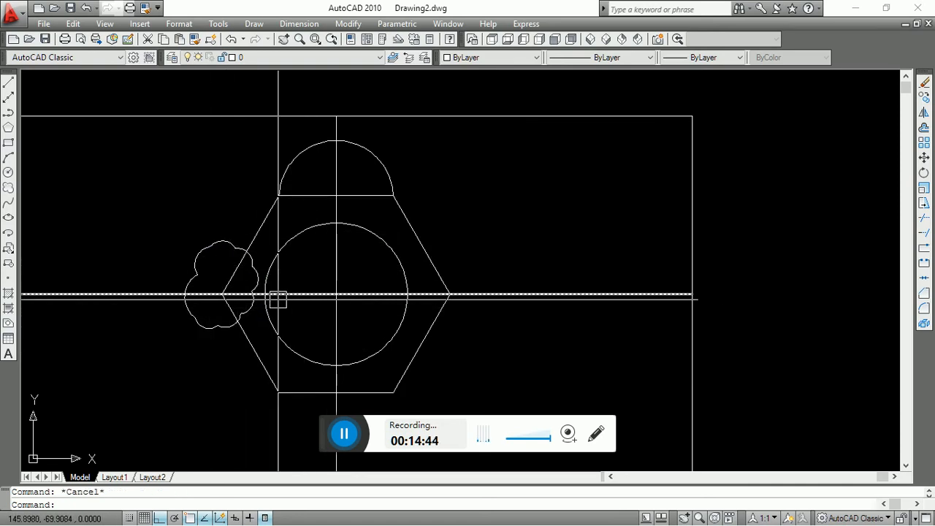
- Start a spline where the horizontal midline meets the rectangle's left edge, and turn Ortho off
scroll(282, 306, "down", 4)
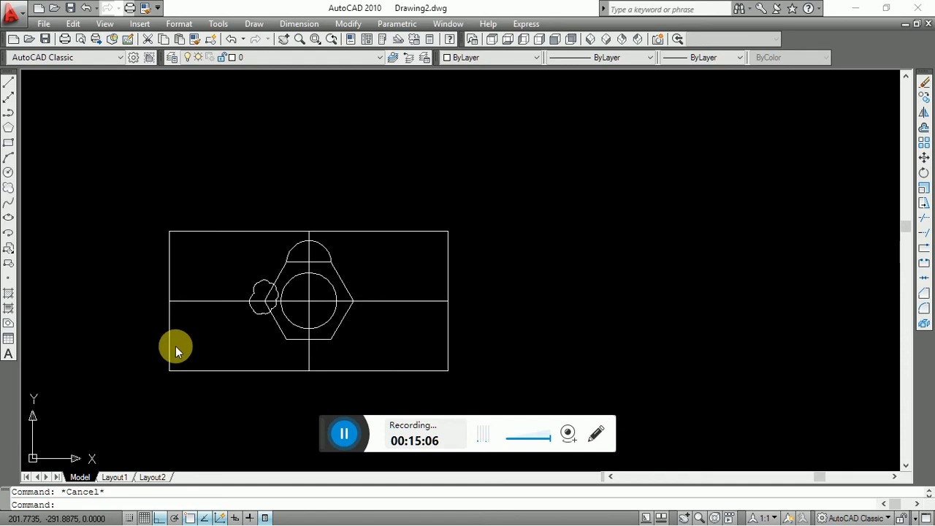
scroll(178, 348, "up", 2)
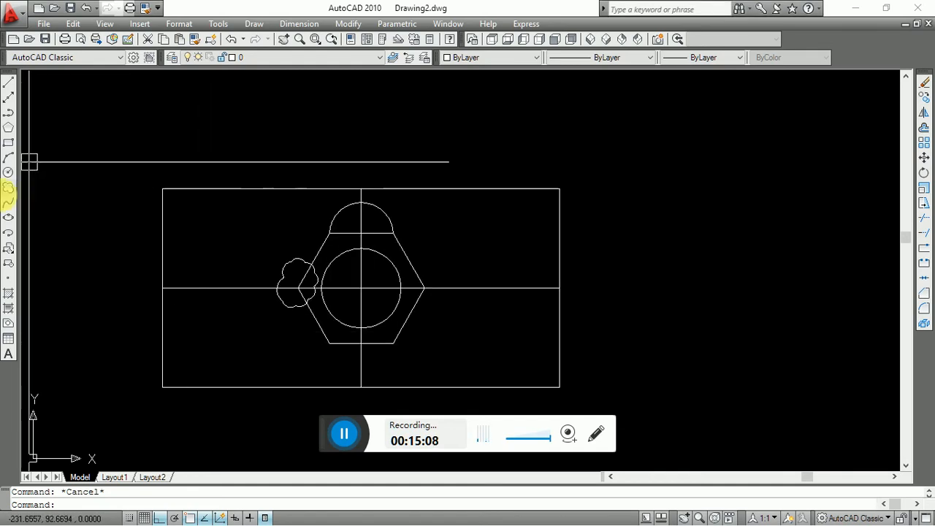
left_click(8, 202)
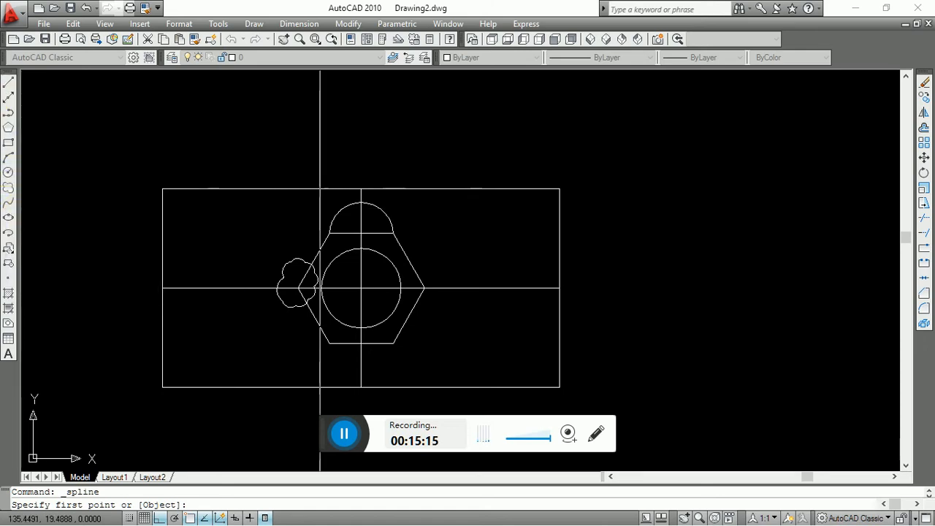
key("Escape")
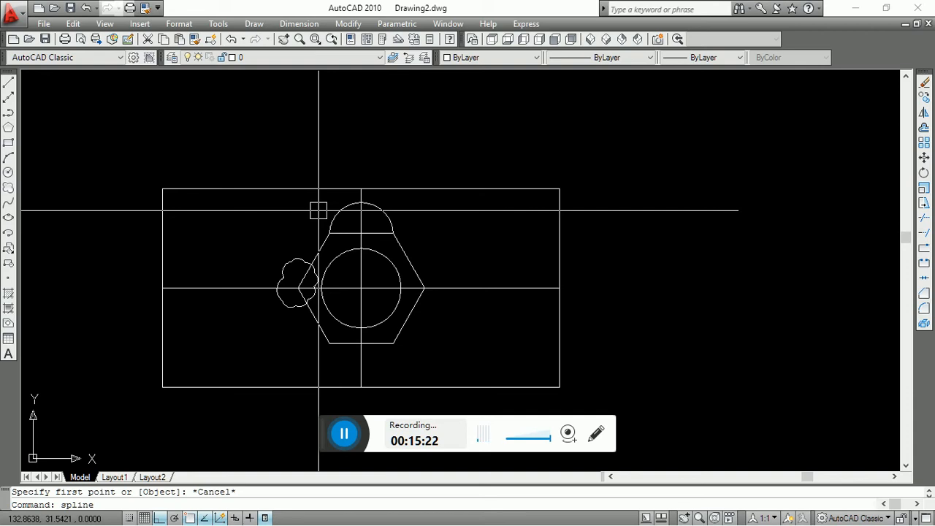
key("Return")
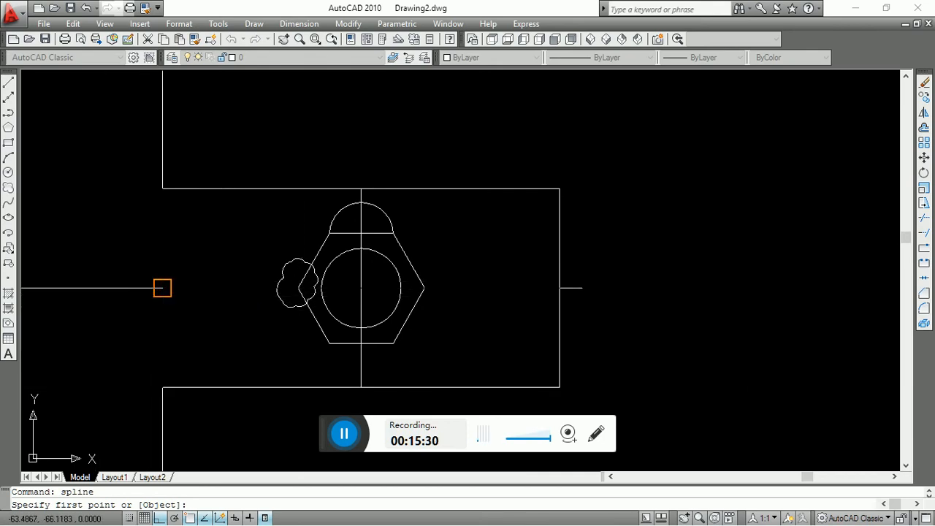
left_click(162, 288)
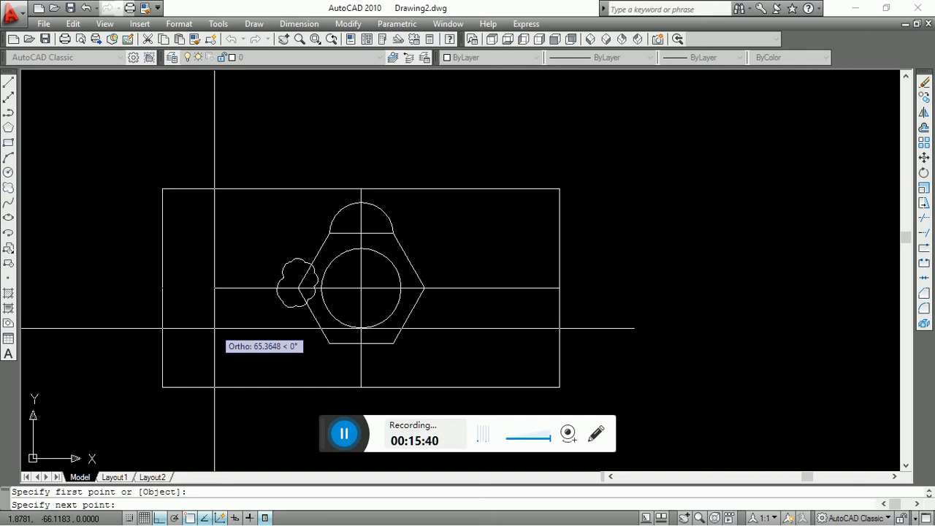
key("F8")
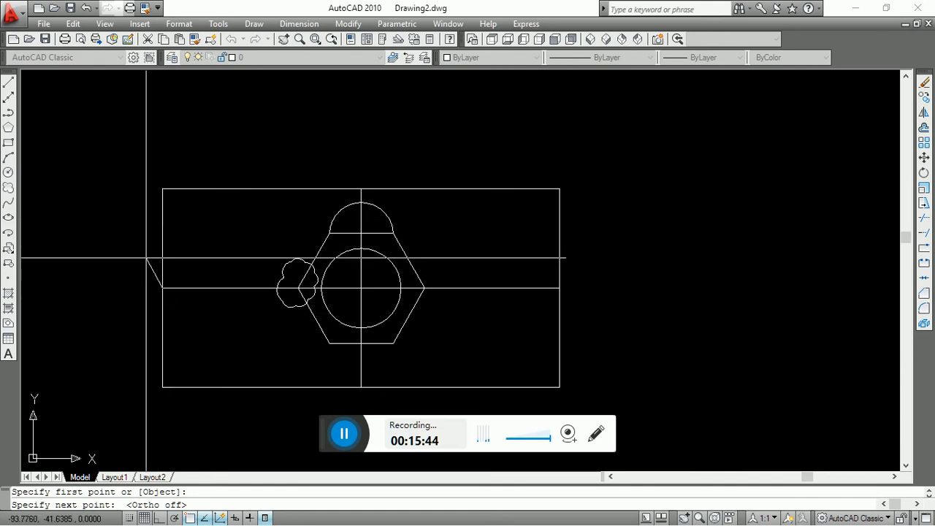
- Continue the spline in waves through the rectangle's lower-left quarter, loop it below the bottom edge and end it outside the left edge
left_click(189, 313)
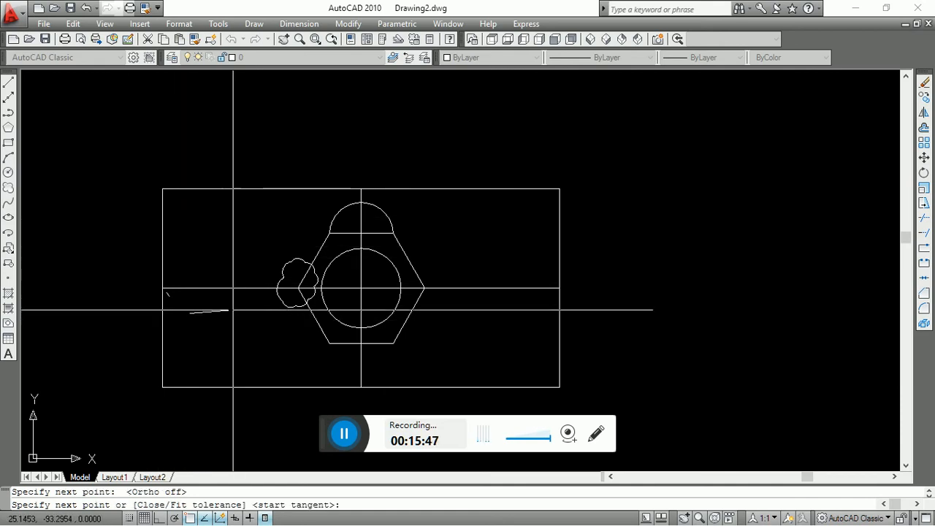
left_click(217, 309)
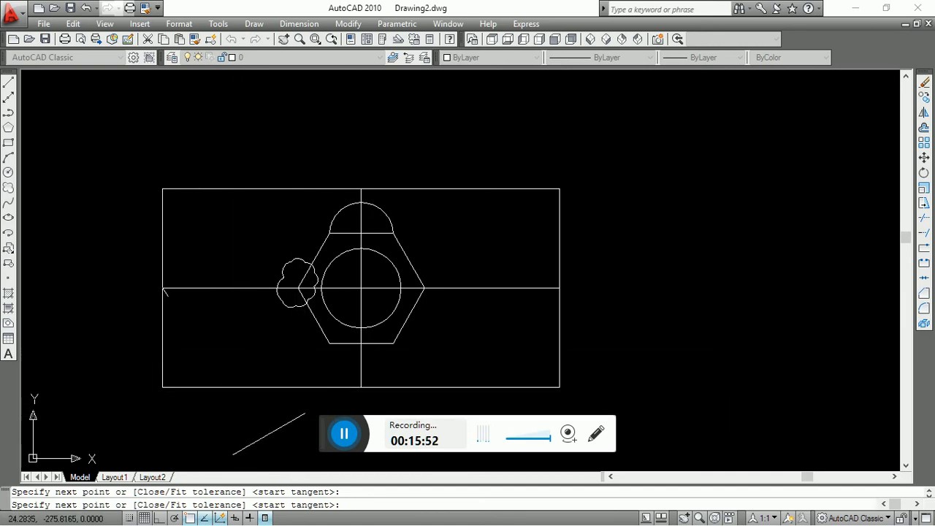
left_click(187, 313)
left_click(222, 311)
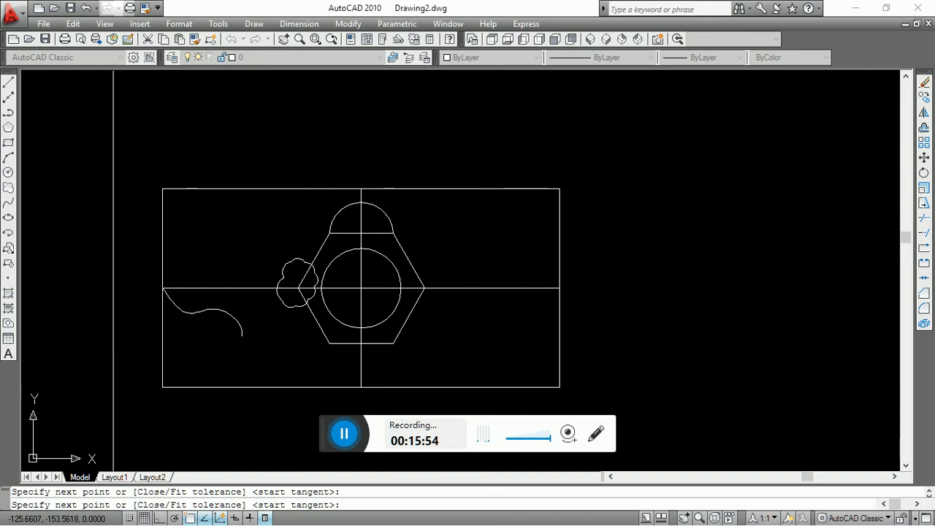
left_click(242, 334)
left_click(220, 359)
left_click(252, 379)
left_click(299, 355)
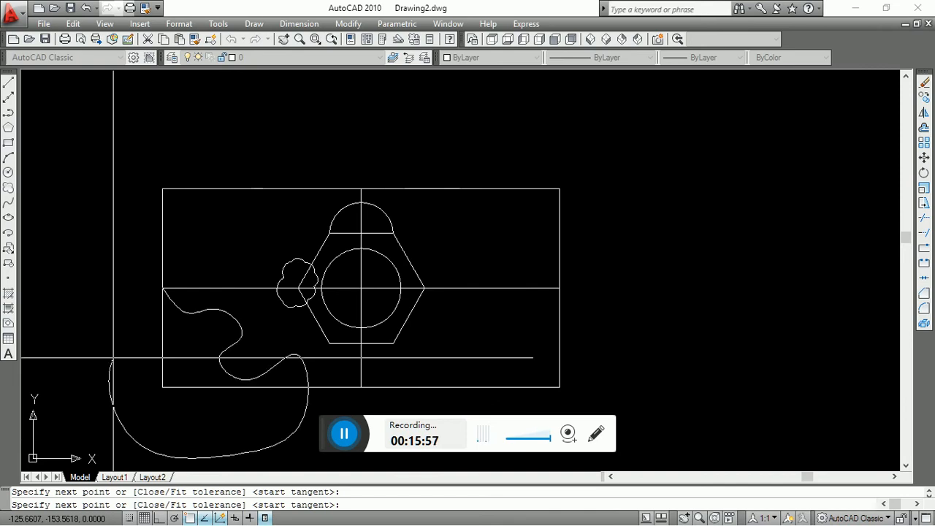
key("Return")
key("Return")
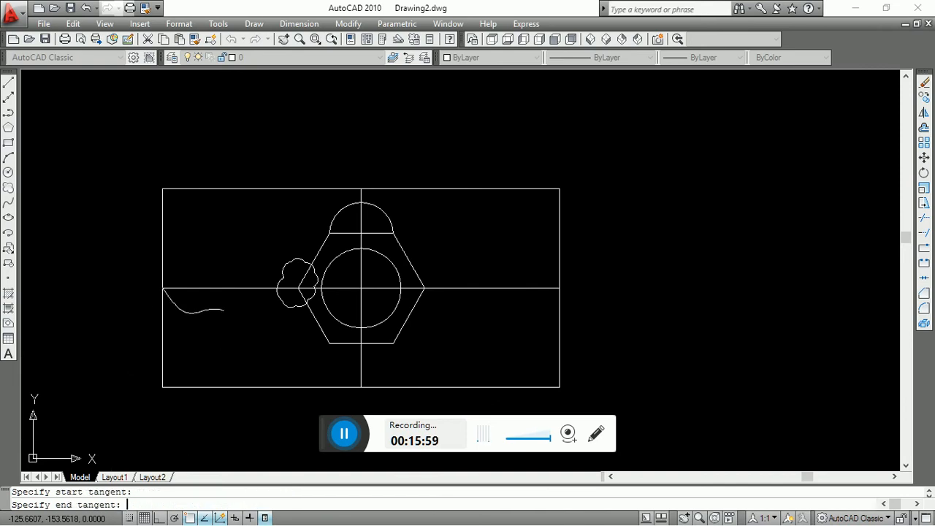
left_click(114, 358)
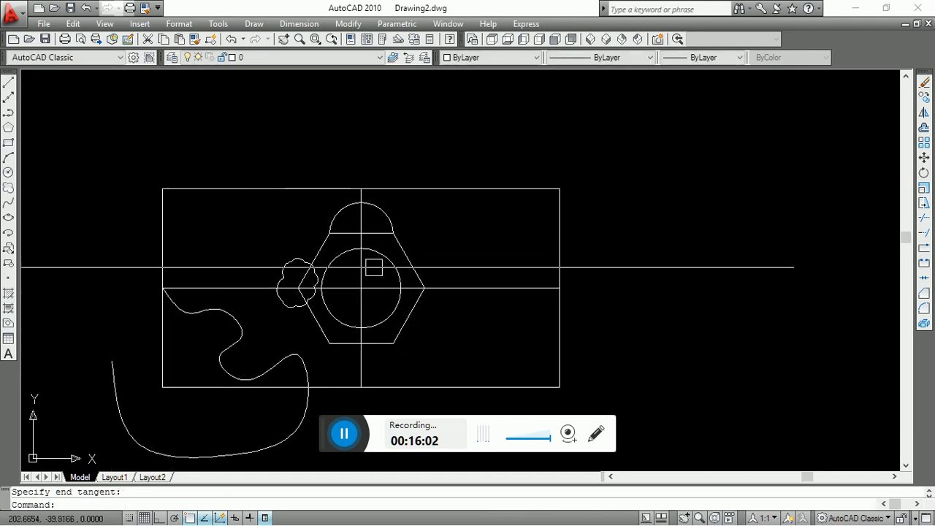
- Erase the wavy spline that runs from the rectangle's left edge
scroll(373, 267, "down", 2)
left_click(288, 337)
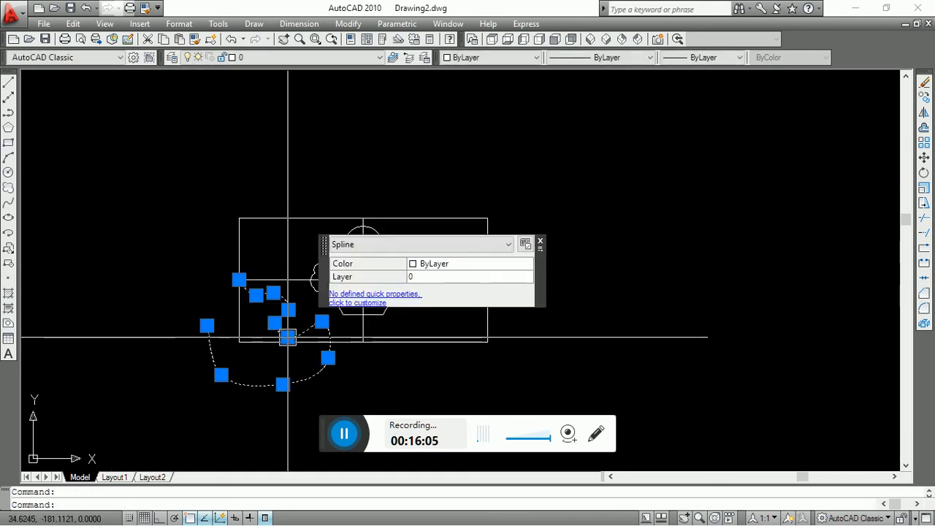
key("Delete")
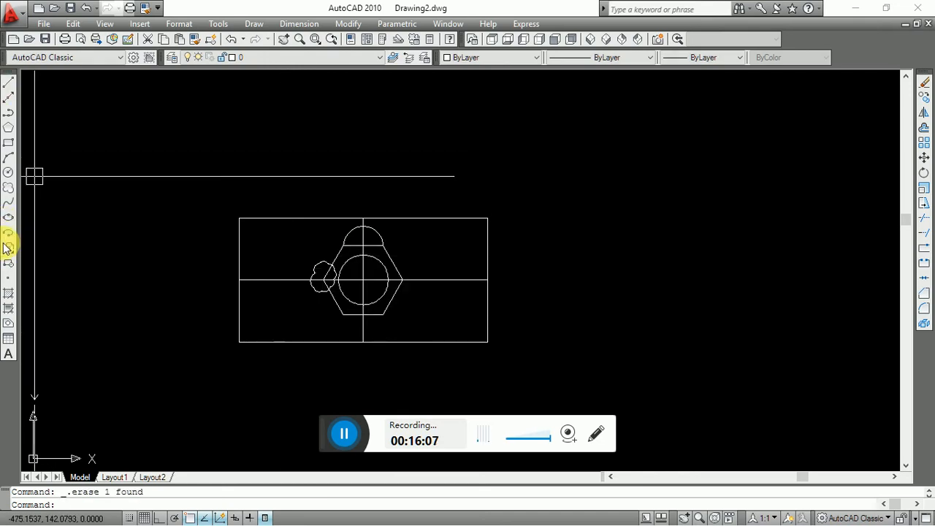
- Draw a teardrop-like spline from the left edge's midpoint through the lower-left quarter, around below the rectangle, ending outside the left edge above the midline
left_click(9, 205)
scroll(351, 324, "up", 3)
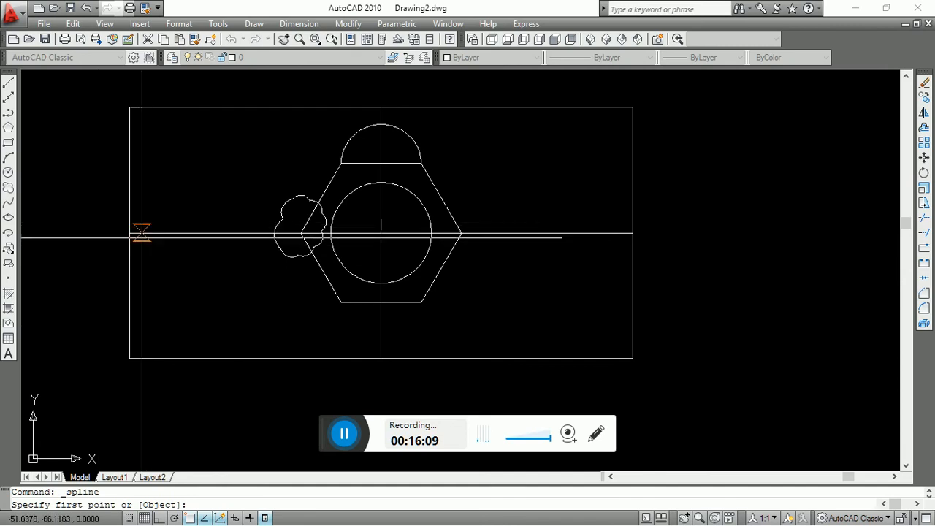
left_click(129, 235)
left_click(203, 296)
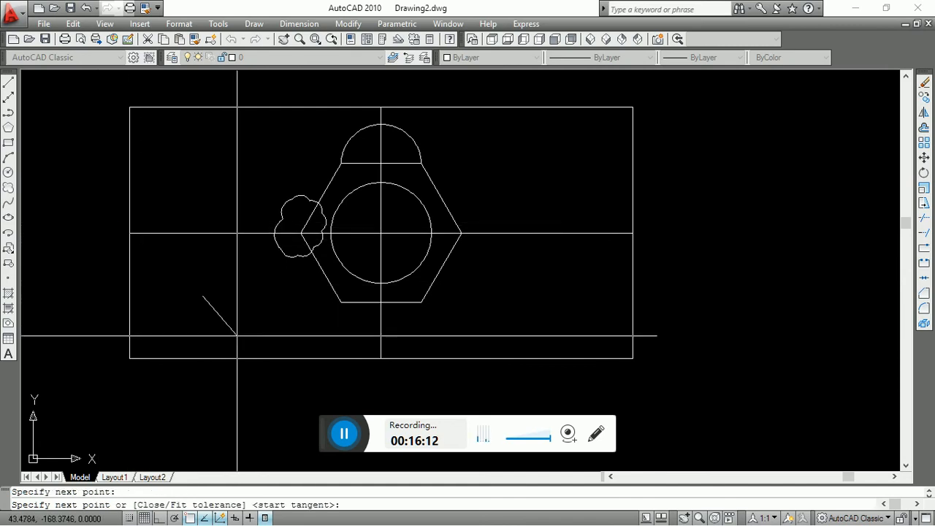
left_click(235, 343)
left_click(200, 417)
left_click(129, 432)
left_click(68, 361)
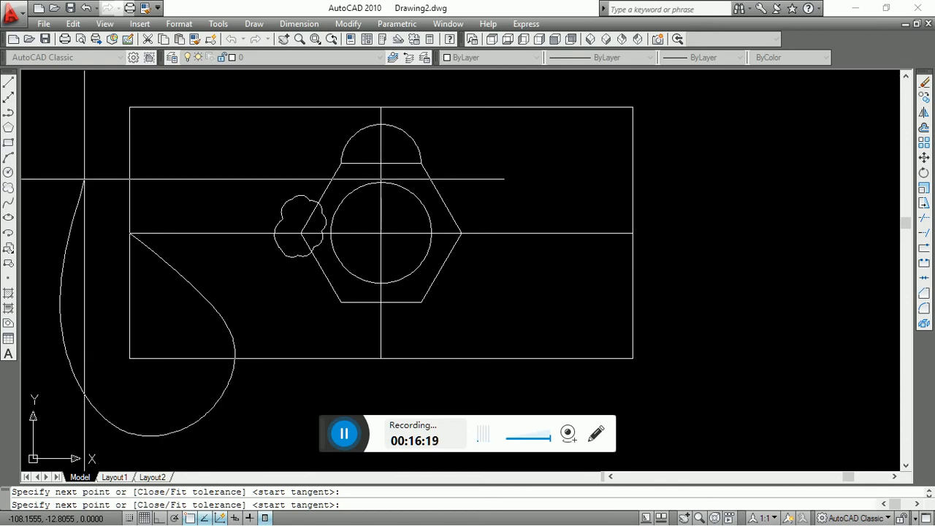
key("Return")
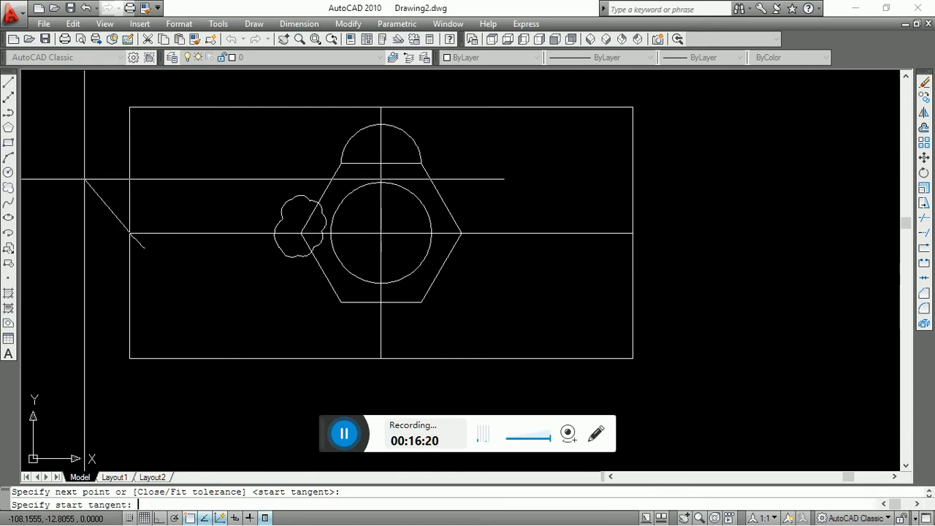
key("Return")
key("Return")
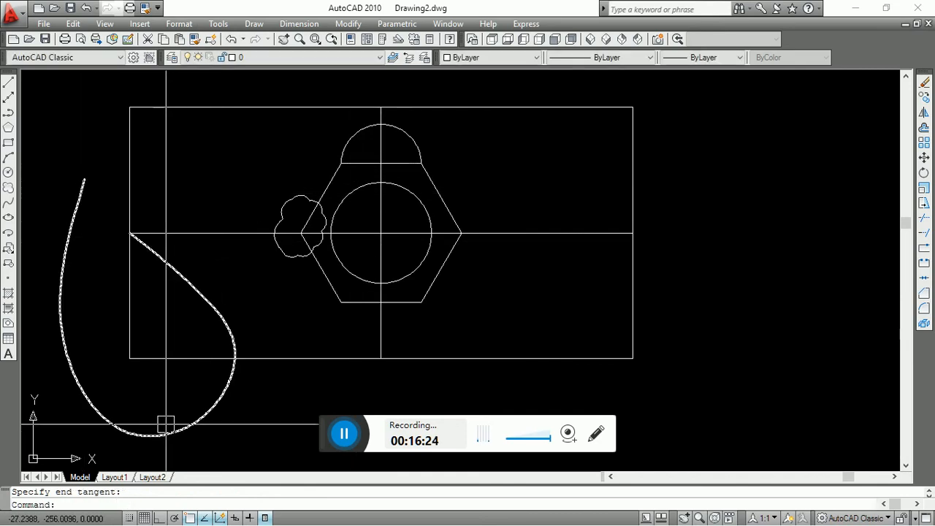
- Erase the teardrop-like spline looping around the rectangle's lower-left corner
left_click(191, 425)
key("Delete")
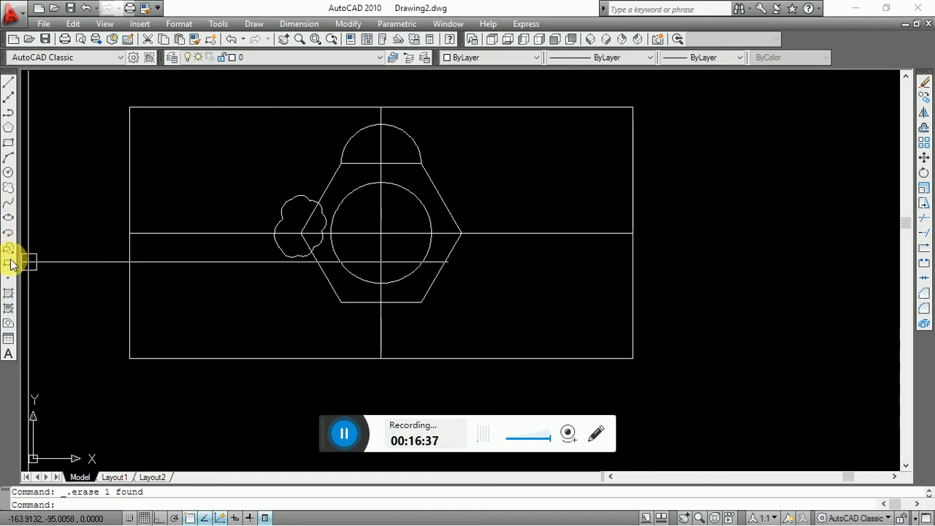
- Erase the whole drawing: the rectangle with its midlines, circle, hexagon, arc and revision cloud
scroll(429, 335, "down", 2)
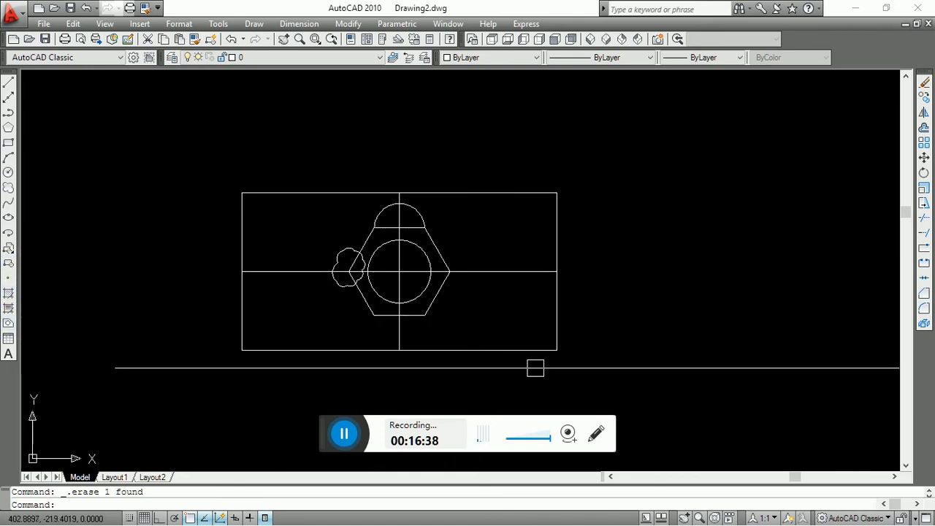
left_click(600, 370)
left_click(243, 157)
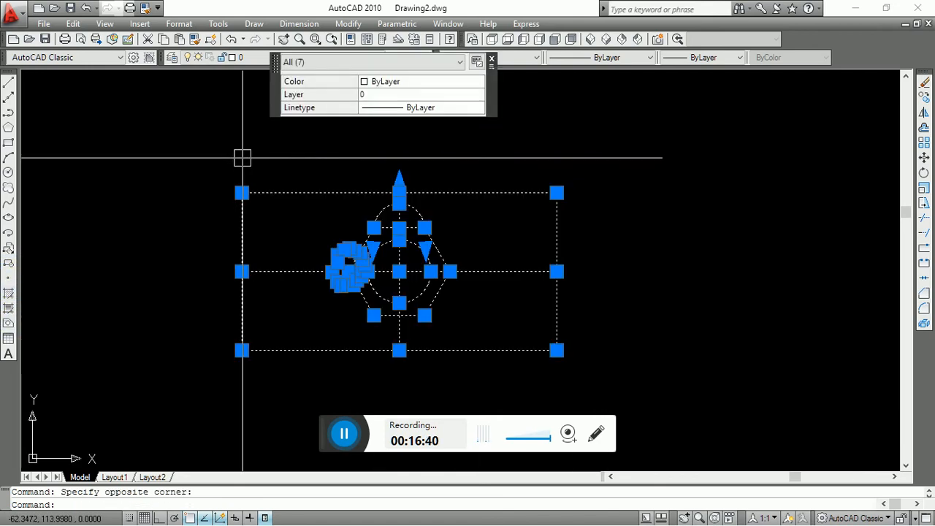
key("Delete")
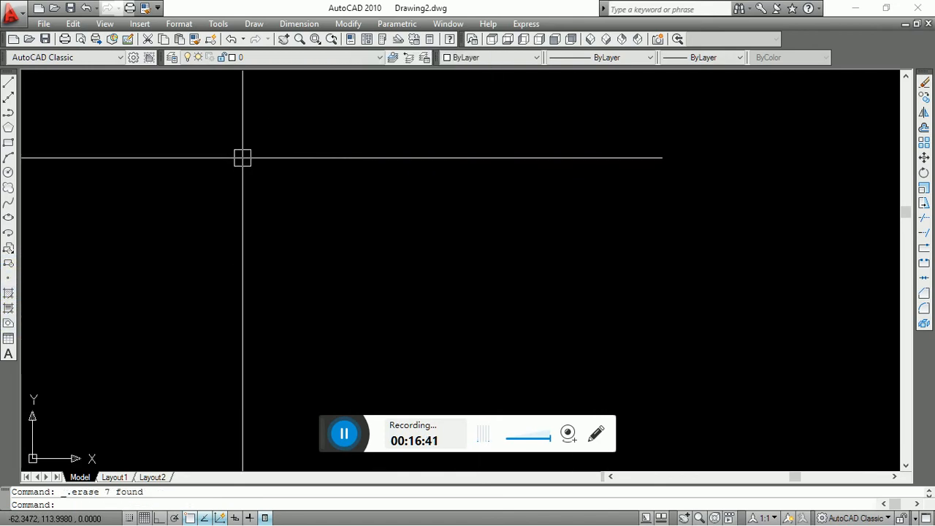
- Draw a freehand rectangle with the Rectangle tool in the middle of the empty drawing area
left_click(8, 143)
left_click(308, 176)
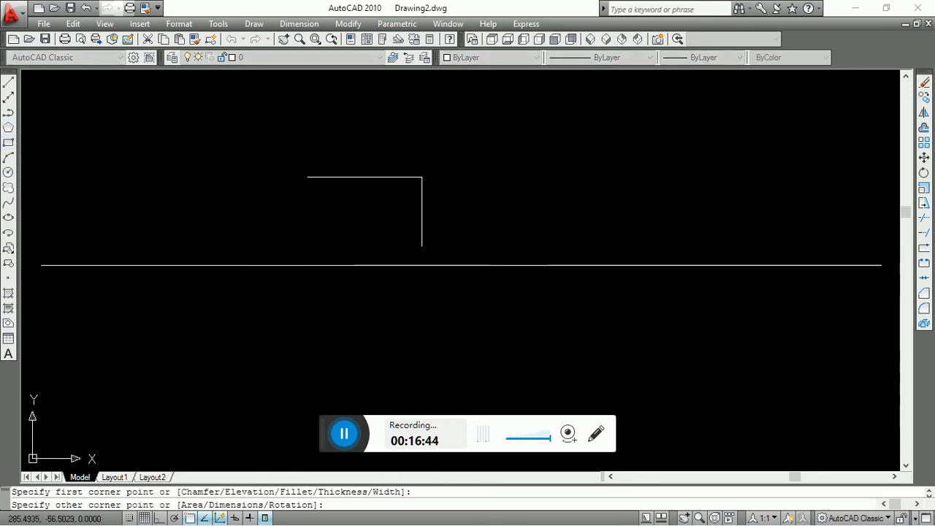
left_click(546, 299)
- Select the freehand rectangle and erase it
left_click(229, 154)
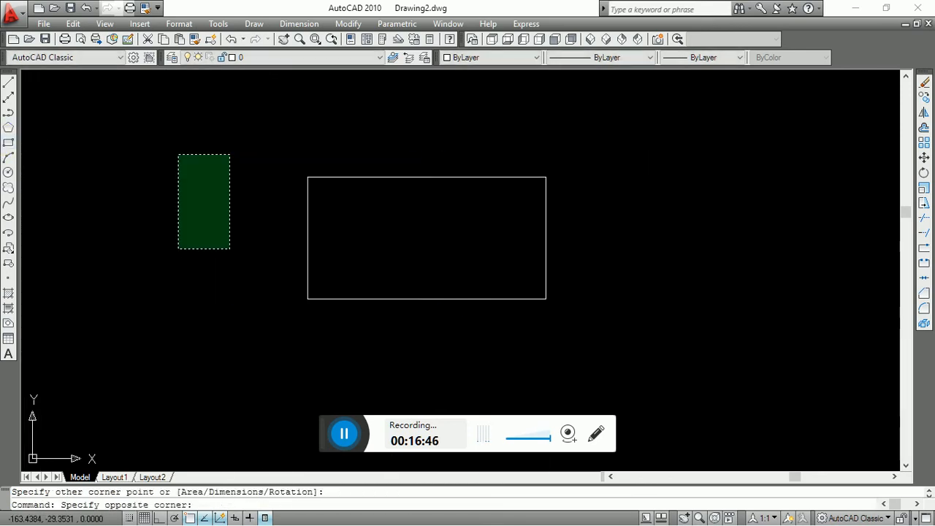
left_click(178, 248)
left_click(308, 193)
left_click(278, 141)
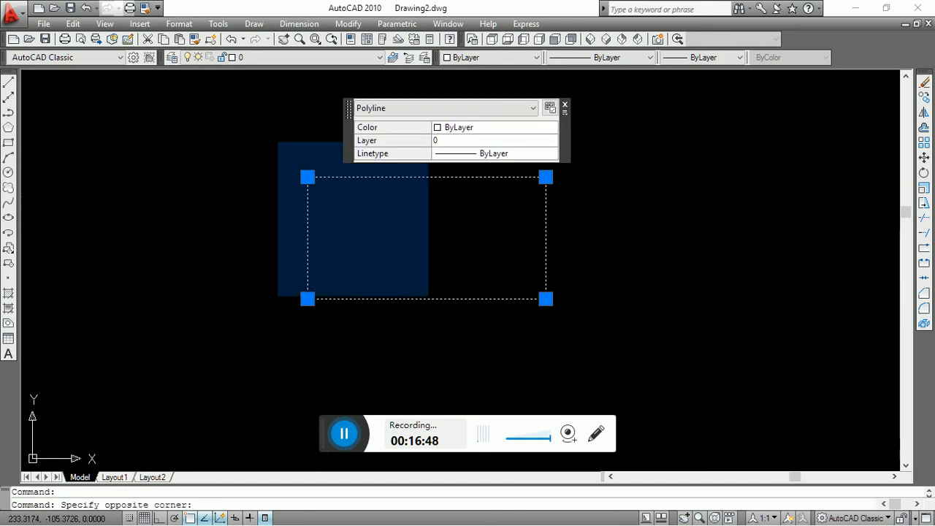
left_click(634, 343)
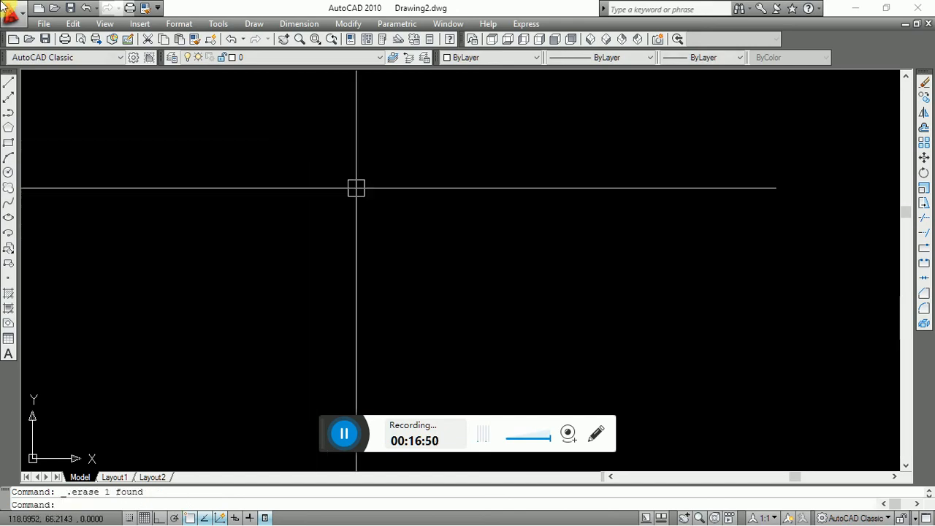
- Draw a closed rectangle from four separate lines in the middle of the drawing area, with Ortho mode on
left_click(9, 83)
left_click(302, 217)
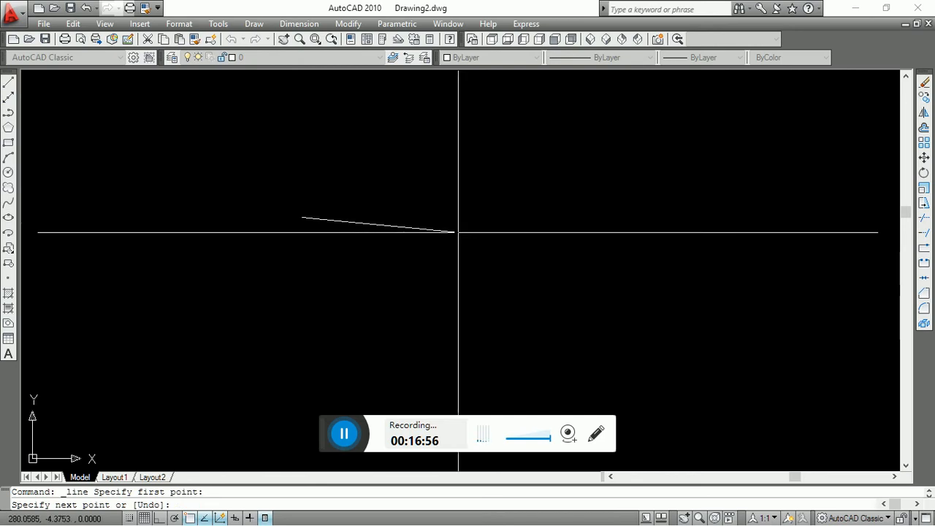
key("F8")
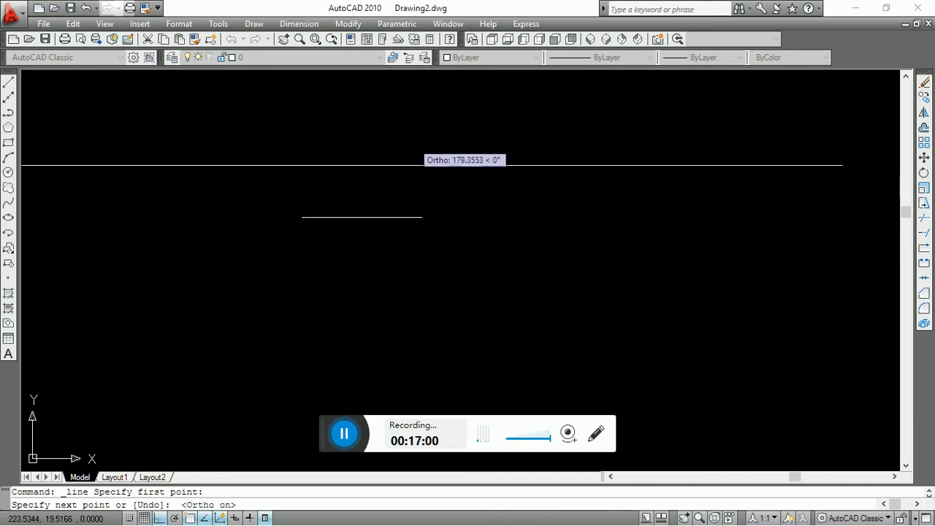
left_click(467, 256)
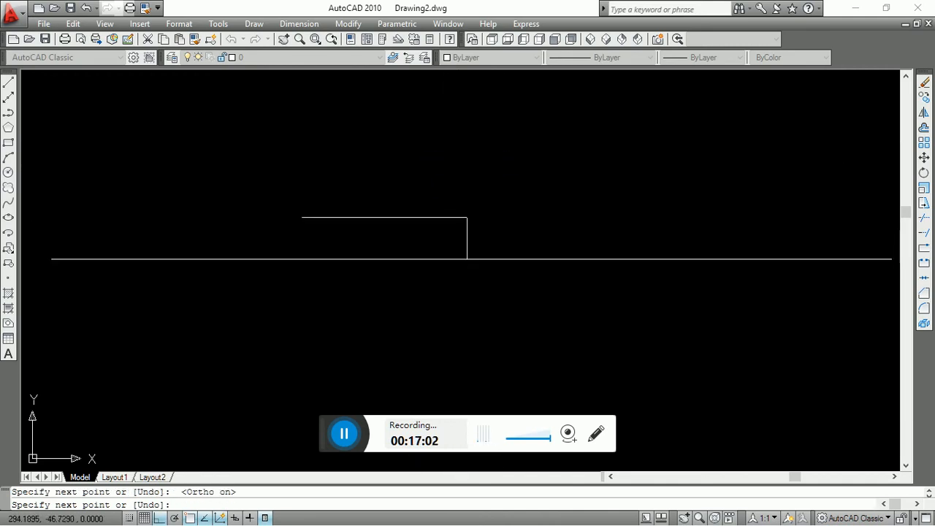
left_click(475, 309)
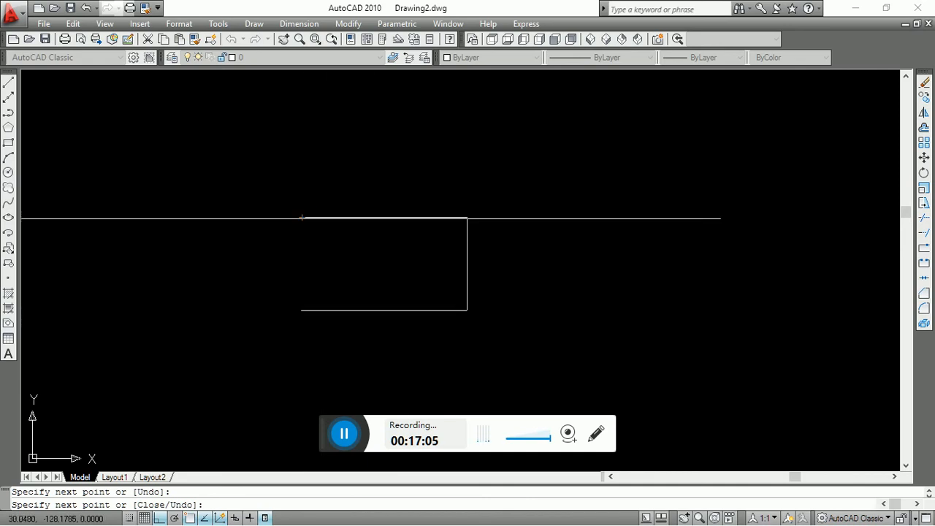
left_click(302, 310)
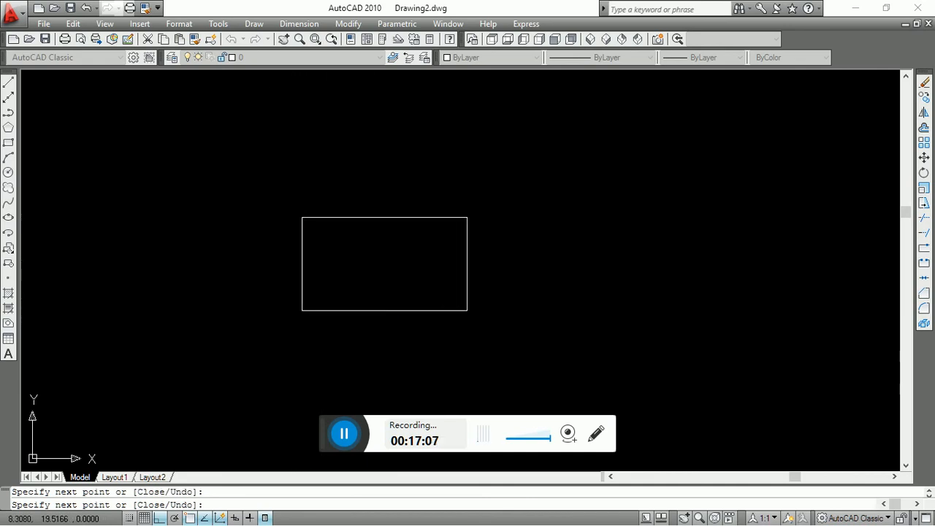
right_click(260, 115)
left_click(286, 125)
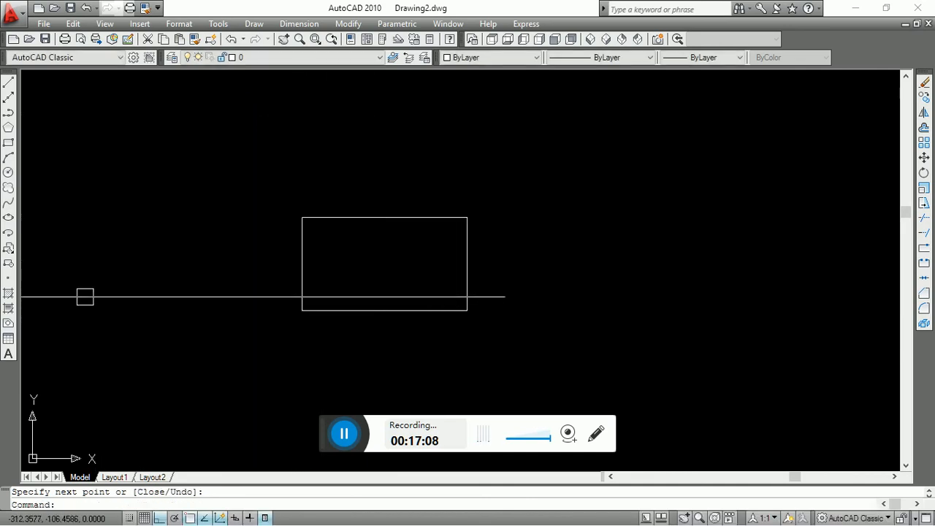
- Convert the four lines of the rectangle into a region
left_click(9, 325)
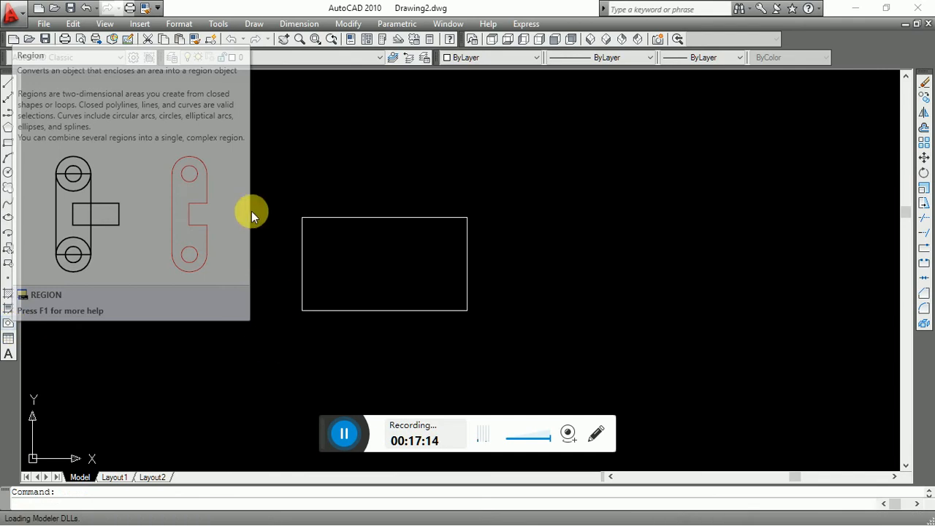
left_click(284, 186)
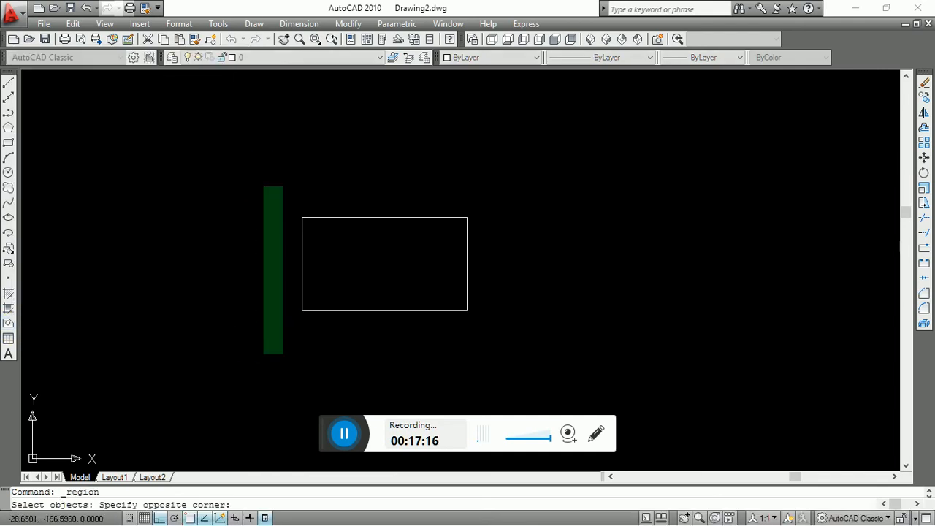
left_click(135, 284)
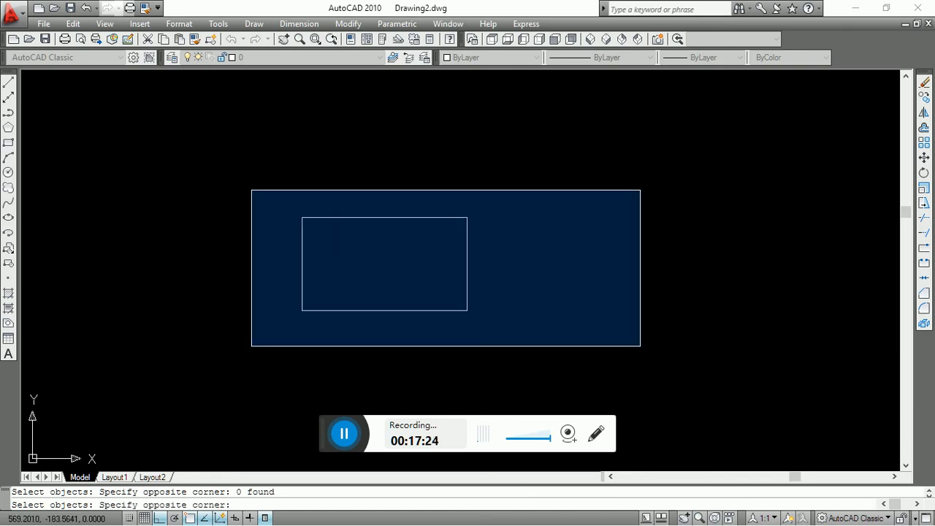
left_click(562, 339)
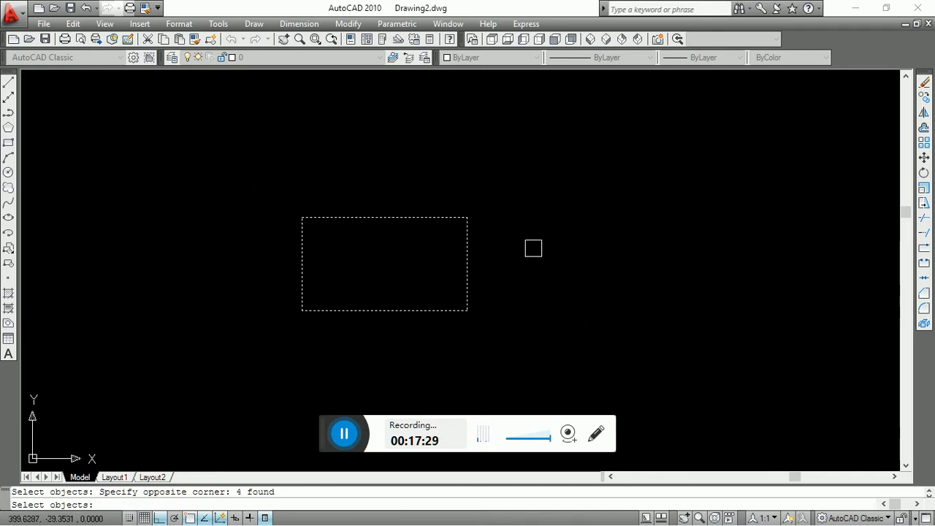
key("Return")
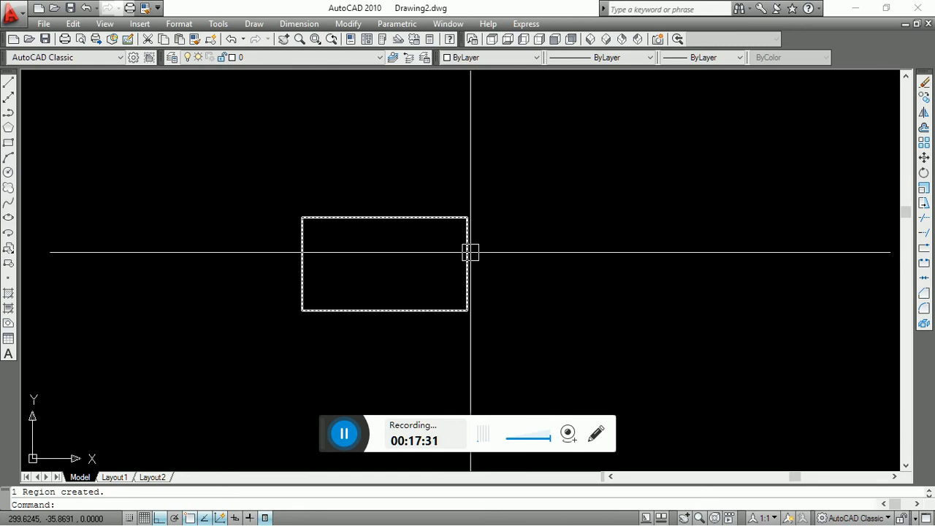
- Select the rectangular region repeatedly, both as a whole and by its upper edge, to examine its object type and selection behaviour
scroll(409, 253, "up", 2)
left_click(203, 176)
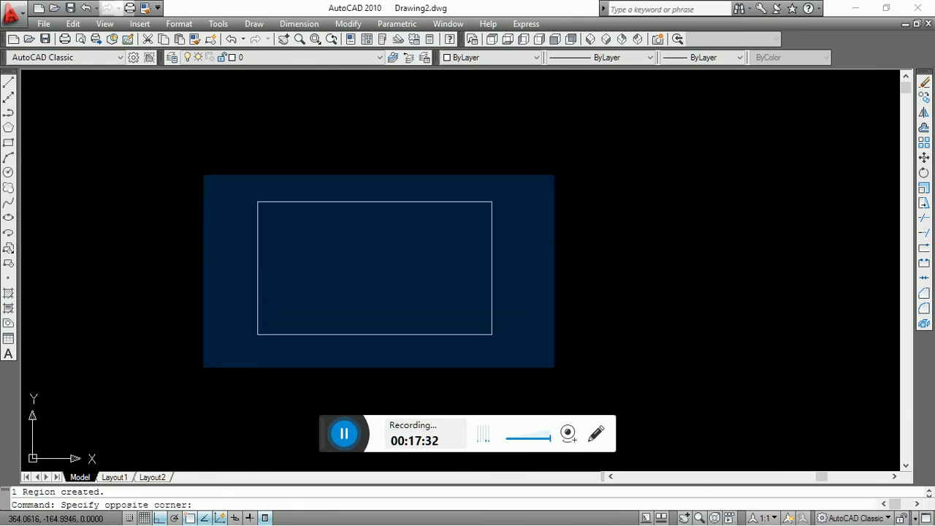
left_click(554, 367)
key("Escape")
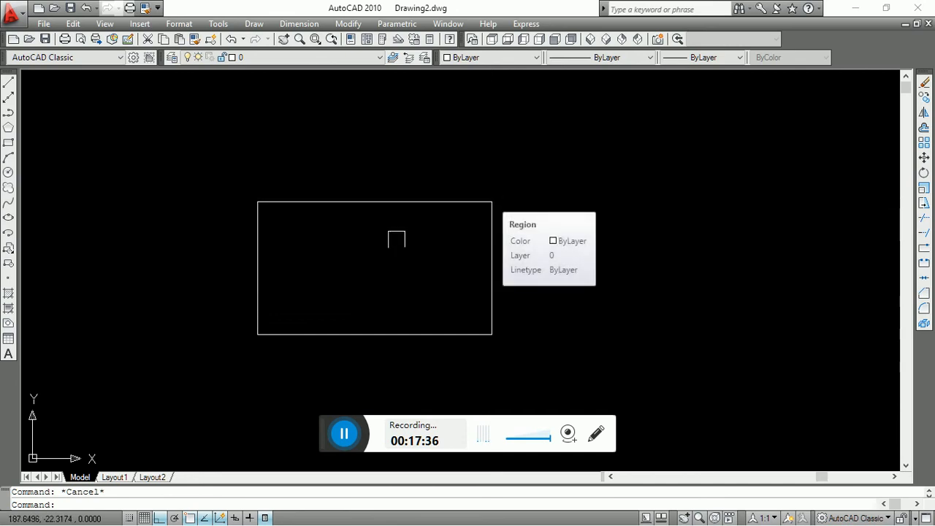
left_click(236, 167)
left_click(529, 342)
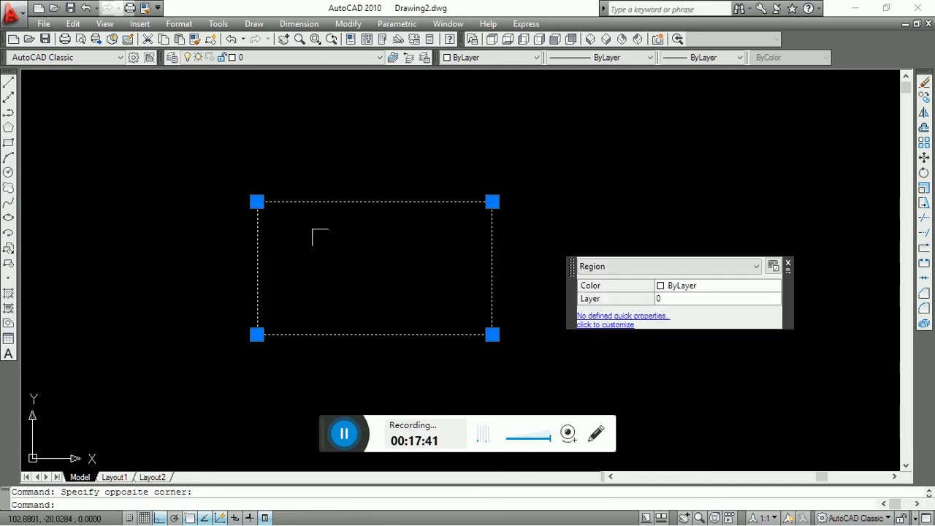
key("Escape")
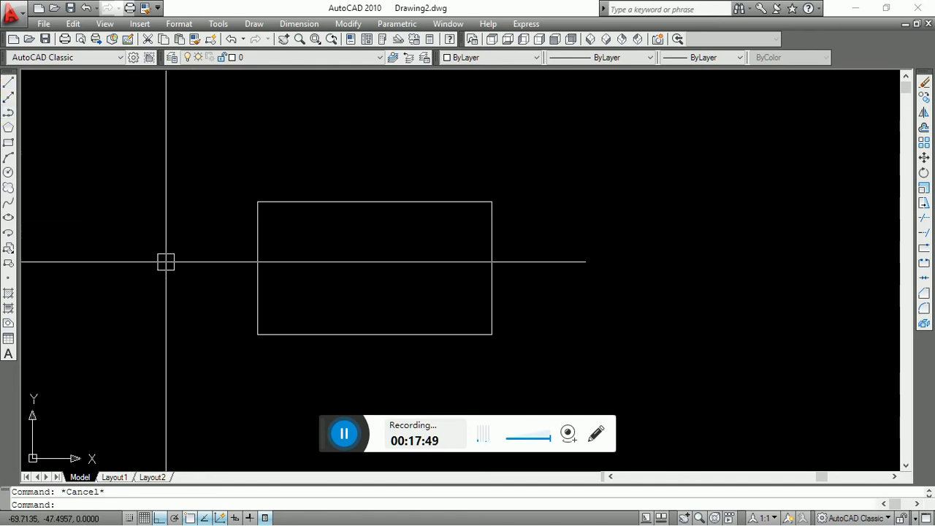
left_click(195, 173)
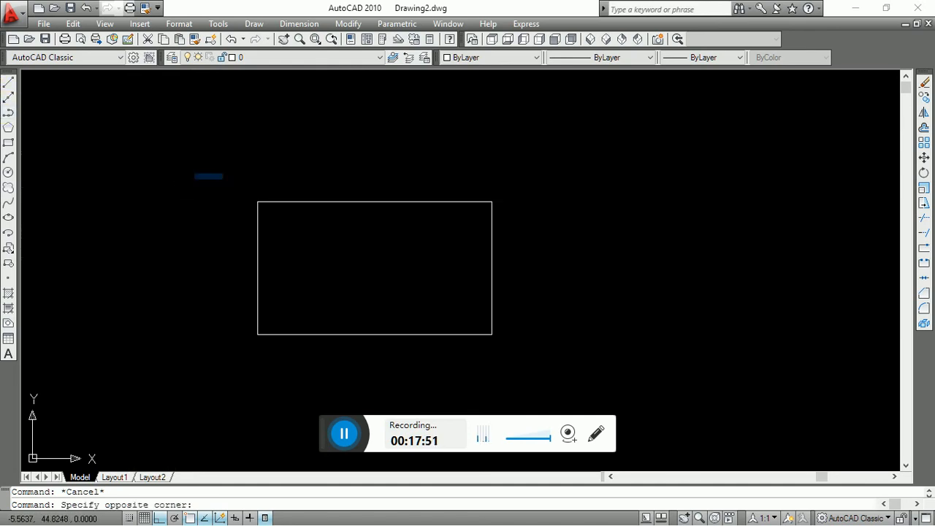
left_click(599, 361)
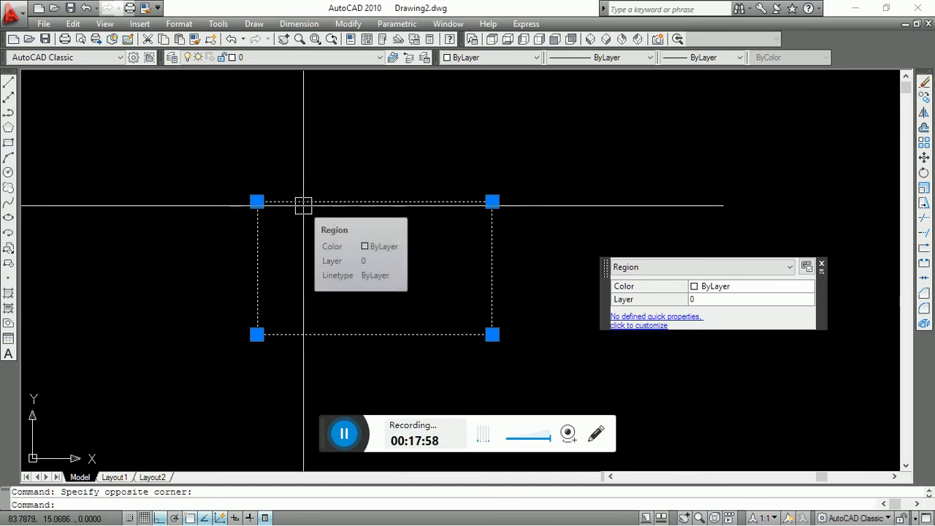
key("Escape")
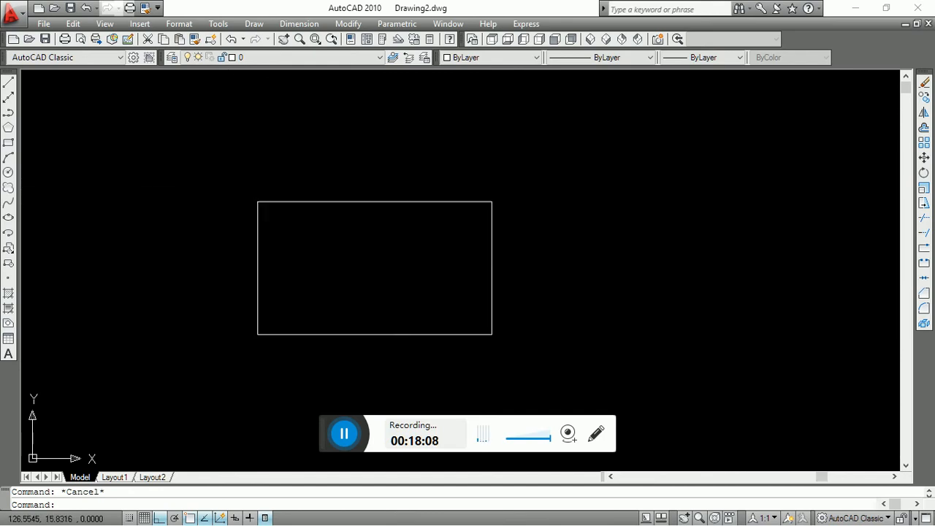
left_click(342, 201)
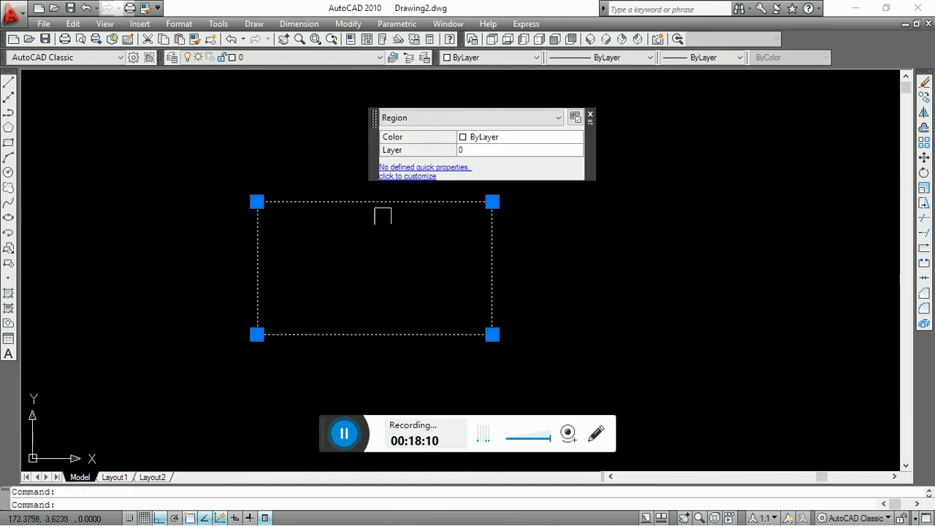
key("Escape")
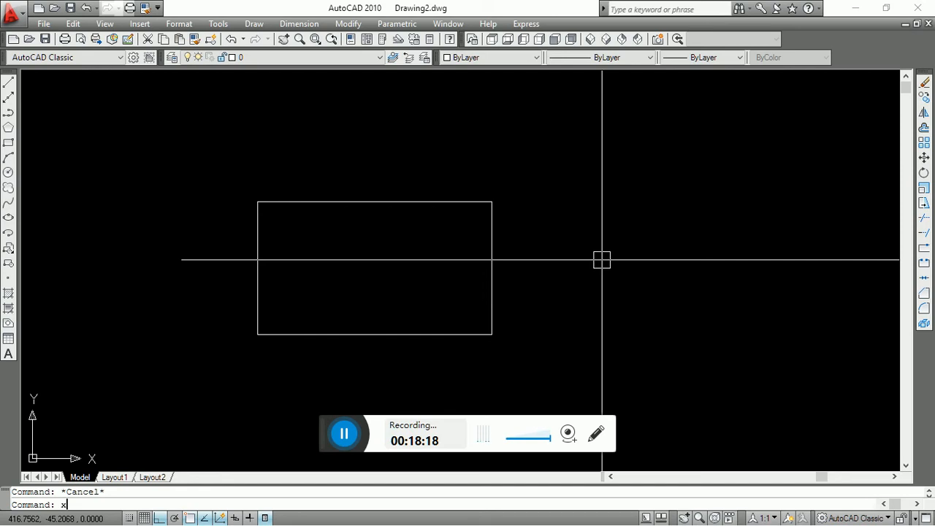
- Explode the rectangular region
key("Return")
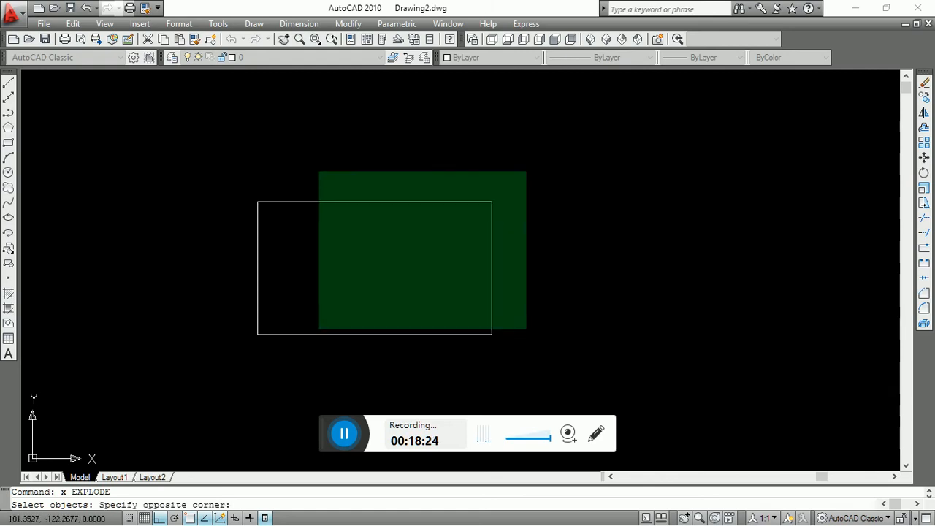
left_click(228, 368)
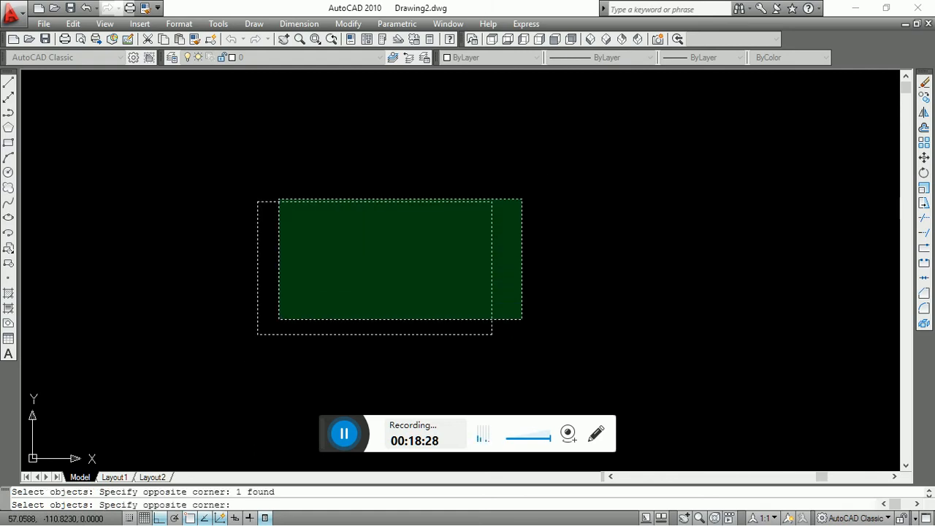
left_click(162, 384)
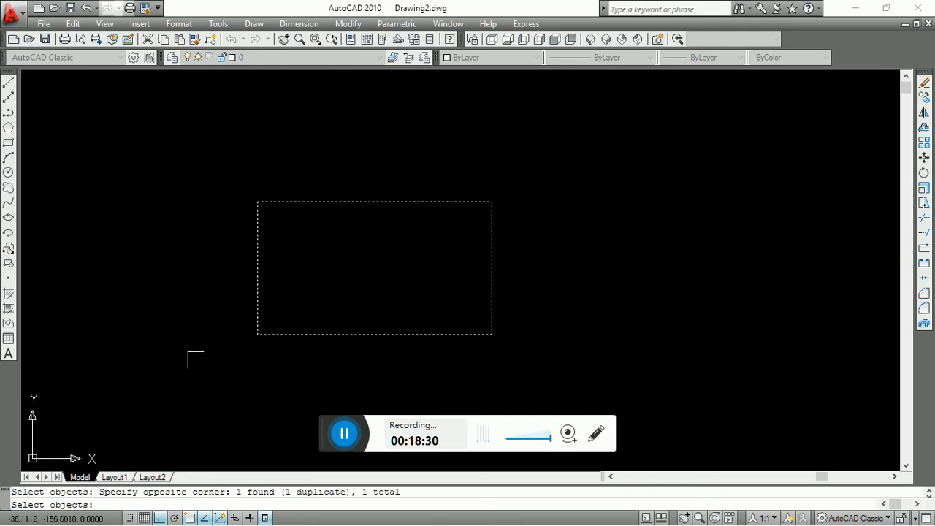
key("Return")
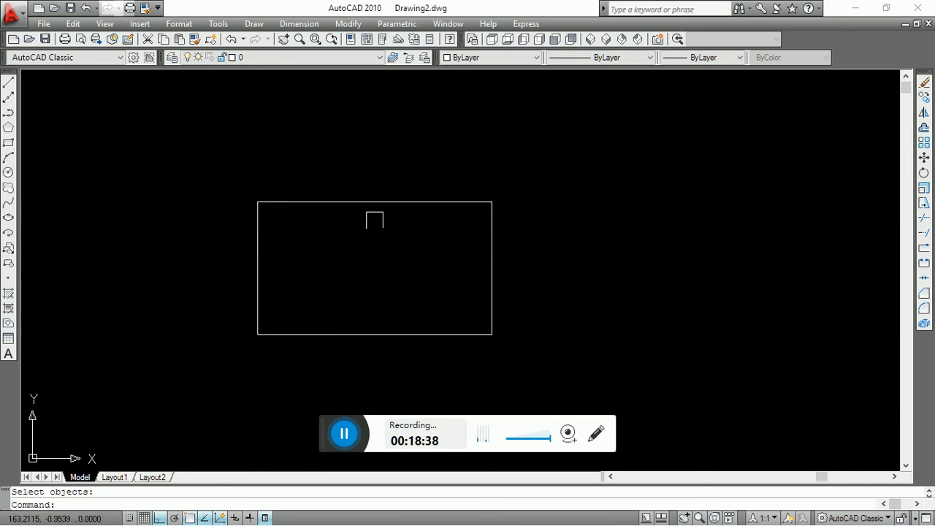
left_click(545, 361)
left_click(529, 343)
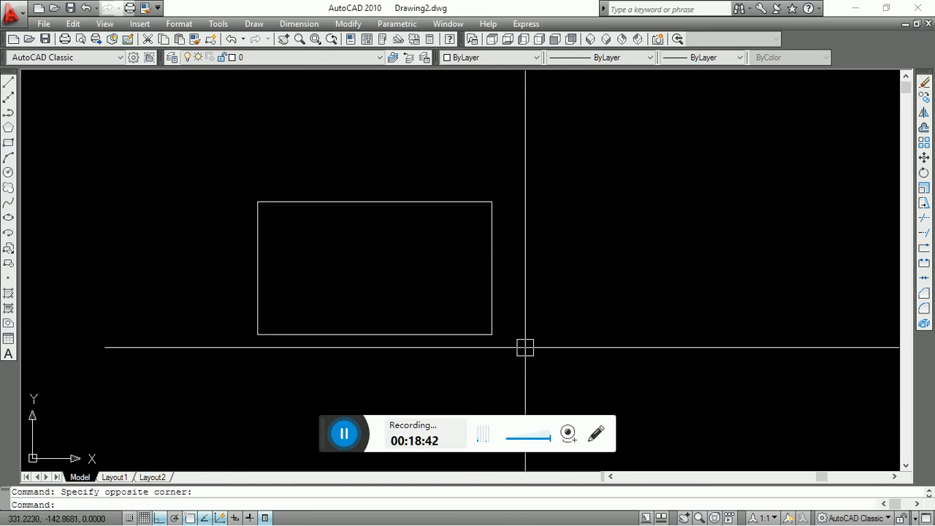
left_click(525, 347)
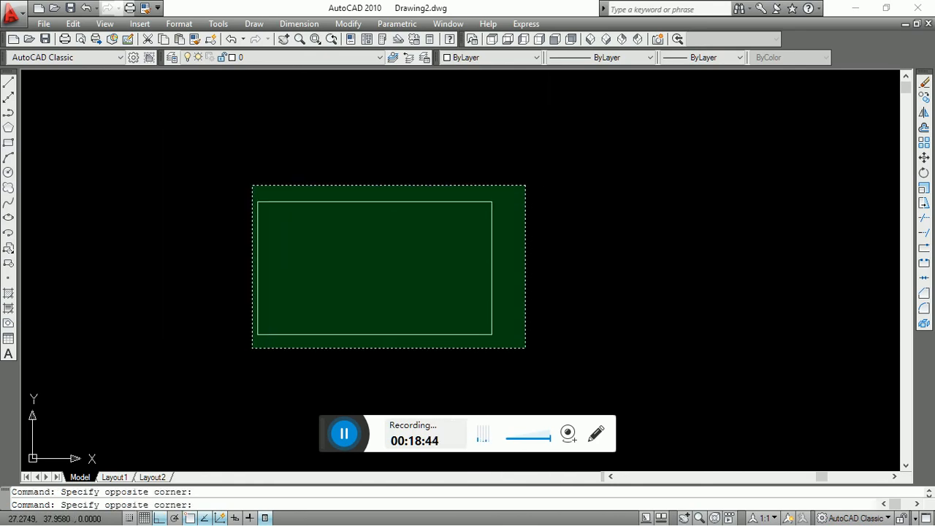
left_click(676, 265)
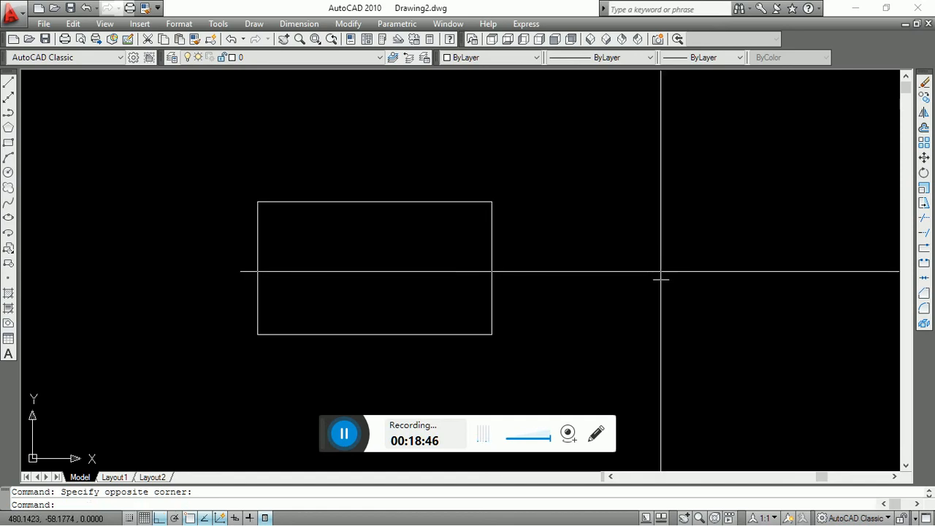
left_click(585, 186)
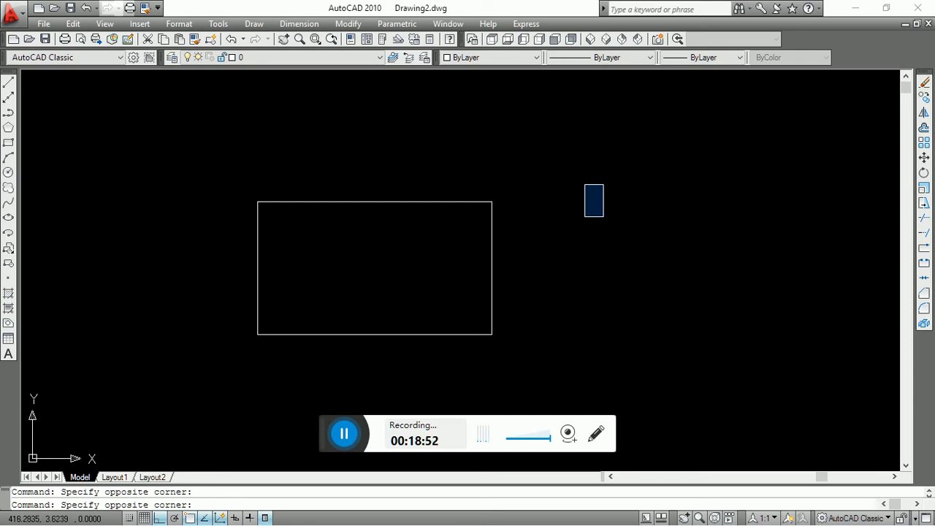
left_click(605, 217)
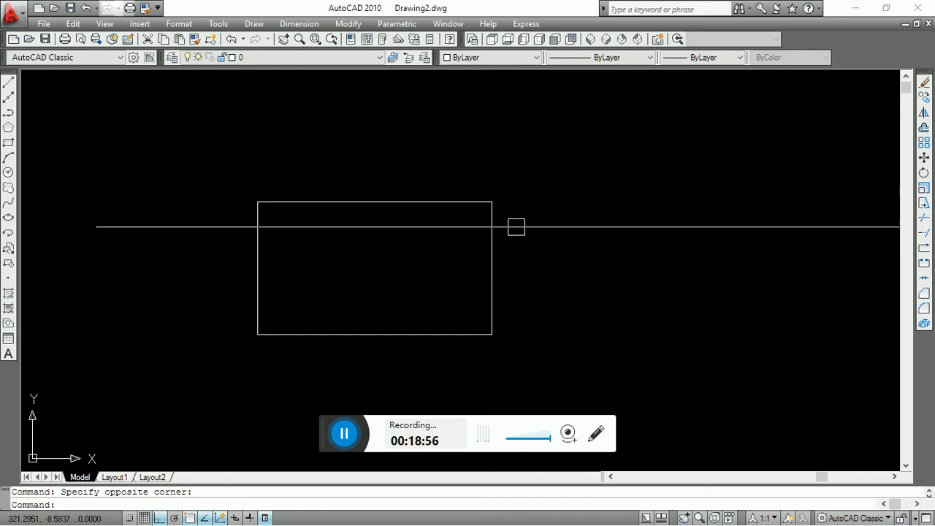
left_click(536, 245)
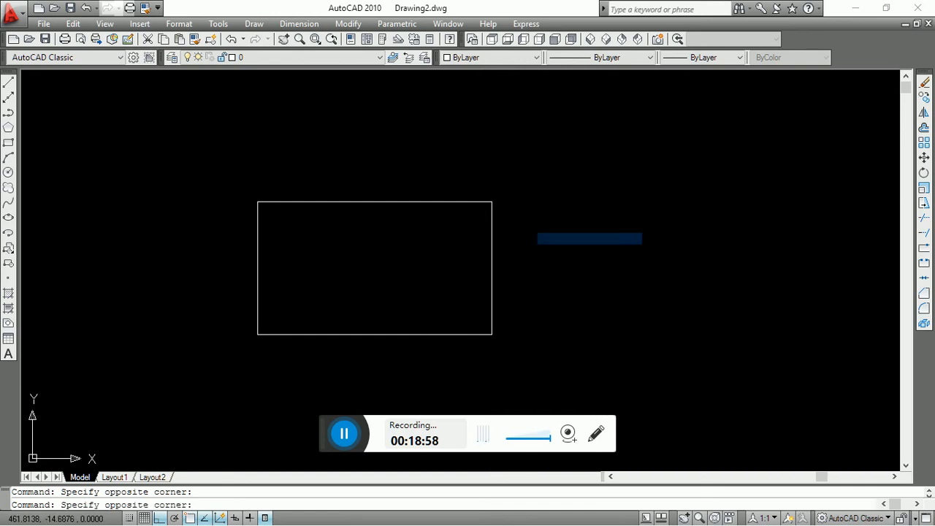
left_click(641, 232)
- Select the rectangle's right edge alone with a crossing window to examine its object type, and close its quick properties
left_click(544, 211)
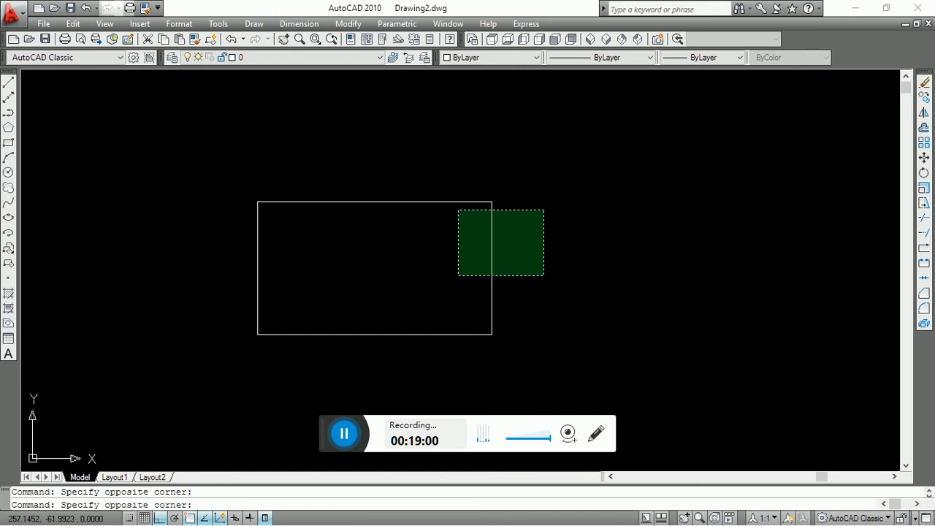
left_click(457, 275)
scroll(531, 287, "up", 2)
middle_click_drag(531, 288, 383, 351)
scroll(372, 284, "up", 2)
scroll(371, 284, "up", 2)
left_click(357, 192)
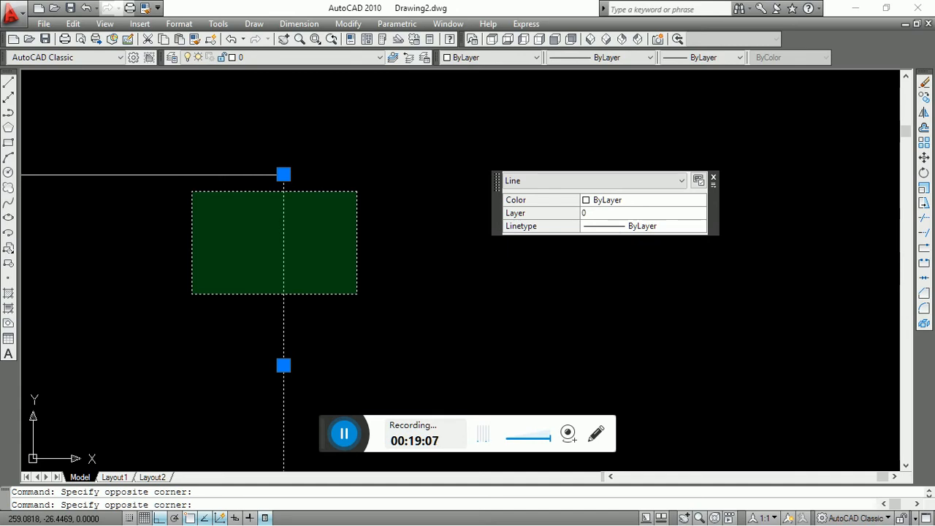
left_click(192, 294)
scroll(398, 193, "down", 4)
scroll(416, 246, "up", 2)
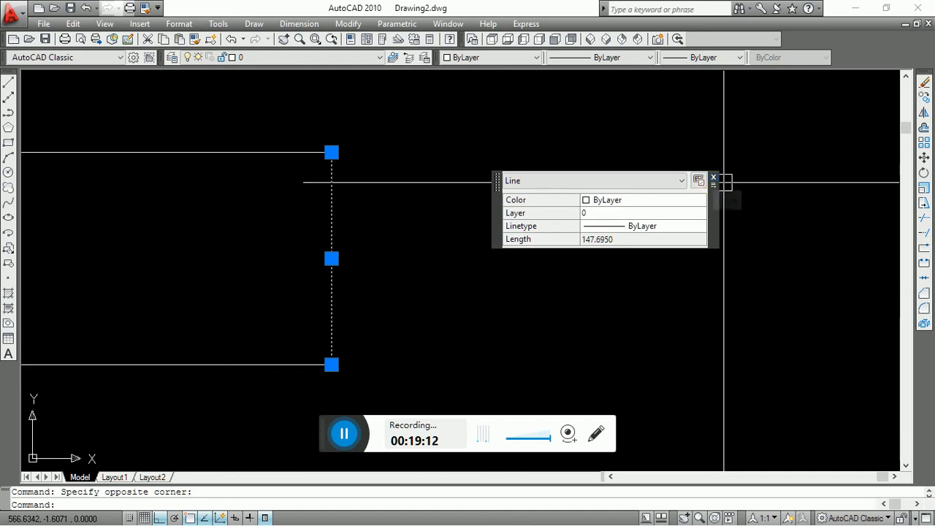
left_click(714, 181)
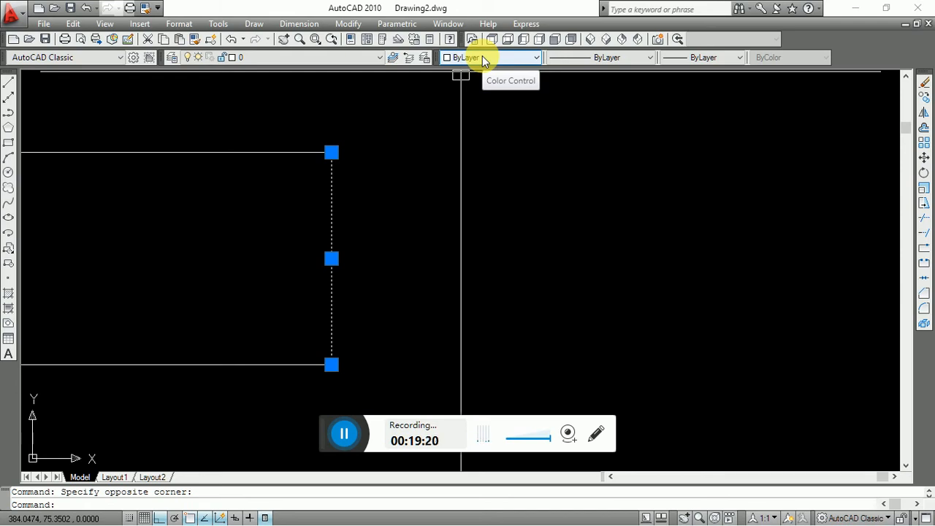
- Try the colours Blue, Red and Magenta in turn on the selected right edge of the rectangle
left_click(483, 58)
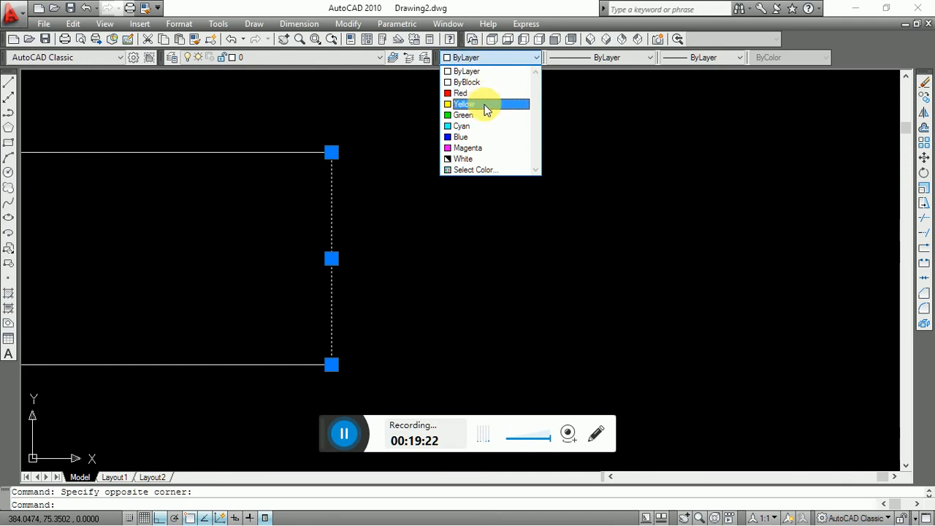
left_click(491, 136)
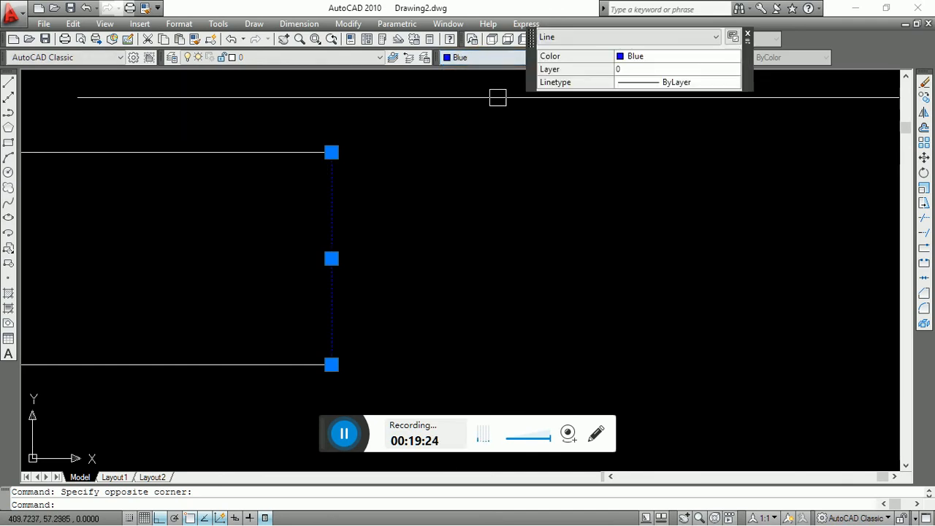
left_click(481, 58)
left_click(481, 95)
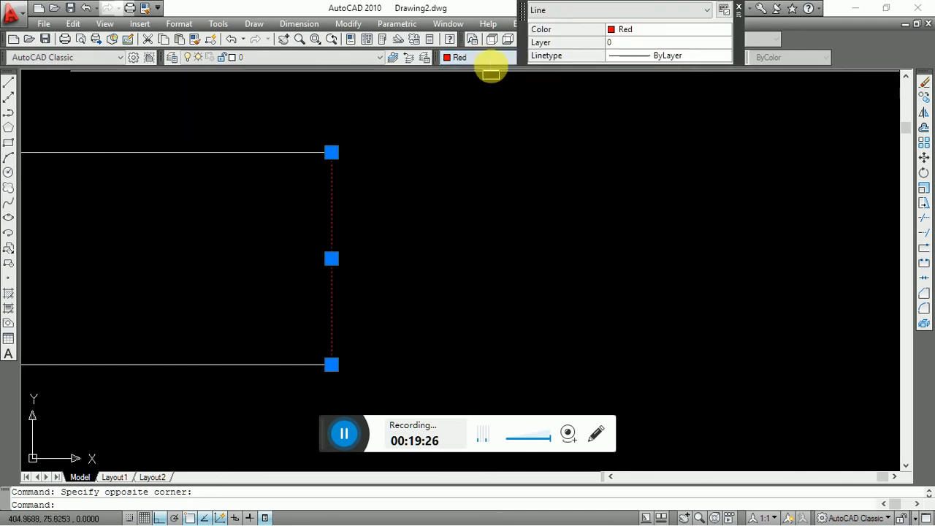
left_click(482, 58)
left_click(475, 147)
key("Escape")
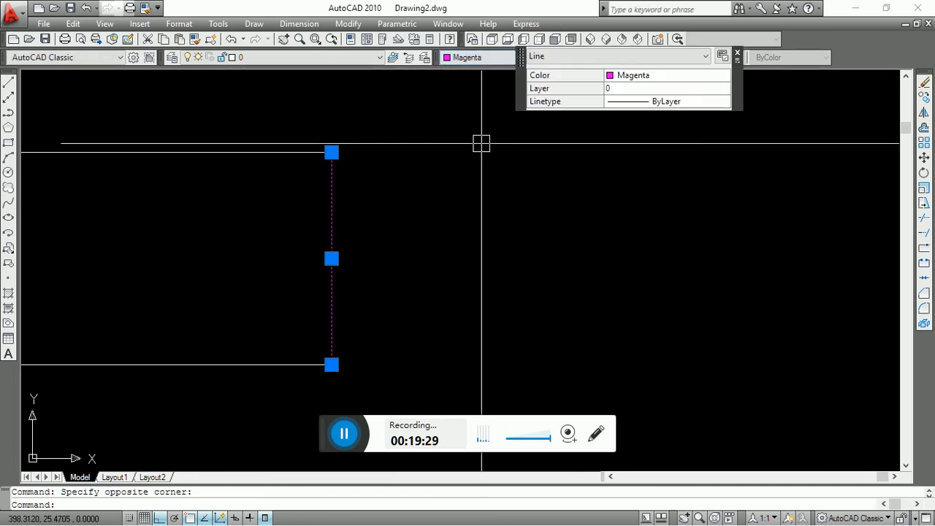
- Choose index colour 174 for the rectangle's right edge from the full colour palette and clear the selection
left_click(478, 57)
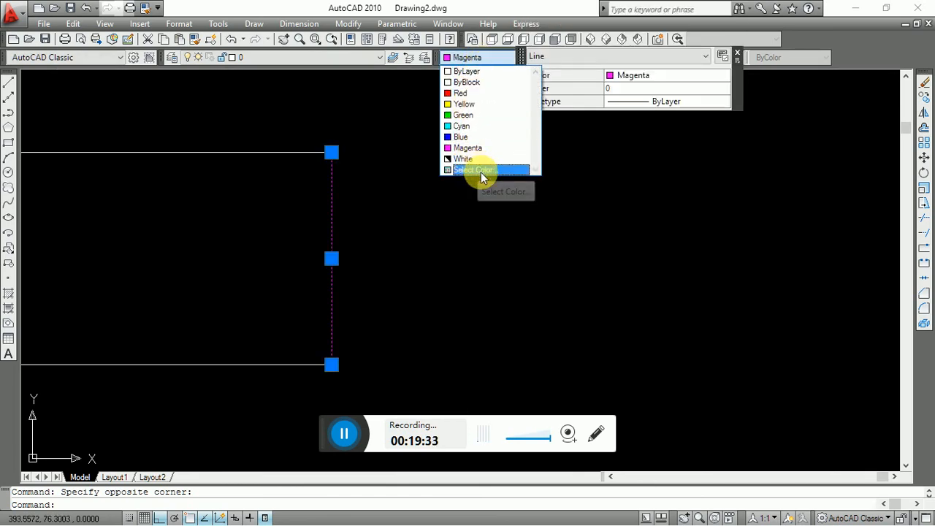
left_click(483, 174)
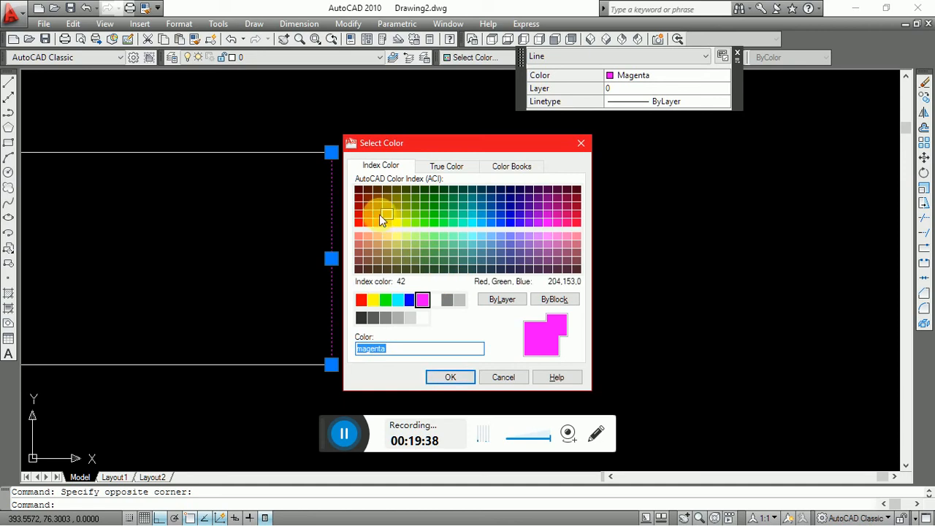
left_click(547, 213)
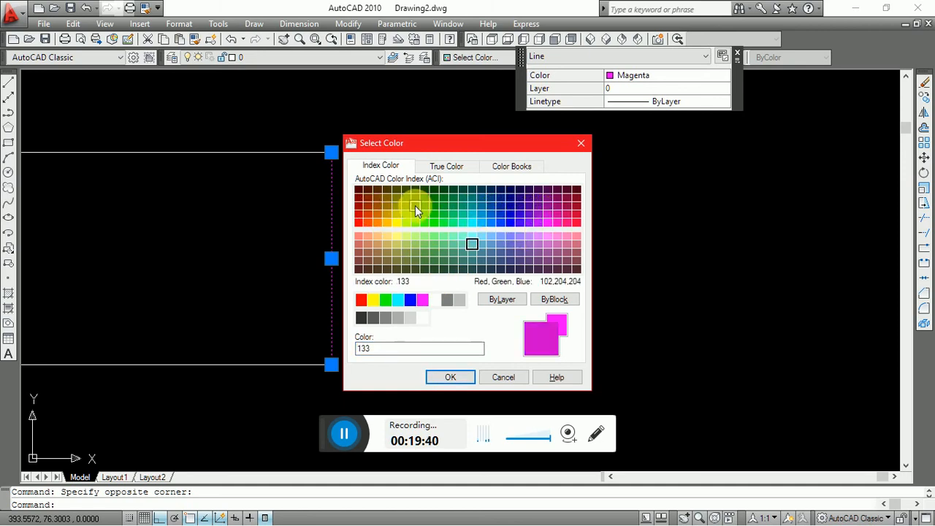
left_click(510, 206)
left_click(450, 168)
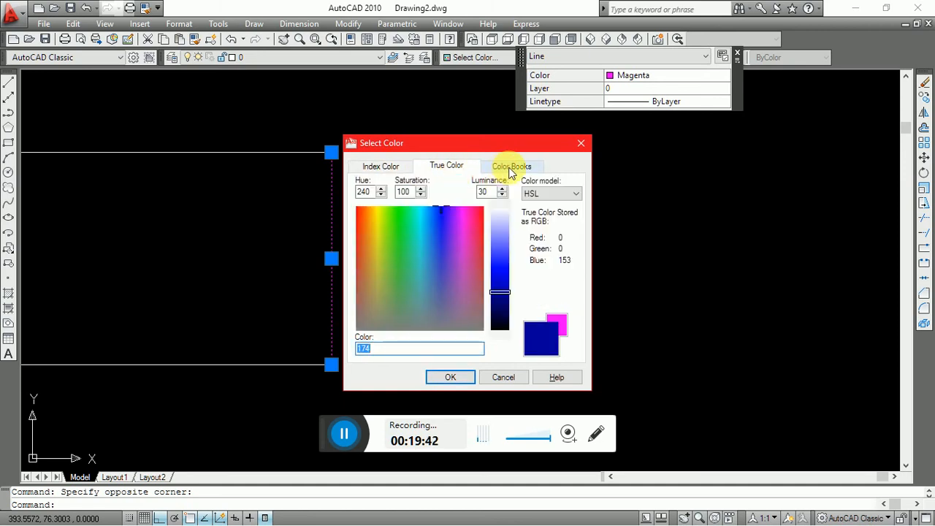
left_click(510, 167)
left_click(380, 166)
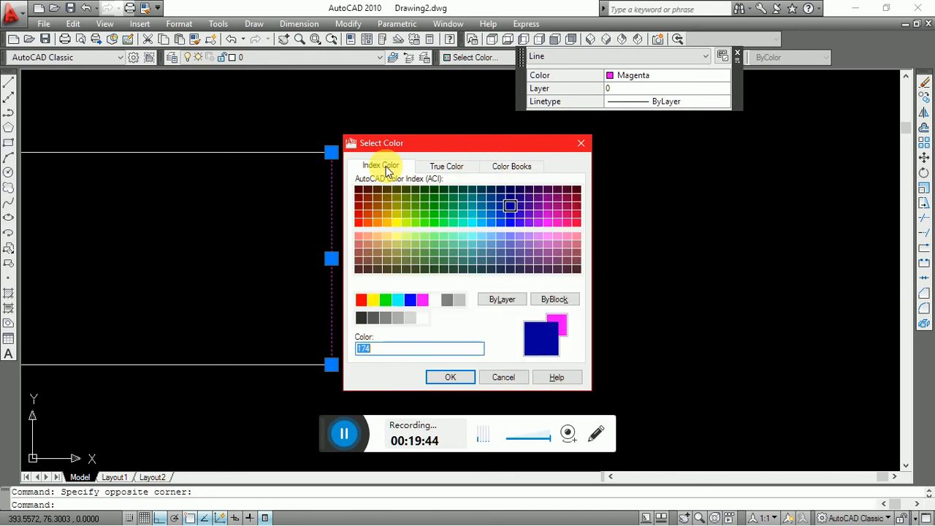
left_click(447, 380)
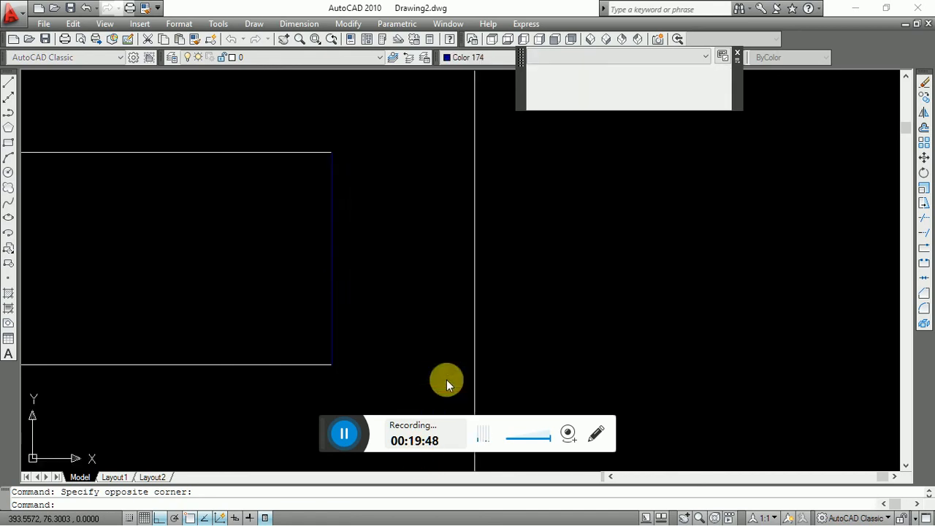
left_click(433, 182)
left_click(396, 271)
key("Escape")
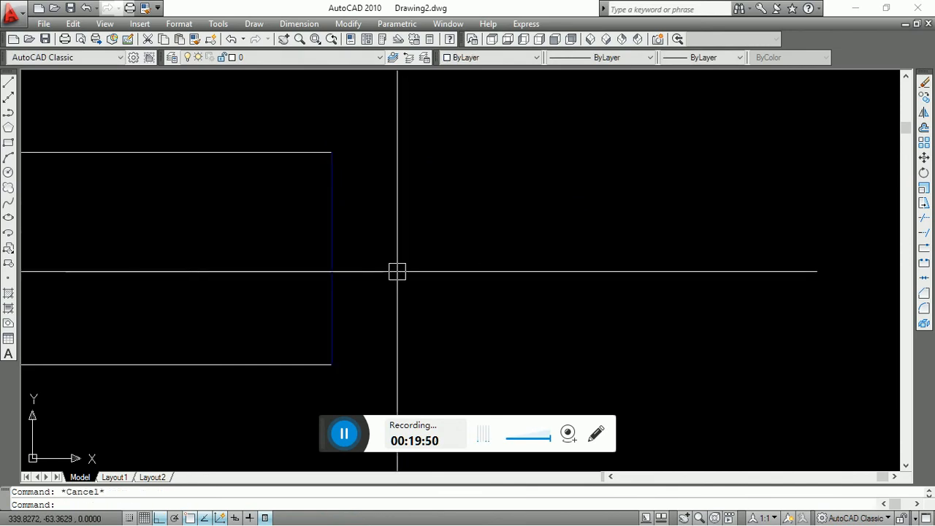
- Reselect the rectangle's right edge, set its colour to Magenta and clear the selection
scroll(396, 271, "up", 2)
left_click(454, 188)
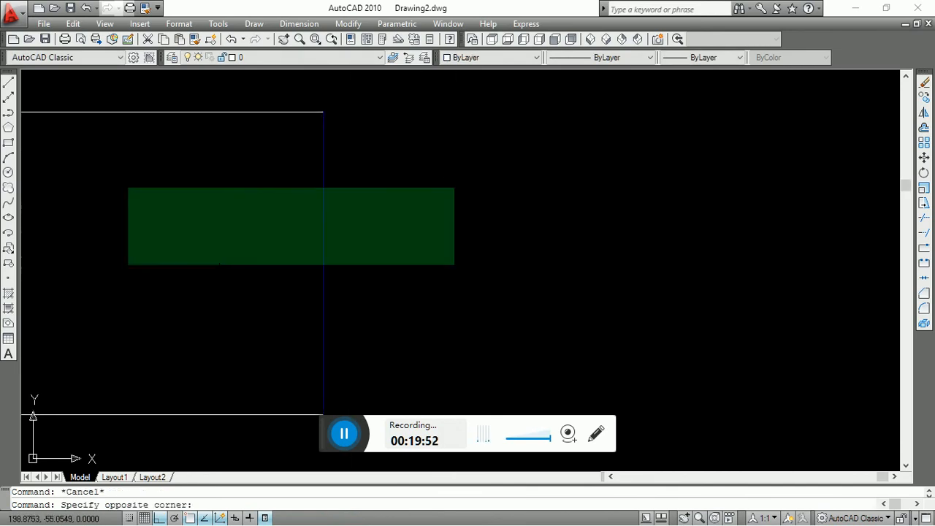
left_click(285, 271)
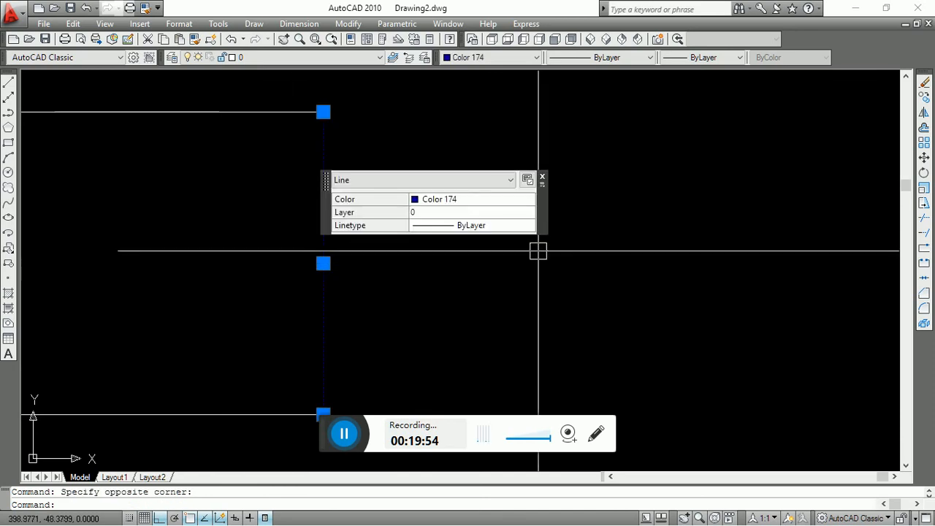
left_click(464, 57)
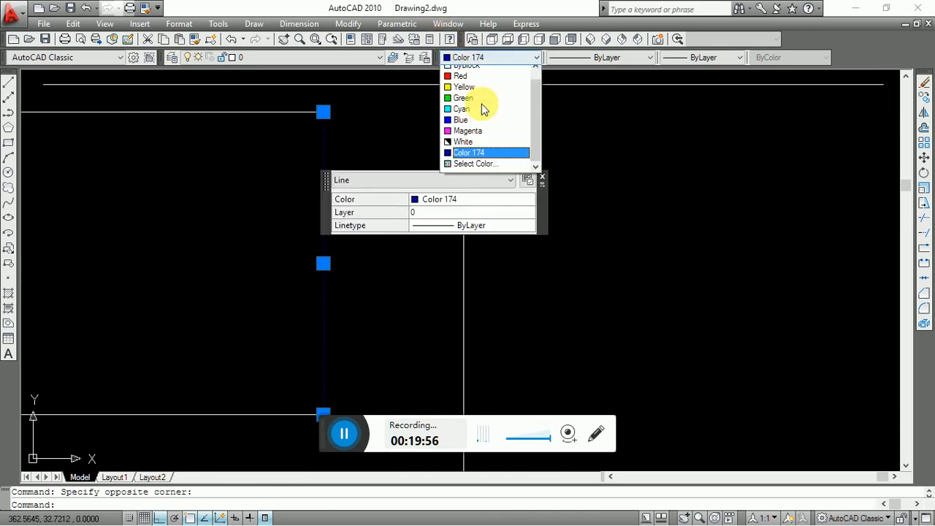
left_click(498, 137)
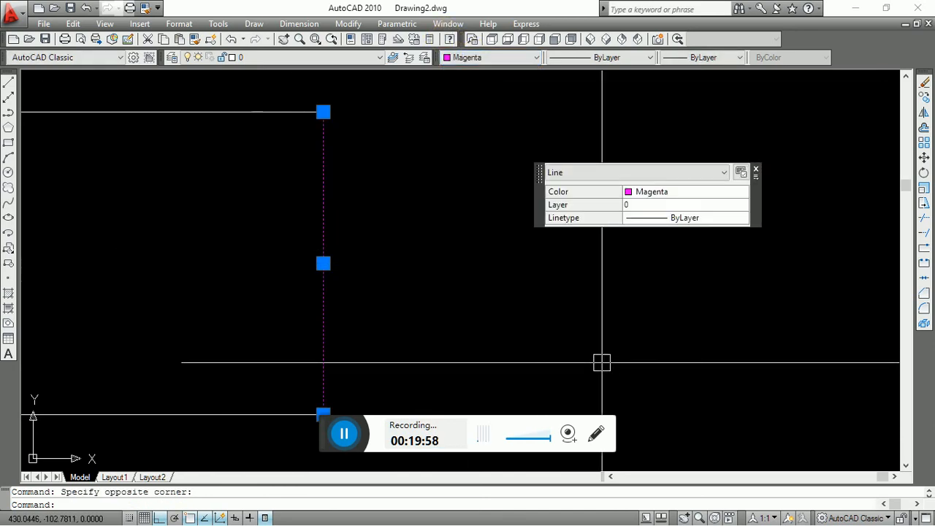
key("Escape")
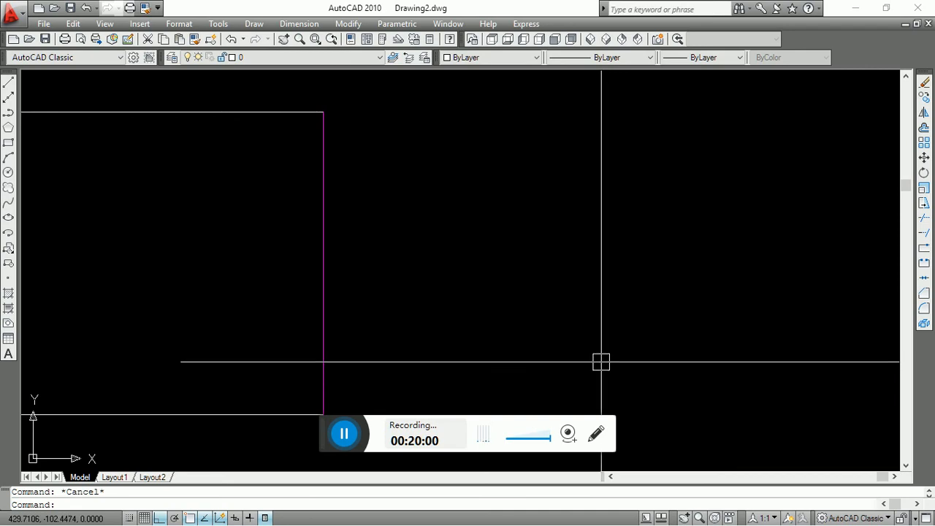
- Add multiline text "1245646nuhibgi" in a box about 140 by 37 units, starting at the rectangle's upper-left corner
scroll(462, 274, "down", 3)
scroll(275, 295, "up", 1)
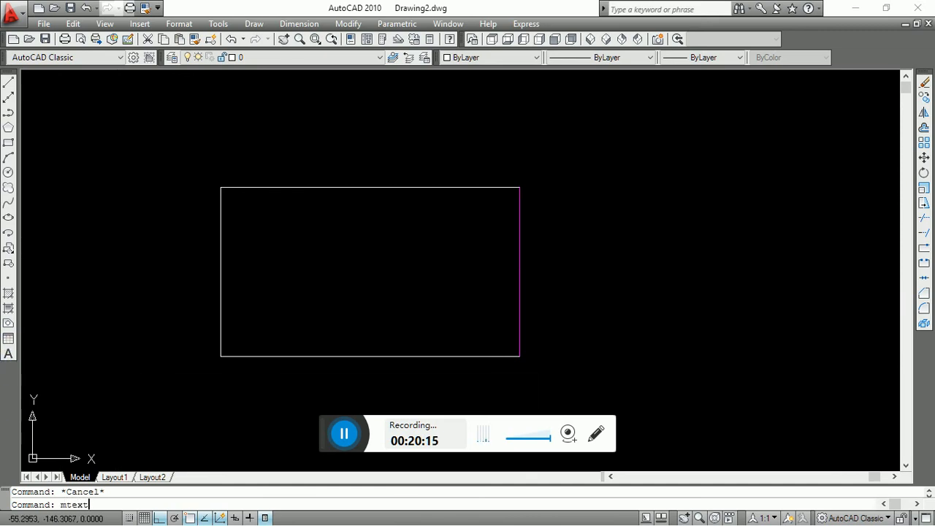
key("Return")
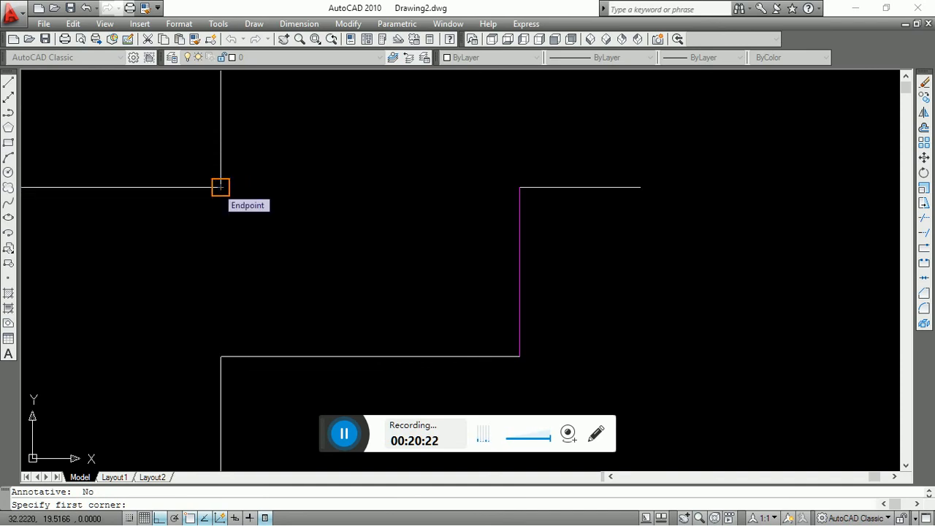
left_click(220, 187)
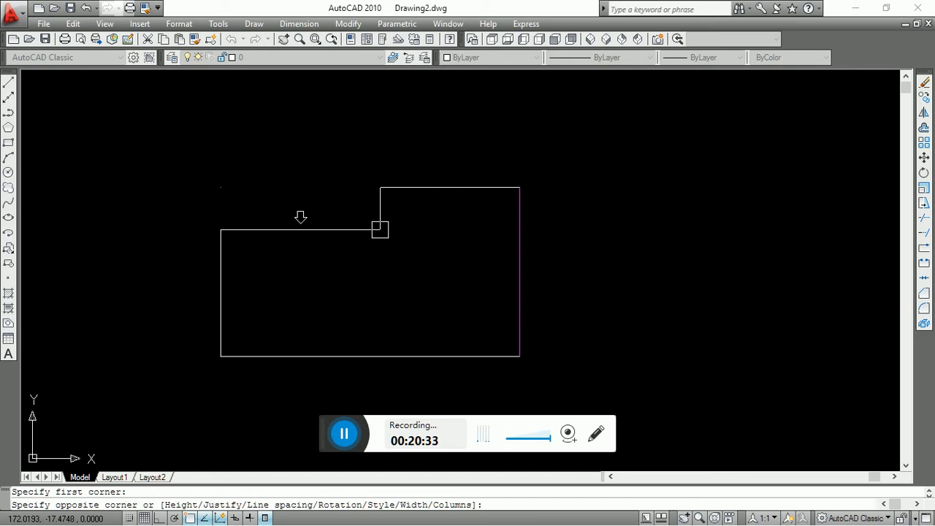
left_click(380, 230)
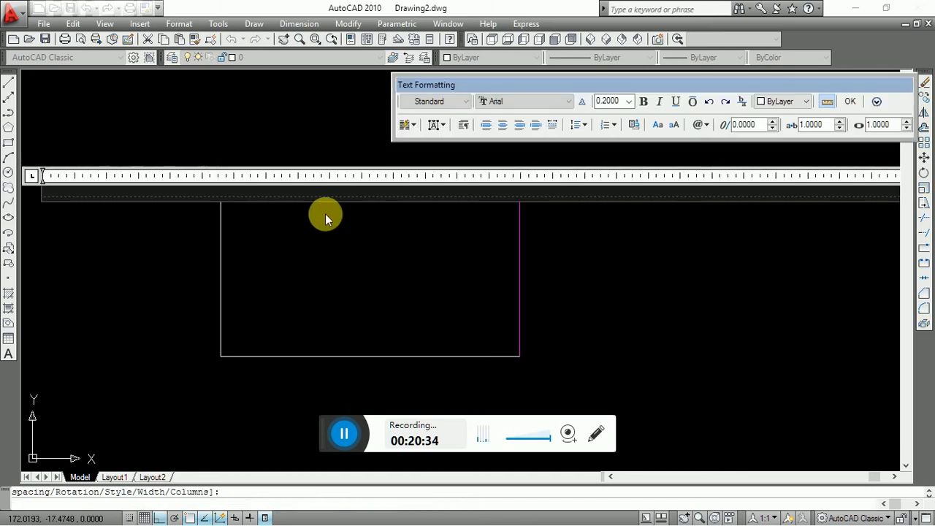
type("1245")
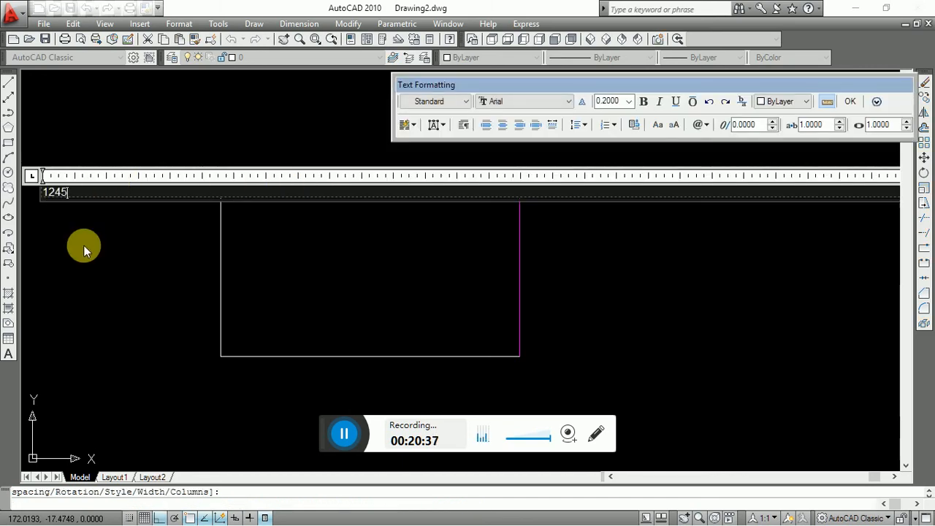
type("646nuhibgi")
key("Return")
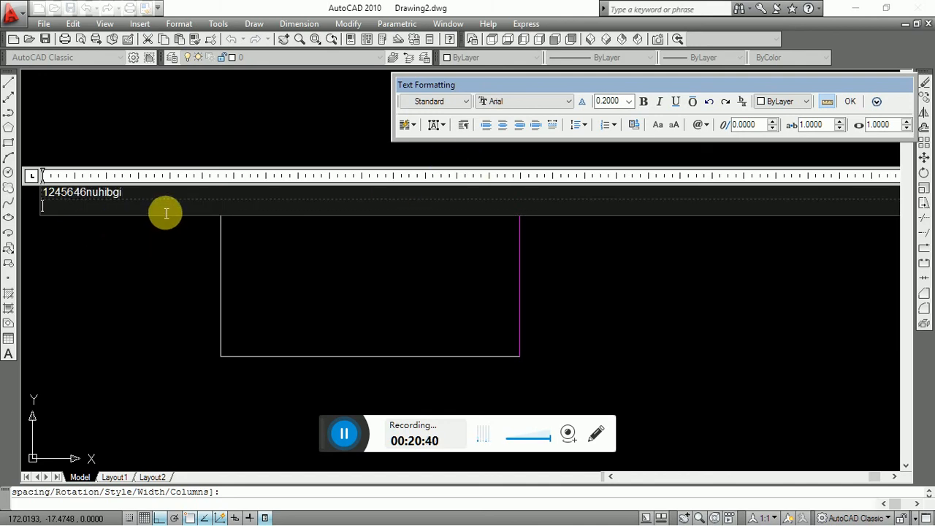
left_click(851, 102)
- Finish the multiline text, select it at the rectangle's upper-left corner, and briefly open and close it for editing
scroll(197, 177, "up", 4)
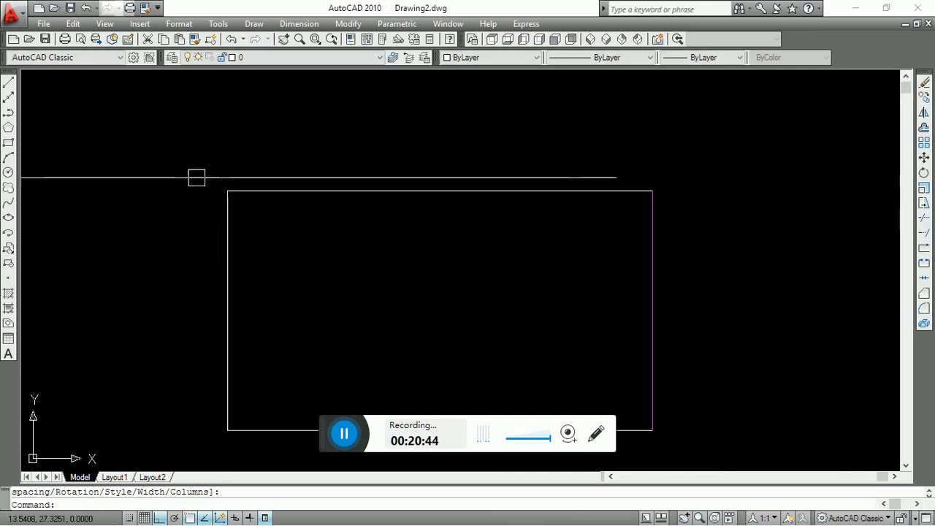
scroll(307, 289, "down", 3)
scroll(315, 292, "up", 5)
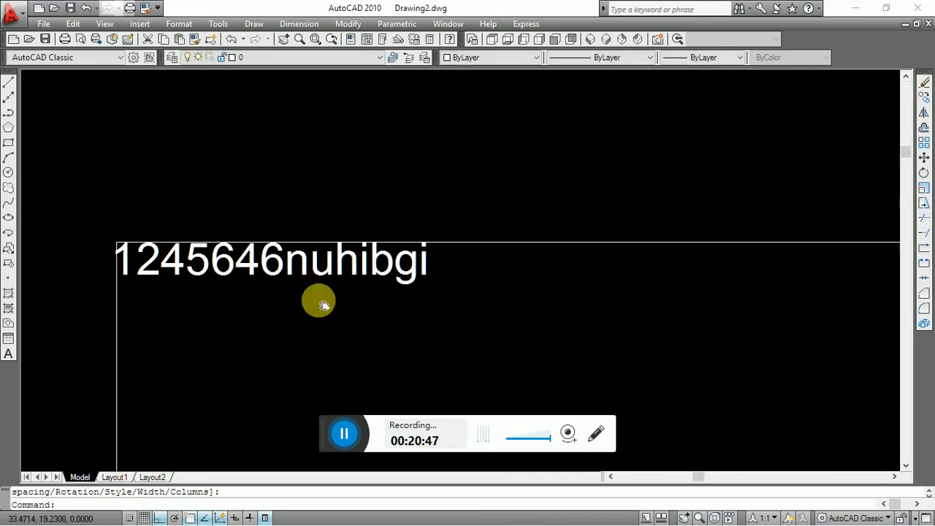
scroll(289, 281, "up", 3)
left_click(219, 217)
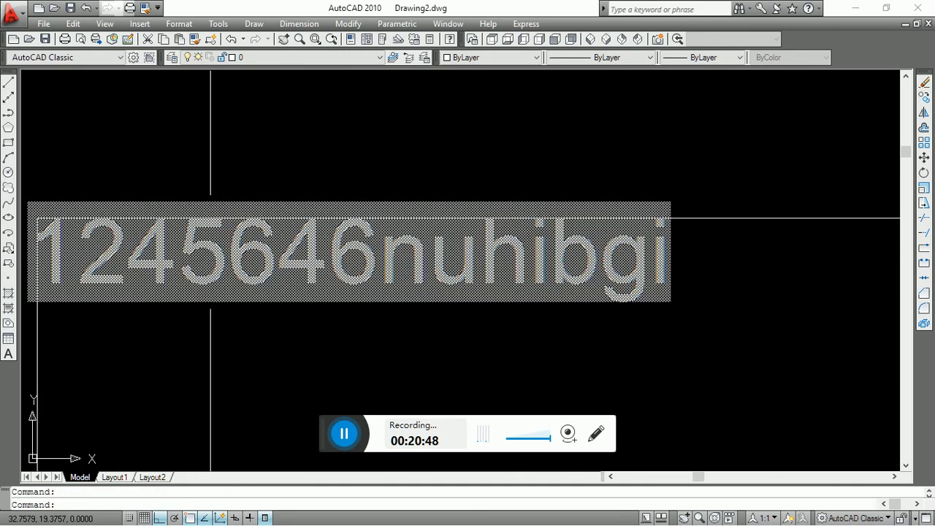
scroll(196, 179, "down", 4)
scroll(162, 202, "up", 3)
left_click(176, 222)
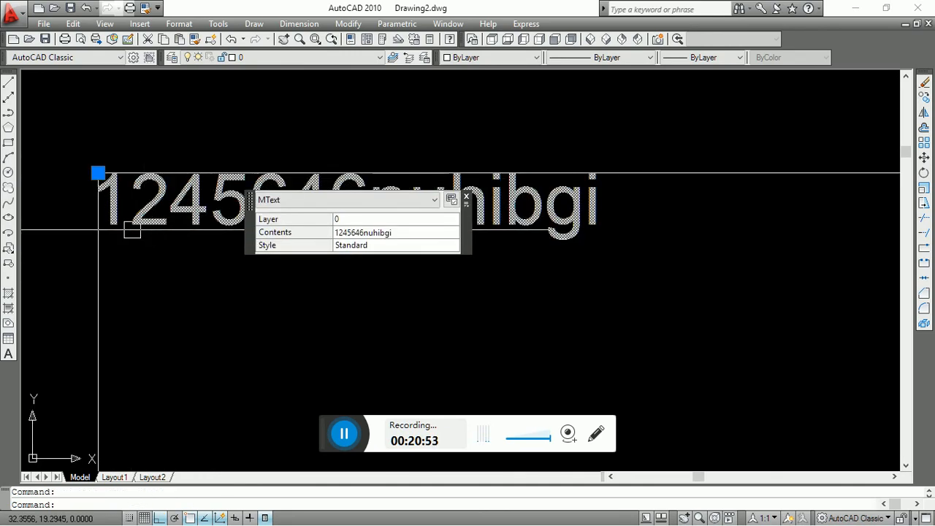
double_click(341, 225)
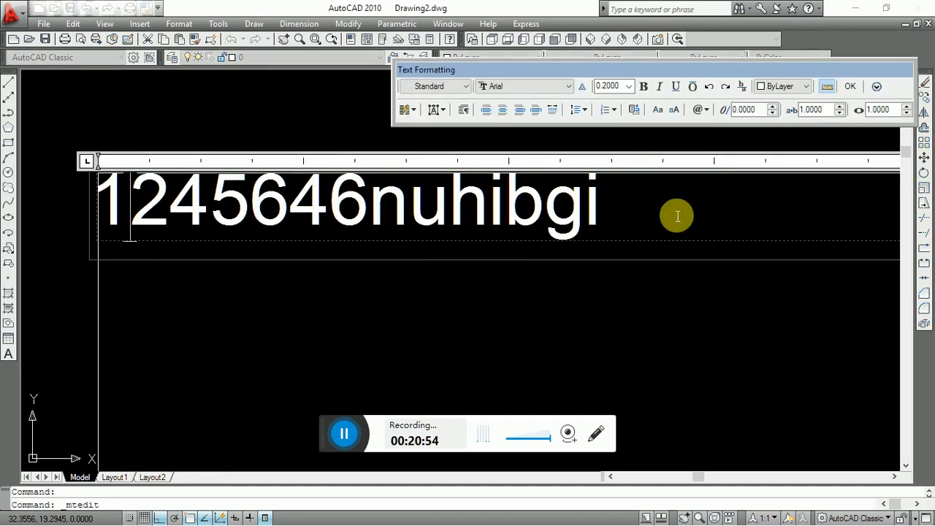
left_click(323, 323)
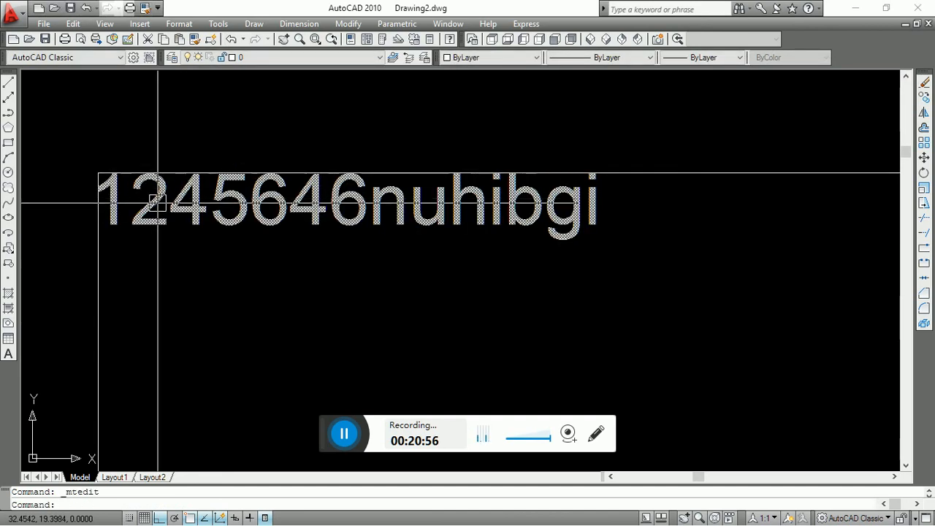
- Reopen the text "1245646nuhibgi" for editing and practise highlighting its characters and placing the text cursor
double_click(157, 203)
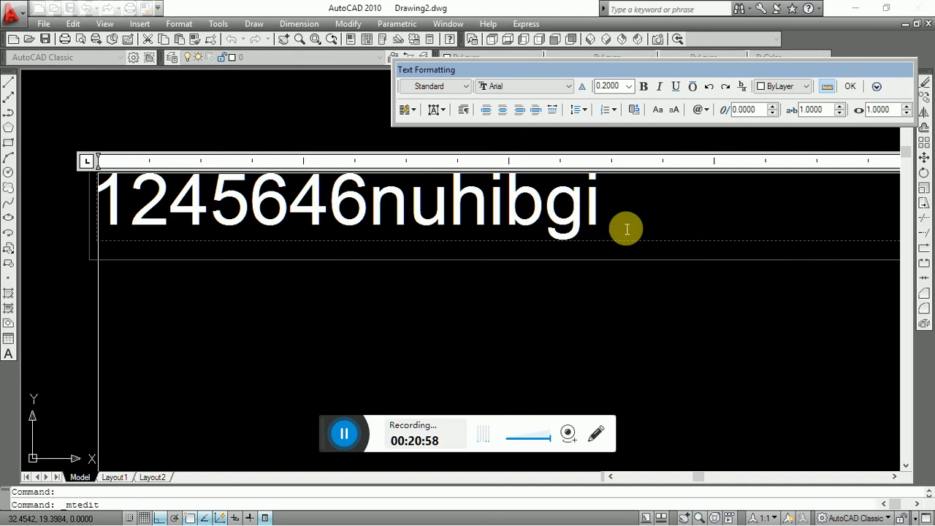
left_click_drag(694, 217, 104, 211)
left_click_drag(745, 189, 83, 222)
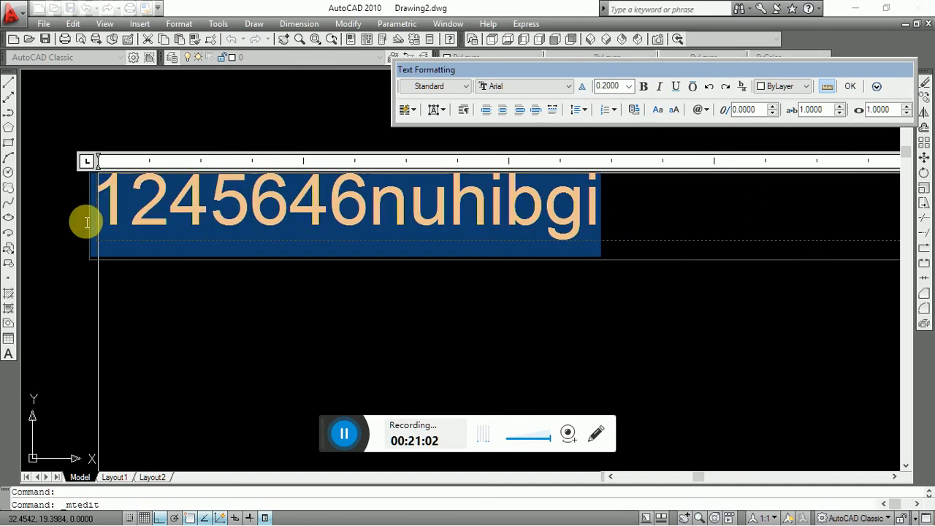
left_click(432, 213)
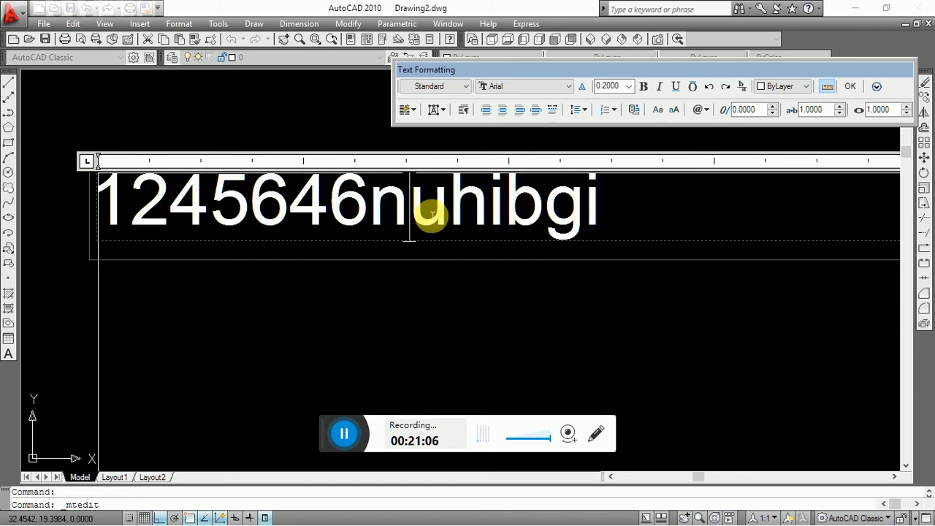
double_click(427, 211)
left_click(448, 219)
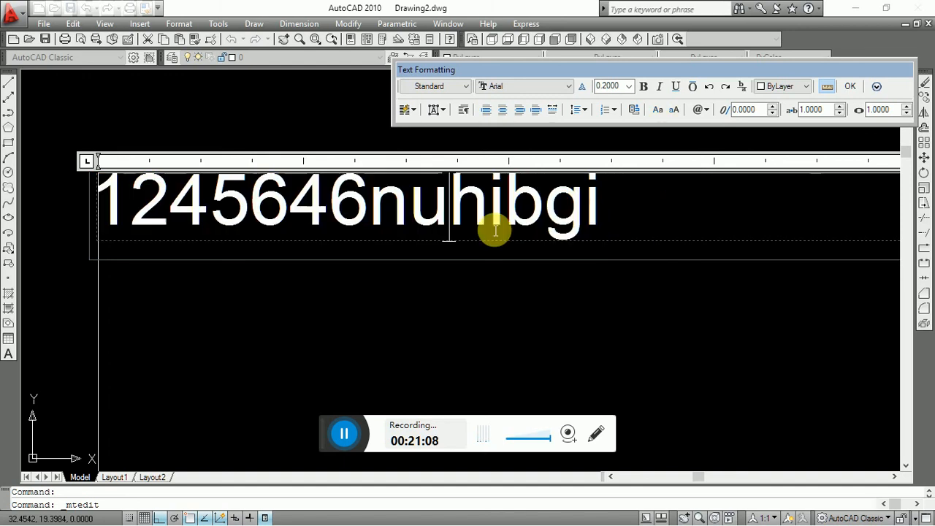
left_click(703, 218)
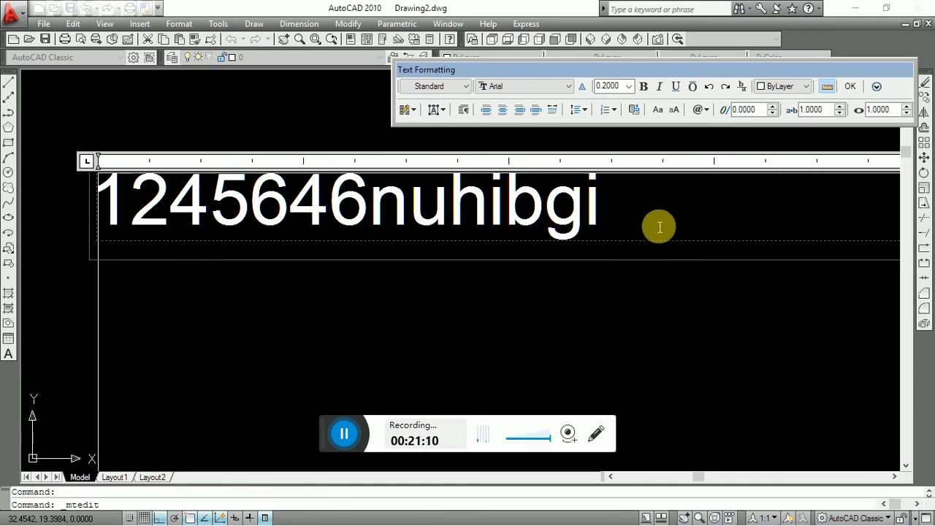
- Highlight the whole text, try a text height of 1 and set the height to 5
left_click_drag(653, 215, 26, 211)
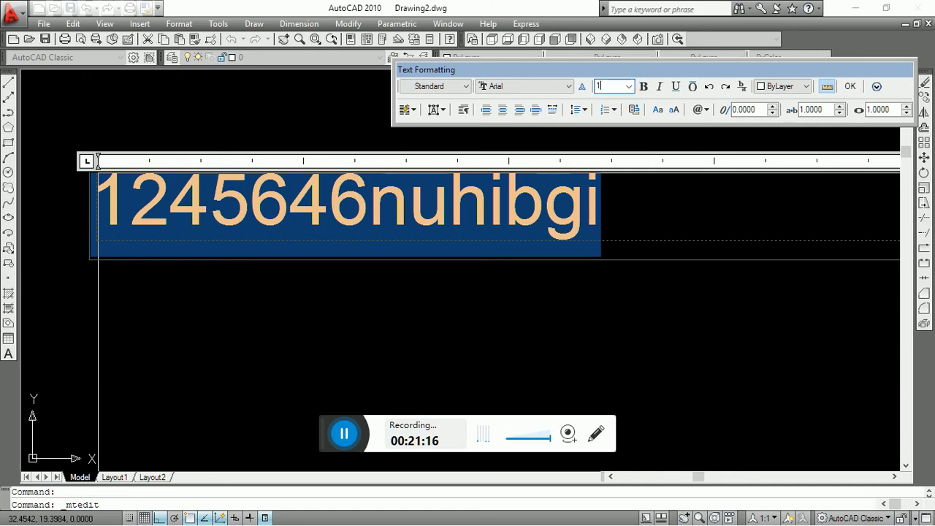
type("1")
key("Return")
scroll(404, 303, "down", 8)
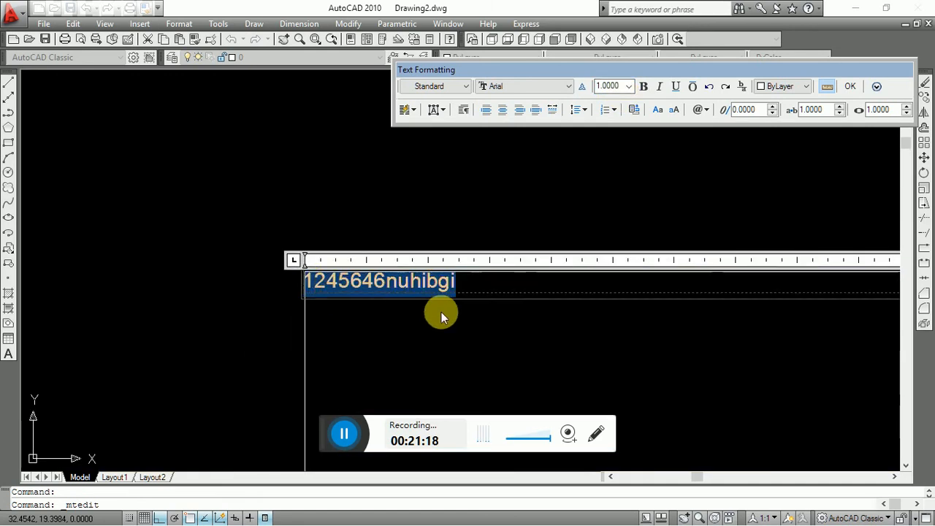
scroll(505, 304, "down", 4)
scroll(497, 268, "up", 4)
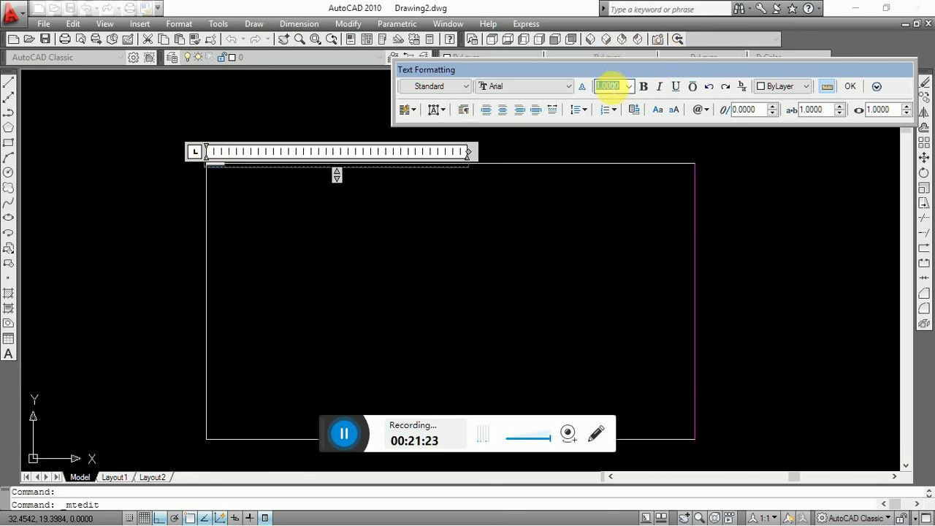
key("Return")
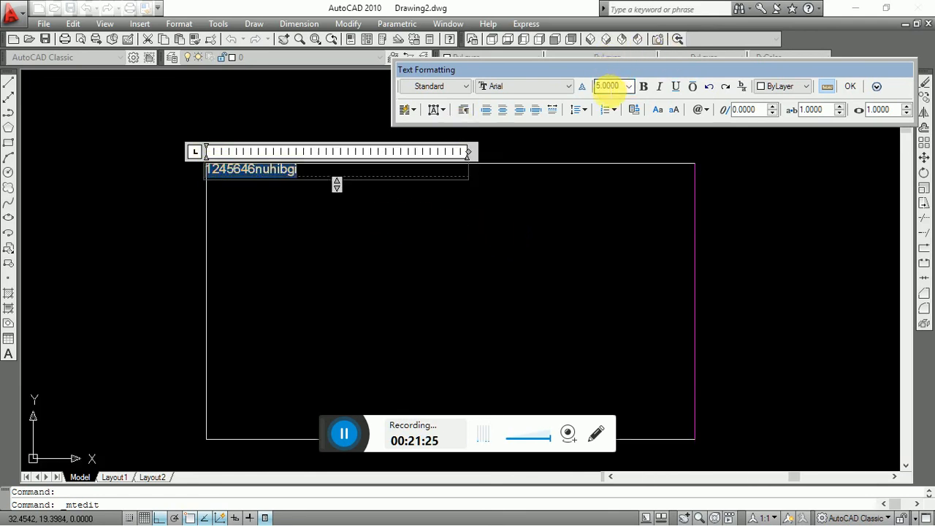
- Try the fonts Swis721 BlkOul BT and Tw Cen MT Condensed on the highlighted text
left_click(544, 87)
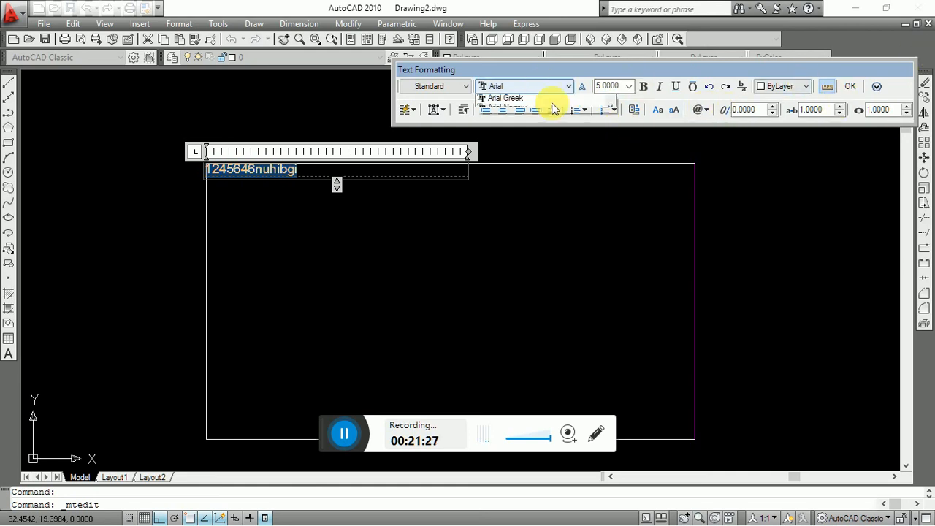
scroll(541, 139, "down", 20)
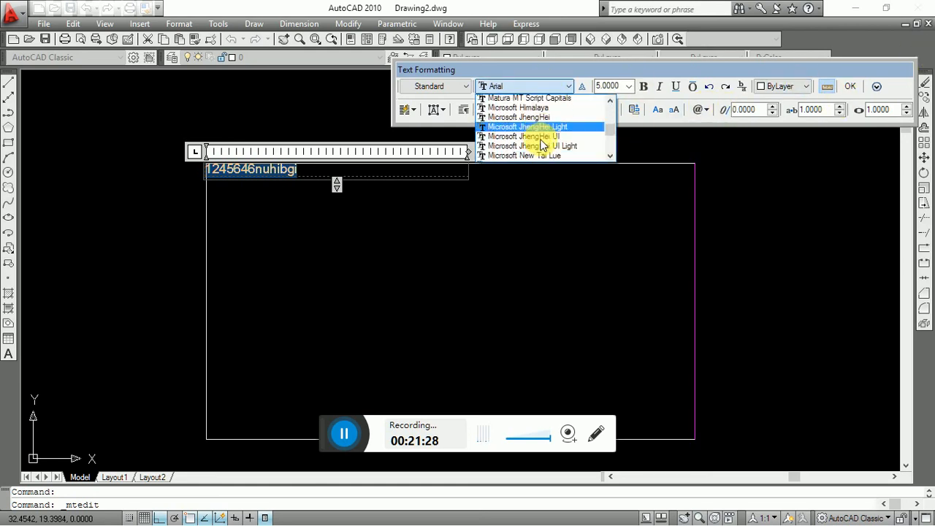
scroll(541, 142, "down", 10)
left_click(534, 138)
left_click(509, 86)
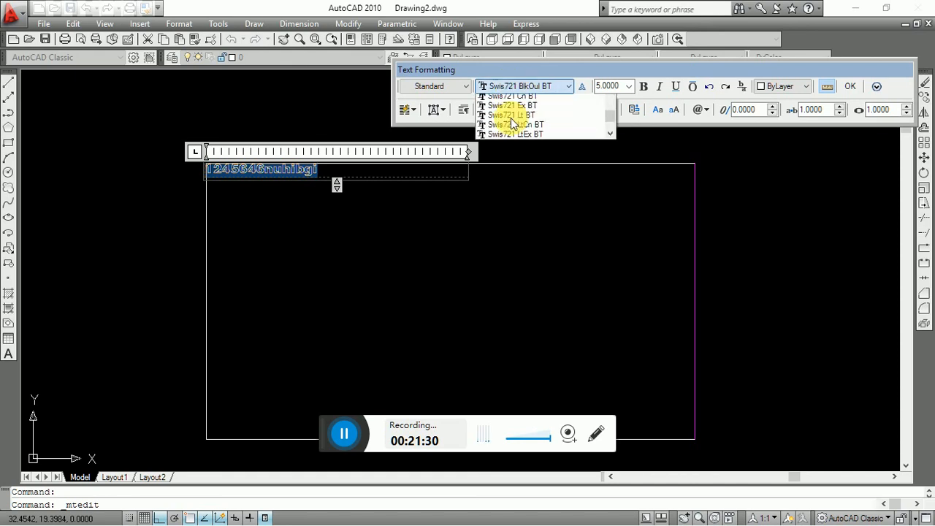
scroll(515, 131, "down", 6)
left_click(519, 139)
- Step through the fonts beginning with R and set the highlighted text's font to romans
left_click(558, 88)
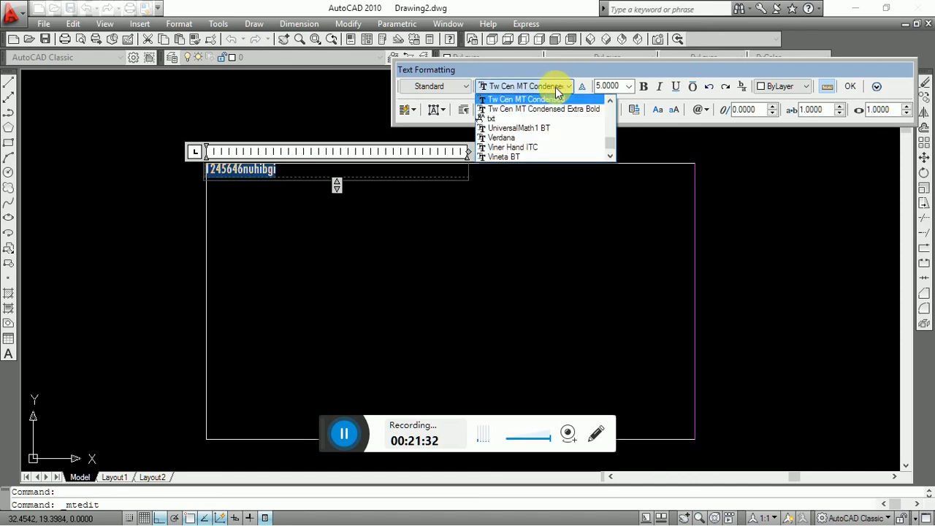
key("r")
key("r")
key("r")
key("r")
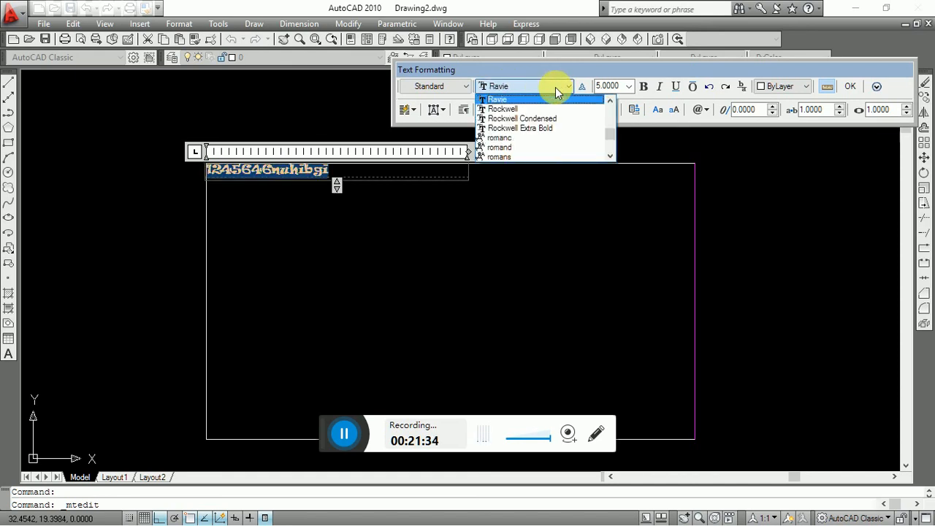
key("r")
key("r")
key("r")
key("r")
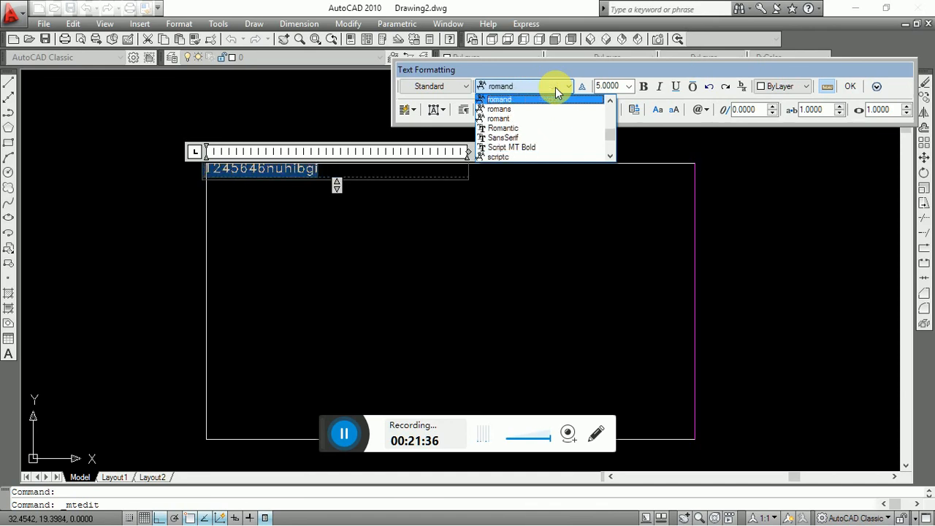
left_click(555, 87)
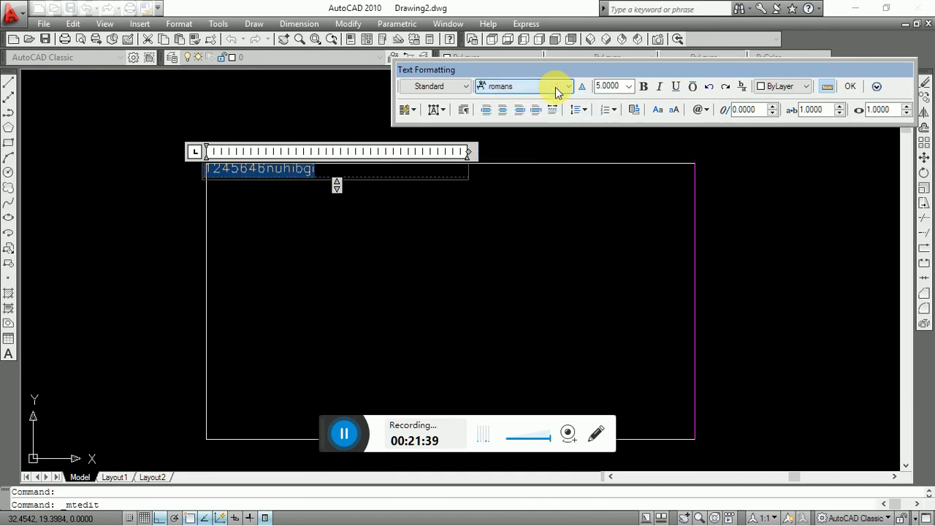
- Examine the available text styles and fonts, keeping the Standard style and the romans font
left_click(439, 88)
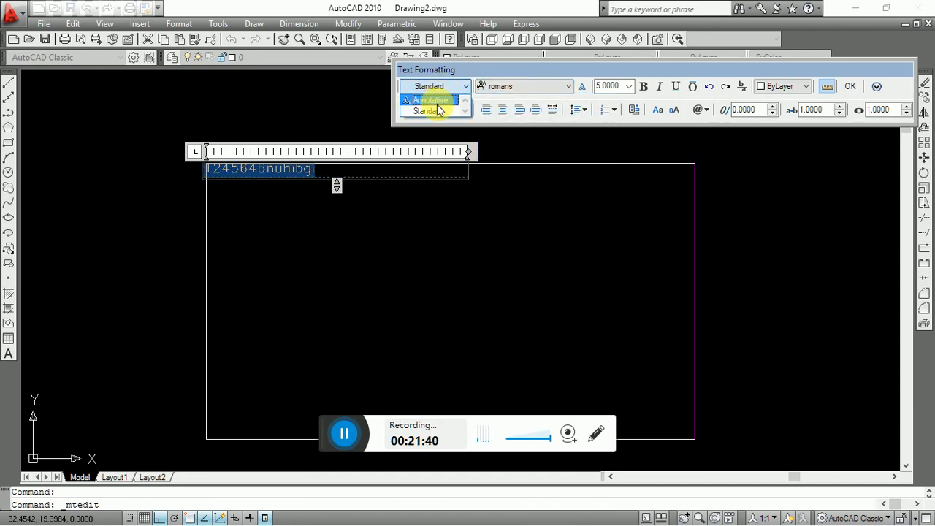
left_click(443, 86)
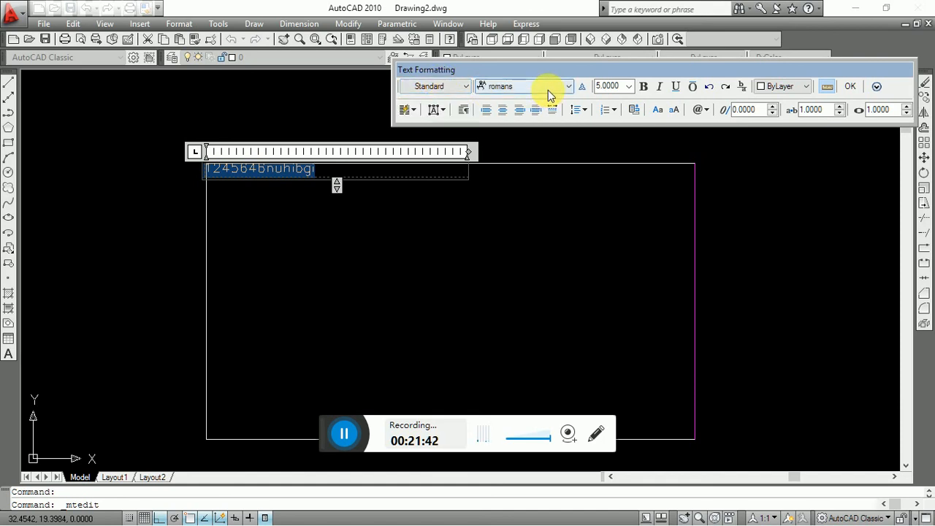
left_click(457, 87)
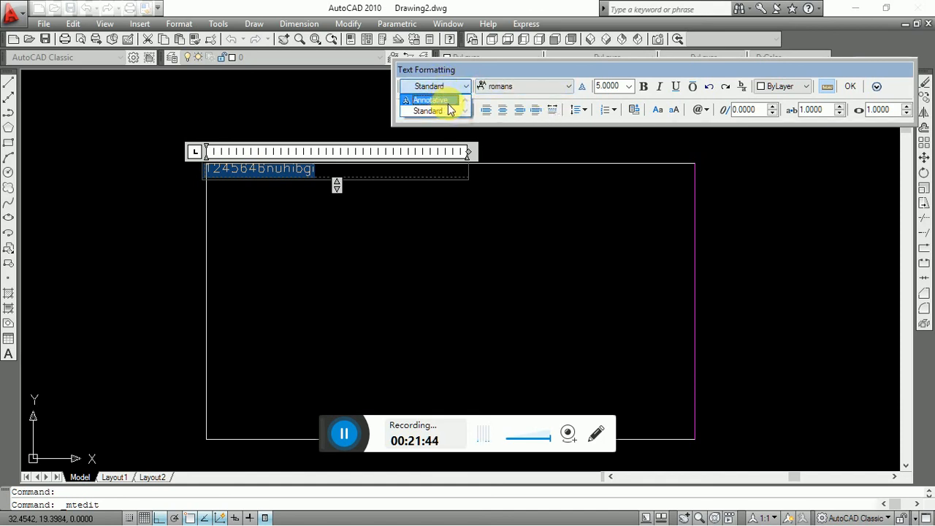
left_click(527, 86)
left_click(527, 87)
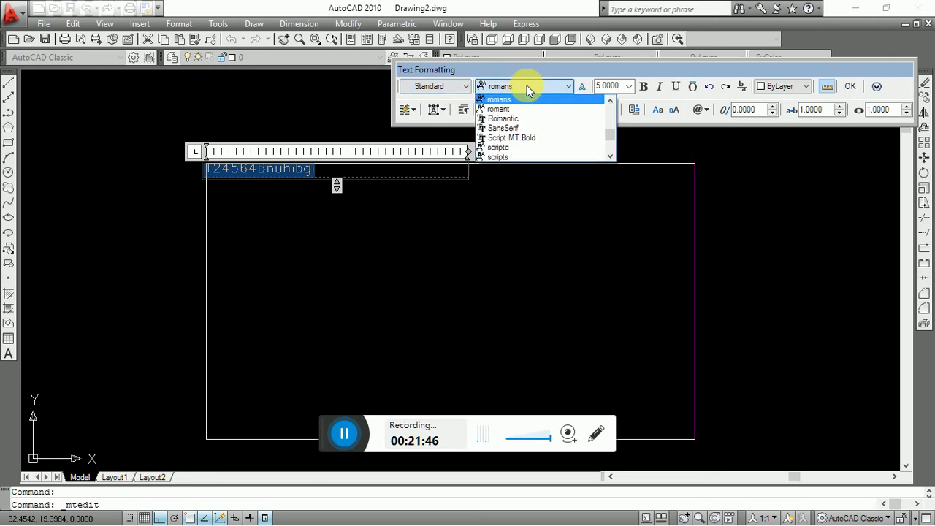
left_click(539, 100)
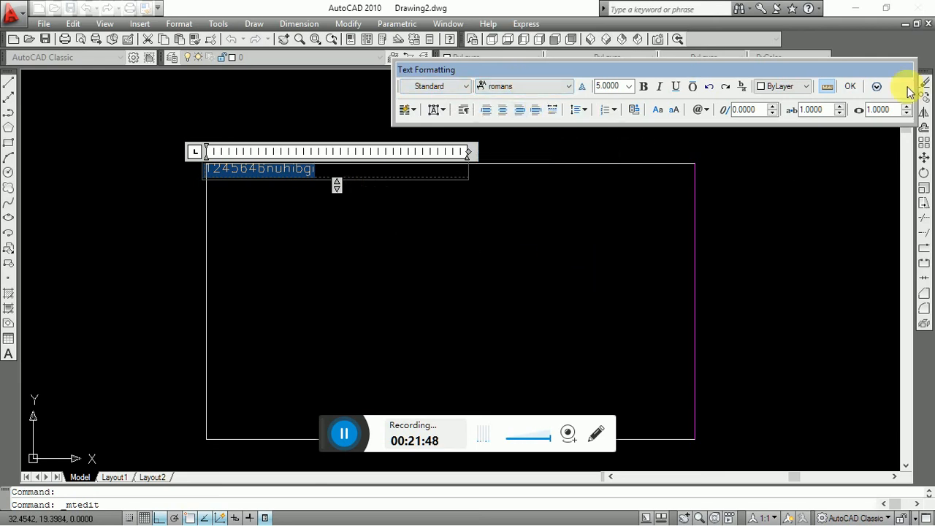
- Colour the highlighted text Red and set its tracking to 0.8
left_click(767, 88)
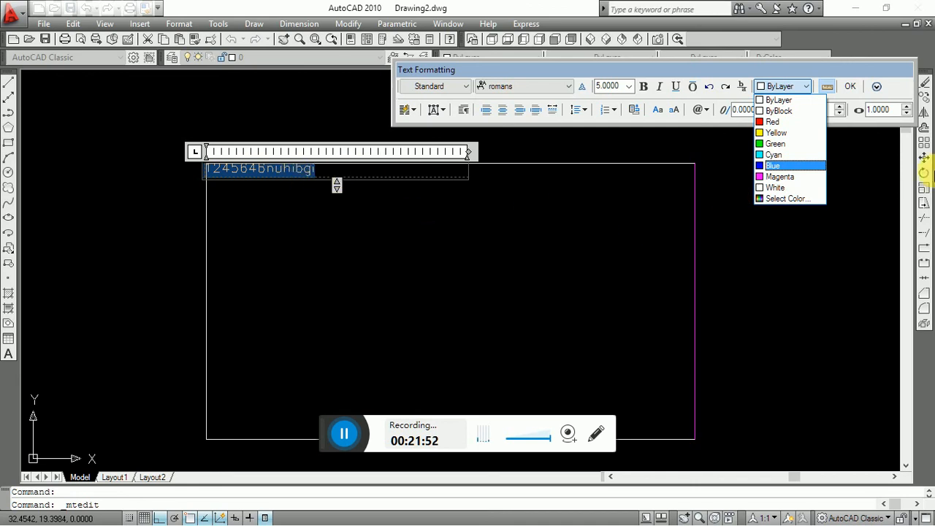
left_click(783, 122)
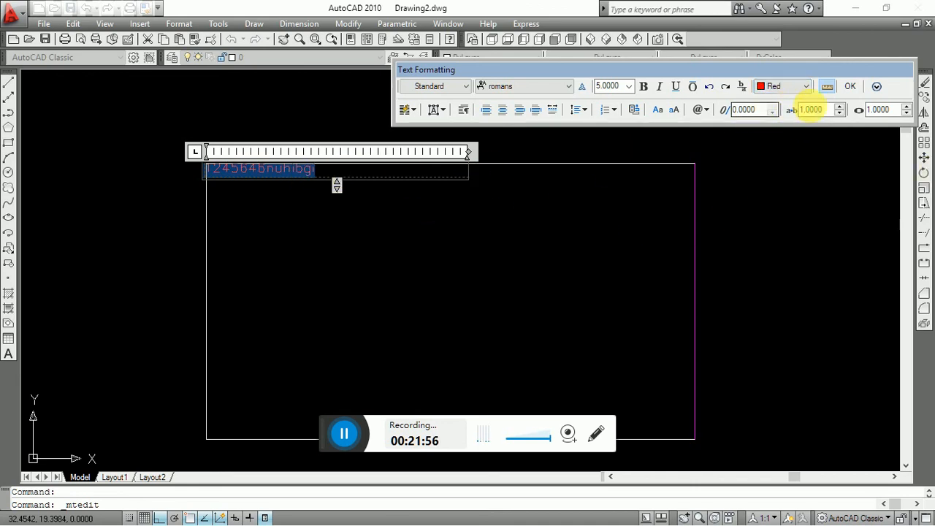
scroll(277, 183, "up", 5)
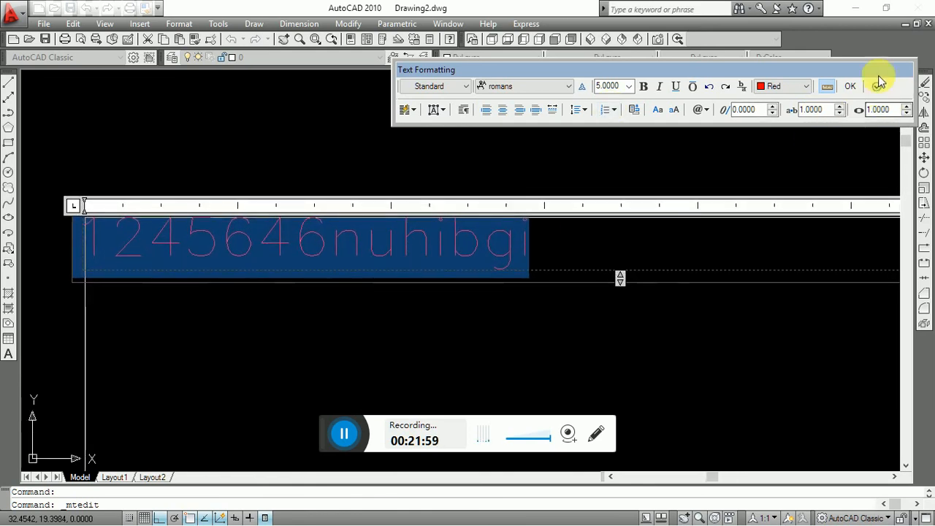
double_click(803, 110)
type("0.")
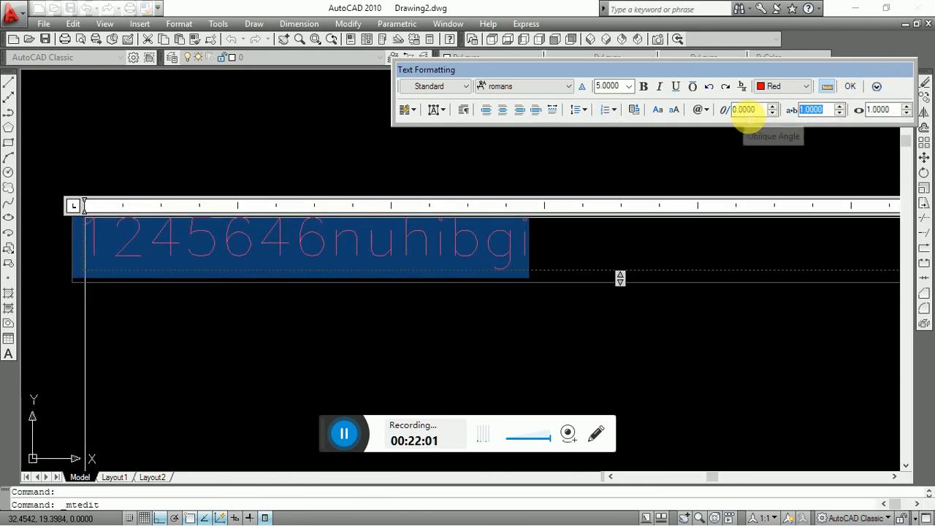
type("8")
key("Return")
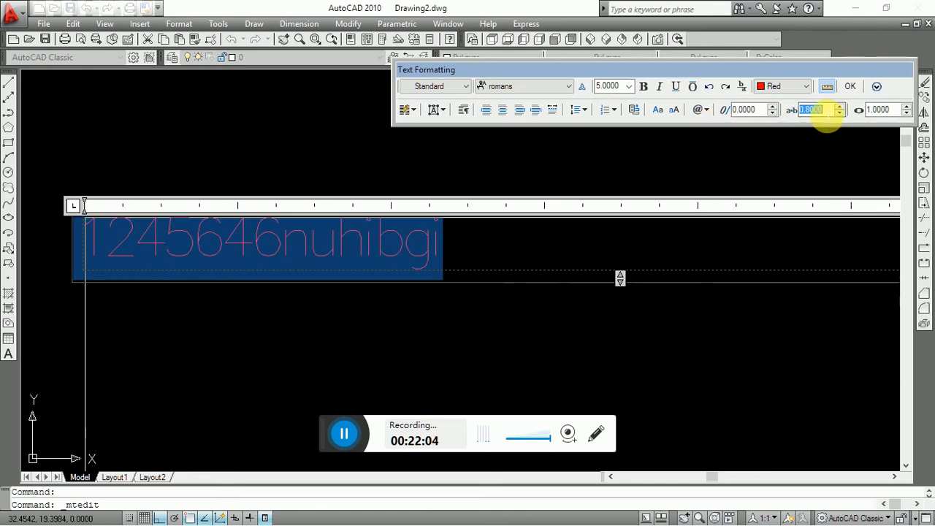
- Try a tracking value of 0.2 and set the highlighted text's tracking to 2
type("0.2")
key("Return")
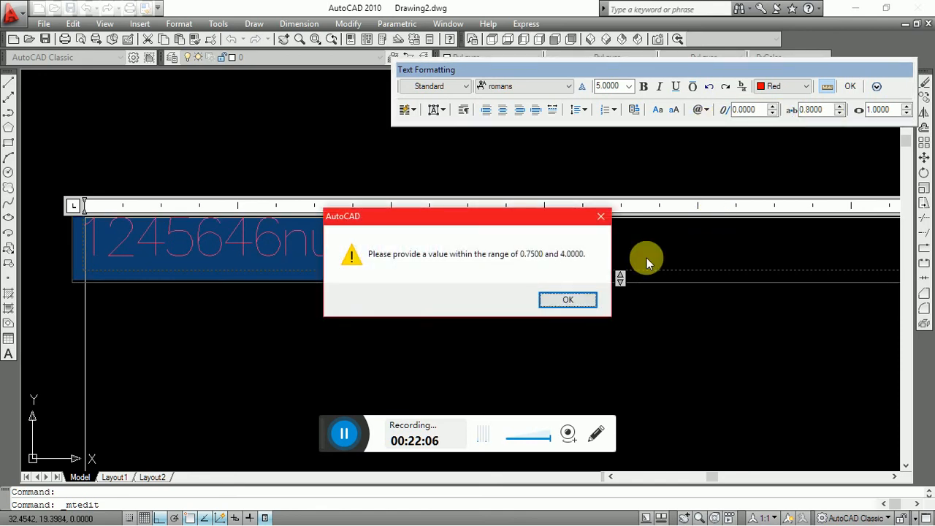
left_click(565, 299)
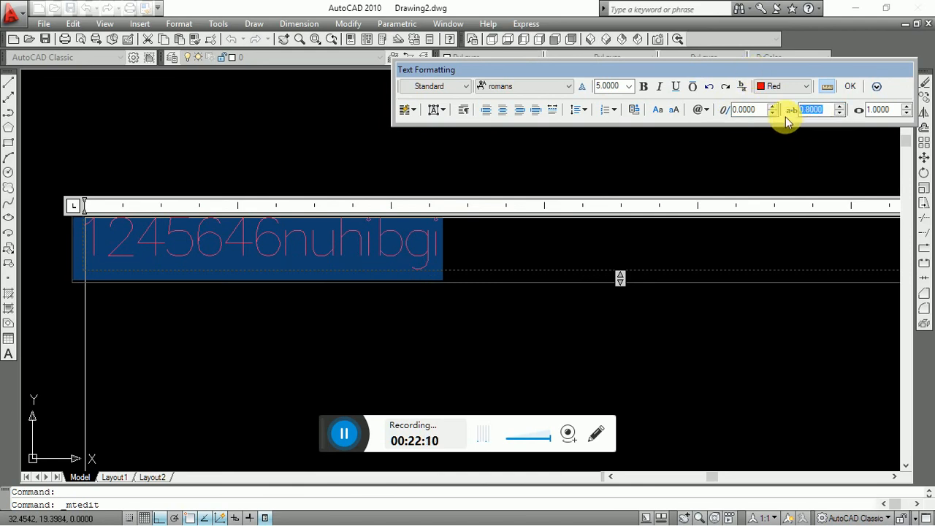
type("2")
key("Return")
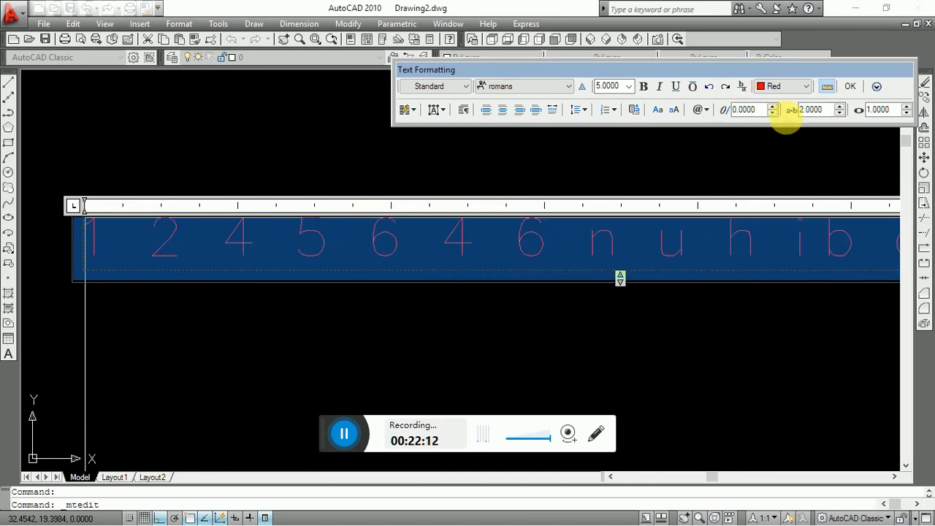
- Set the highlighted text's tracking back to 0.8 and finish editing the multiline text
scroll(587, 162, "down", 7)
scroll(694, 144, "up", 4)
scroll(323, 276, "up", 1)
middle_click_drag(323, 284, 614, 362)
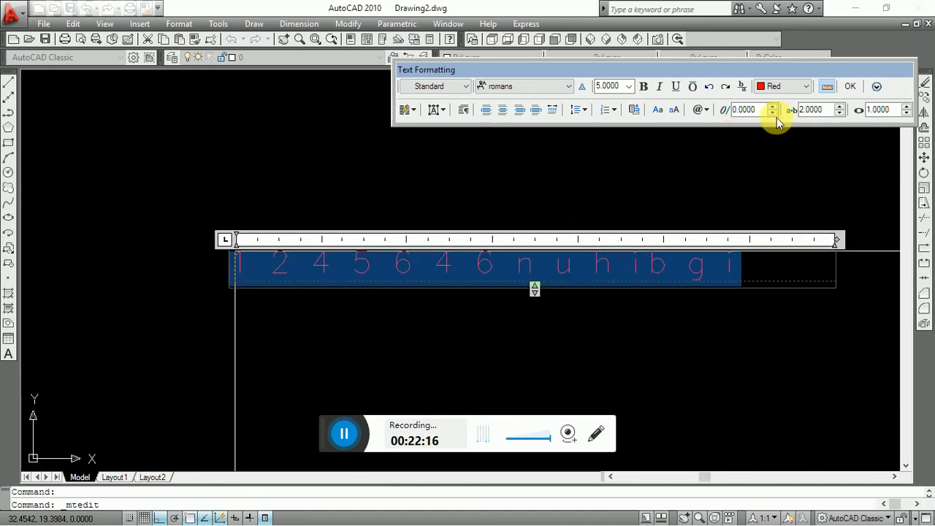
double_click(822, 111)
type("0")
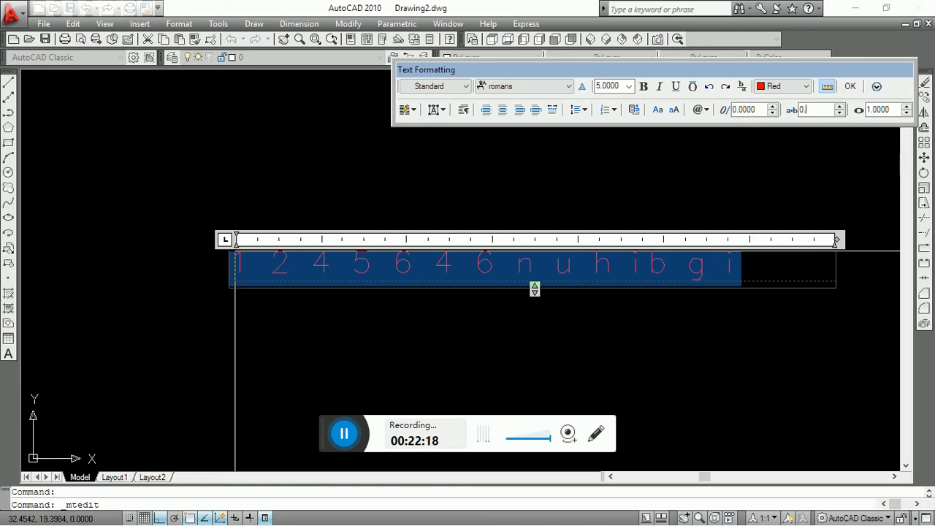
type(".8")
key("Return")
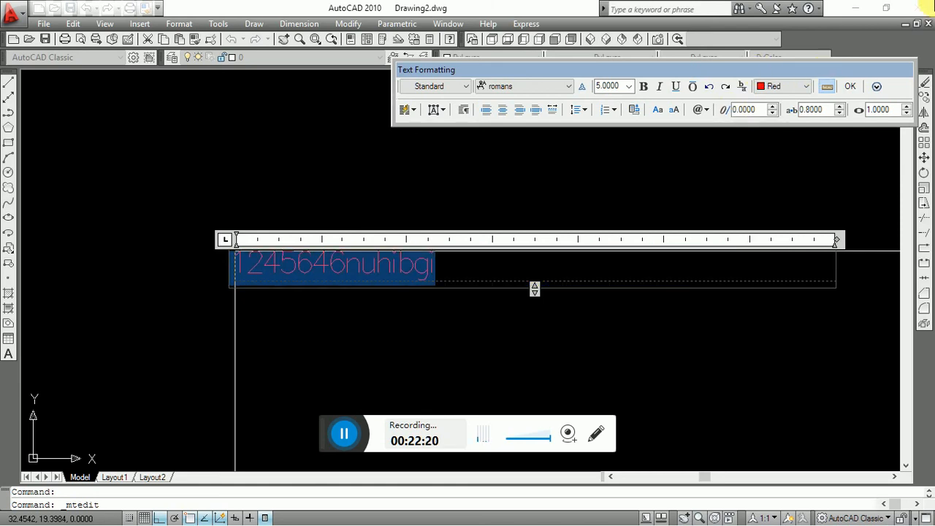
left_click(851, 86)
left_click(524, 301)
left_click(436, 325)
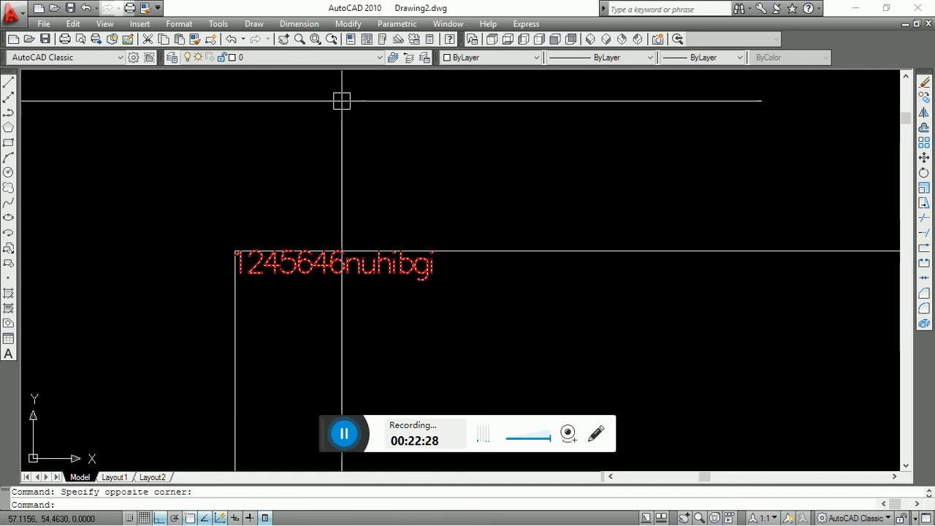
- Pan the view back and forth around the rectangle and its red text with realtime Pan, and exit the command
left_click(283, 44)
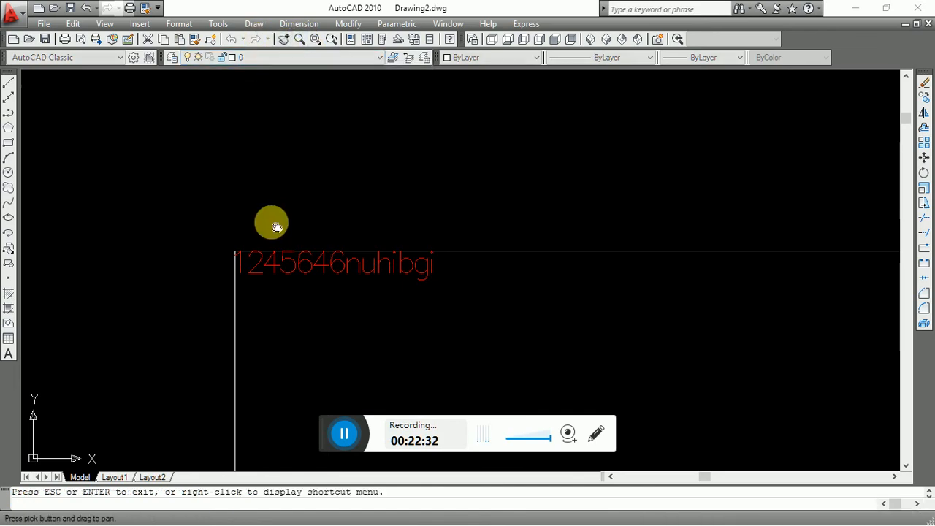
left_click_drag(629, 245, 182, 248)
left_click_drag(574, 223, 199, 176)
left_click_drag(654, 288, 183, 183)
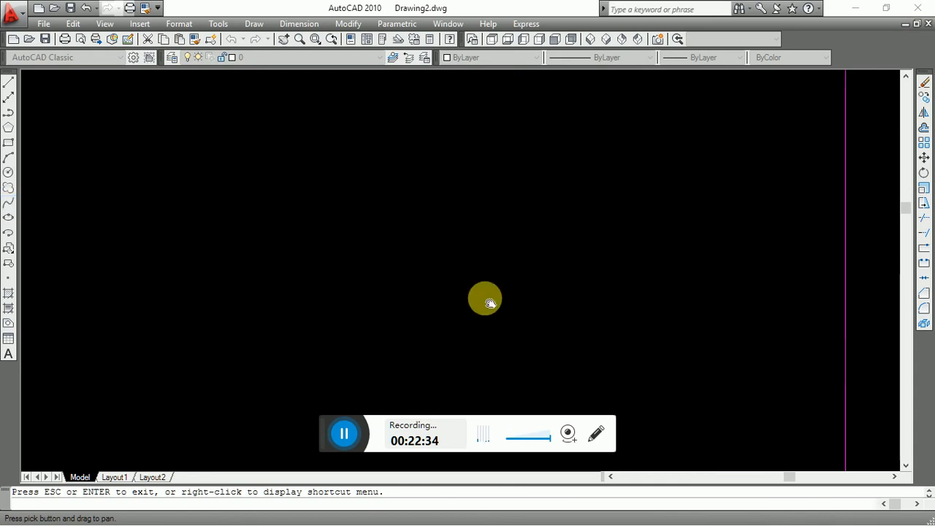
left_click_drag(212, 212, 460, 365)
mouse_move(391, 340)
left_mouse_down()
mouse_move(664, 373)
mouse_move(181, 260)
left_mouse_up()
left_click_drag(646, 290, 824, 253)
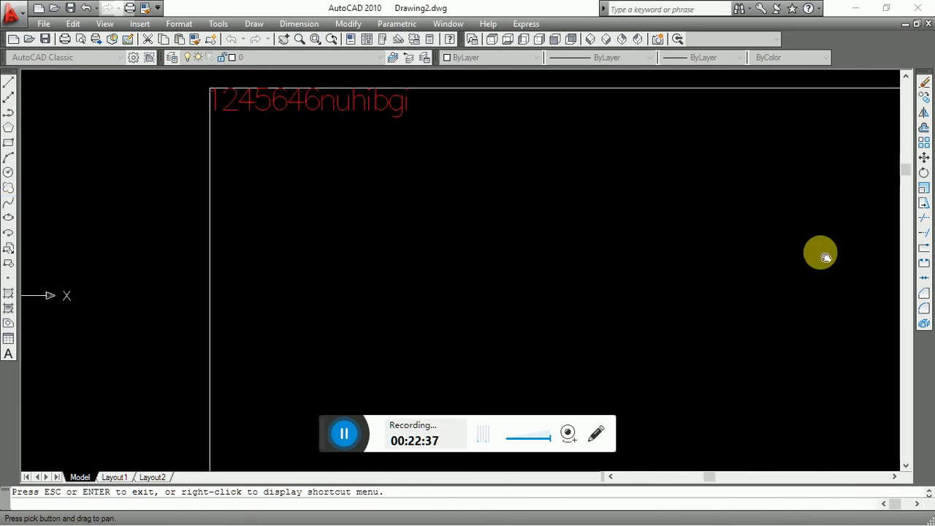
left_click_drag(367, 277, 821, 324)
left_click_drag(768, 278, 241, 294)
right_click(431, 254)
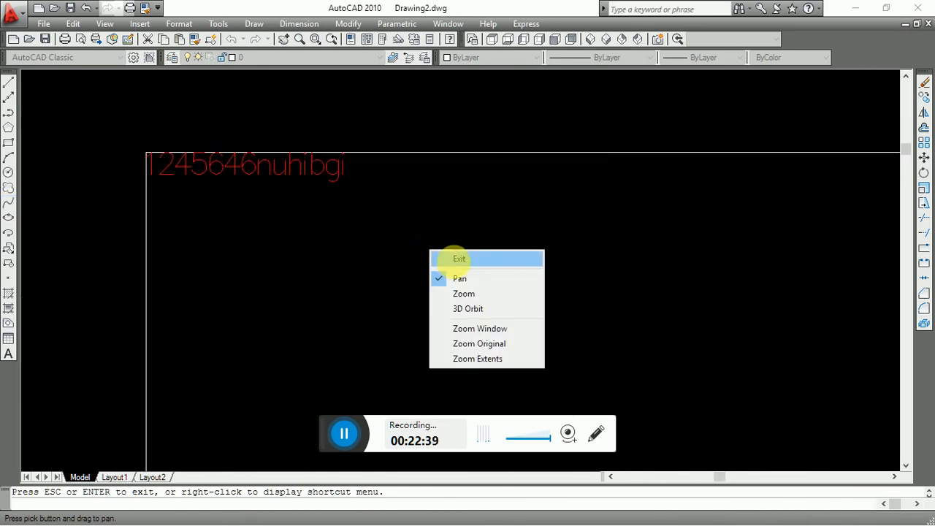
left_click(454, 259)
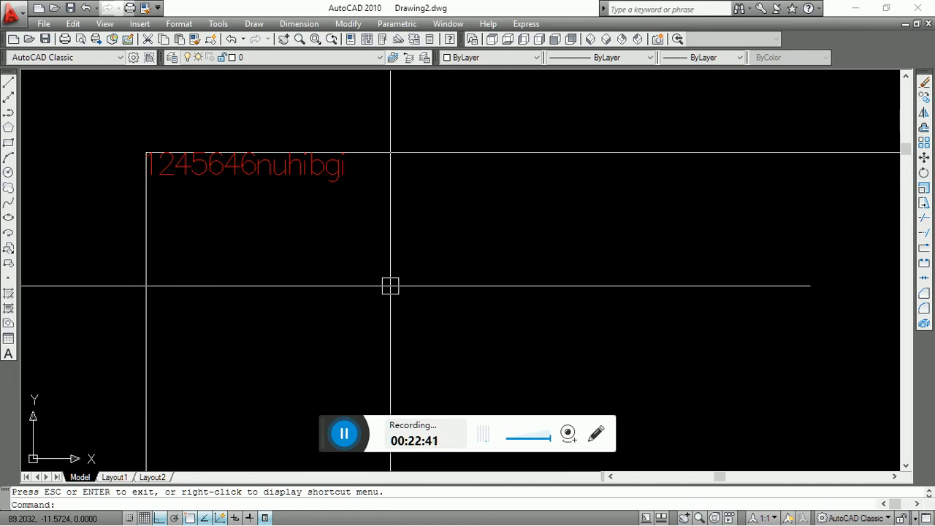
- Repeat the Pan command, exit it, and bring the red text at the rectangle's corner closer into view
key("Return")
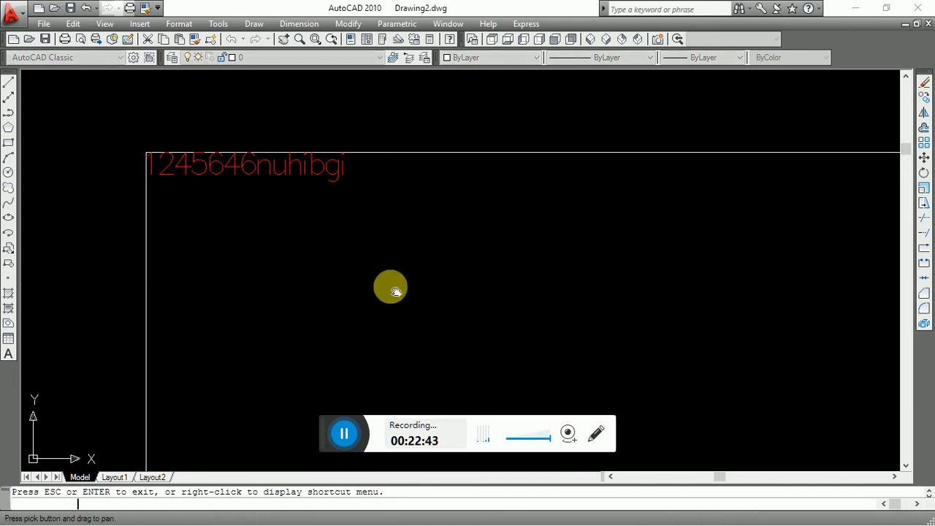
left_click_drag(651, 366, 351, 233)
right_click(350, 236)
left_click_drag(138, 168, 784, 282)
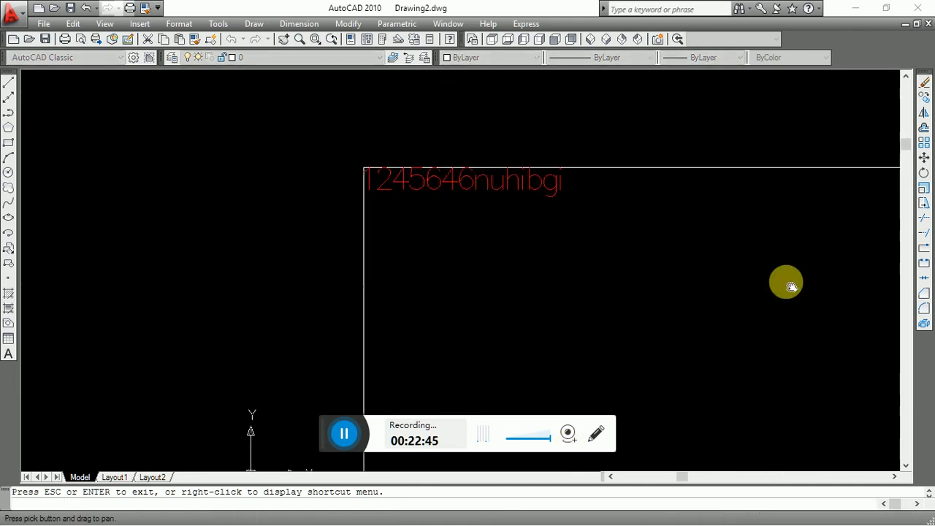
right_click(382, 207)
left_click(409, 215)
scroll(554, 264, "up", 2)
middle_click_drag(553, 264, 444, 264)
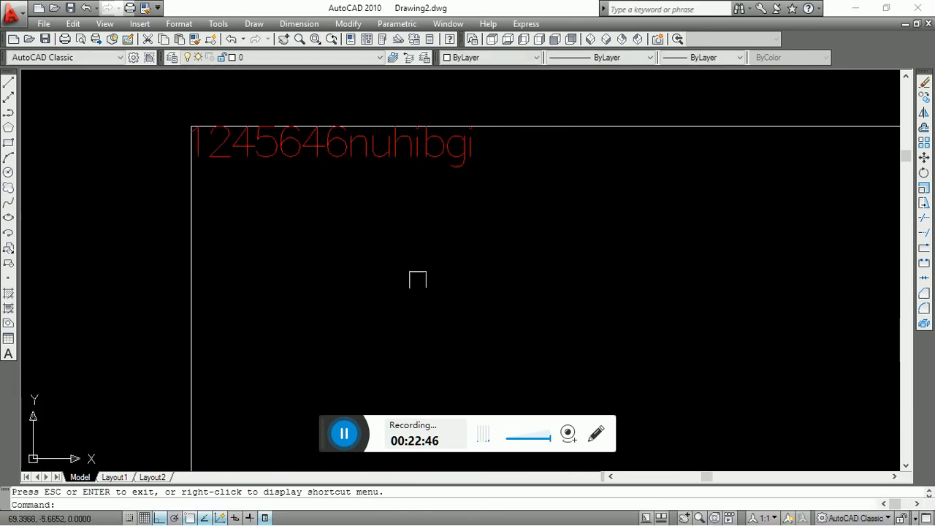
middle_click_drag(352, 212, 307, 261)
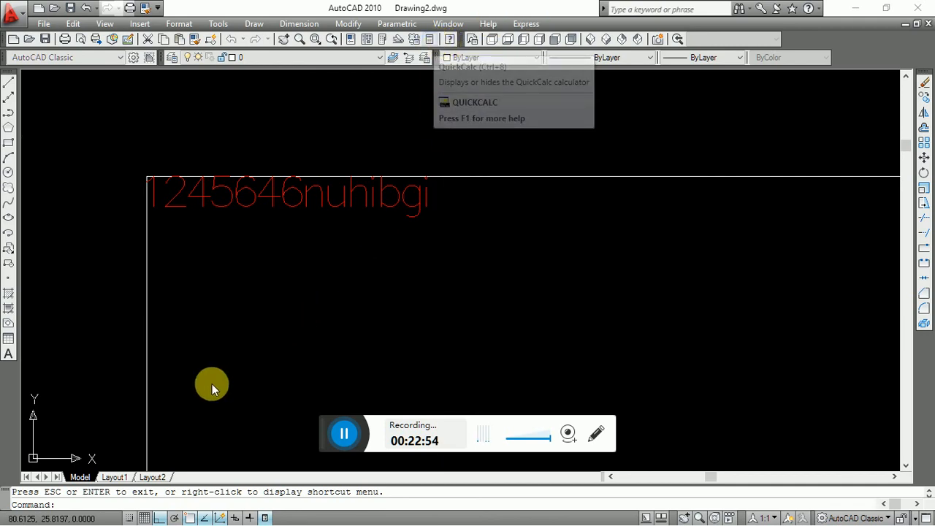
- Show the QuickCalc calculator and close it twice, toggling Ortho mode in between
left_click(429, 39)
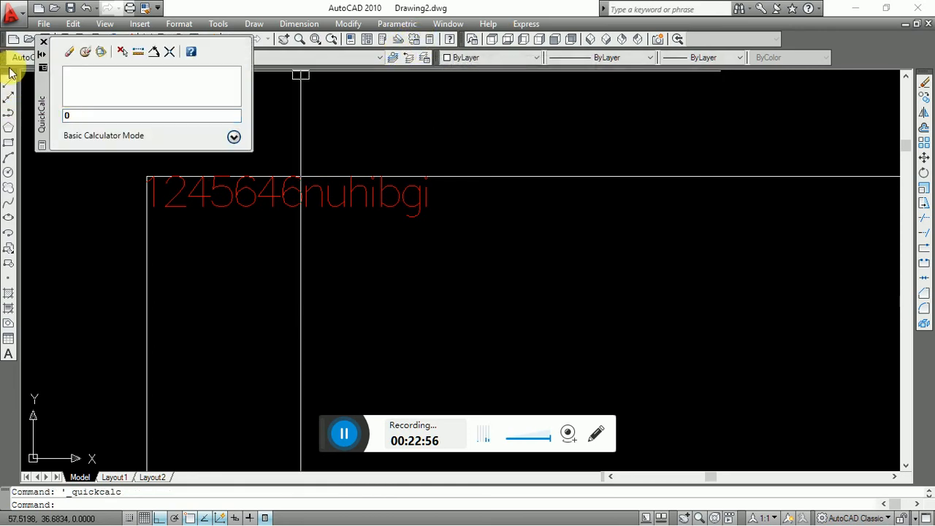
left_click(43, 42)
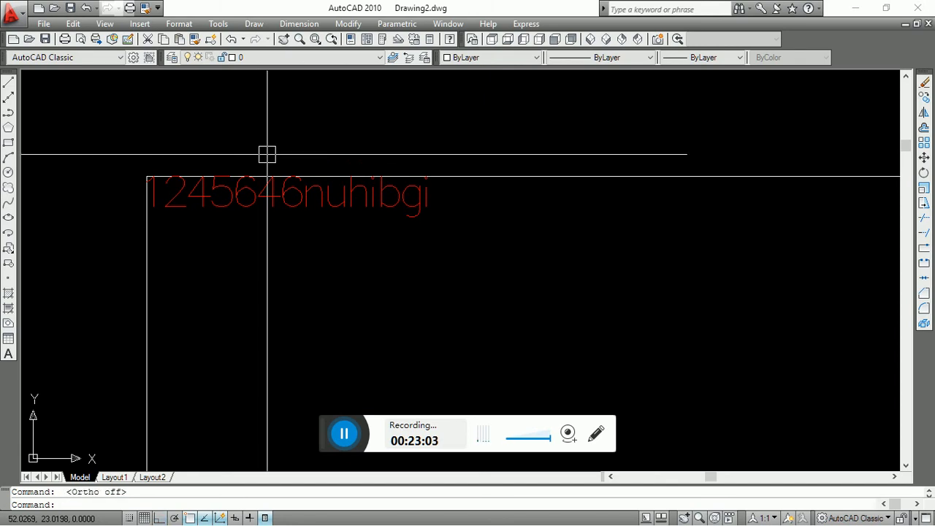
key("F8")
key("ctrl+8")
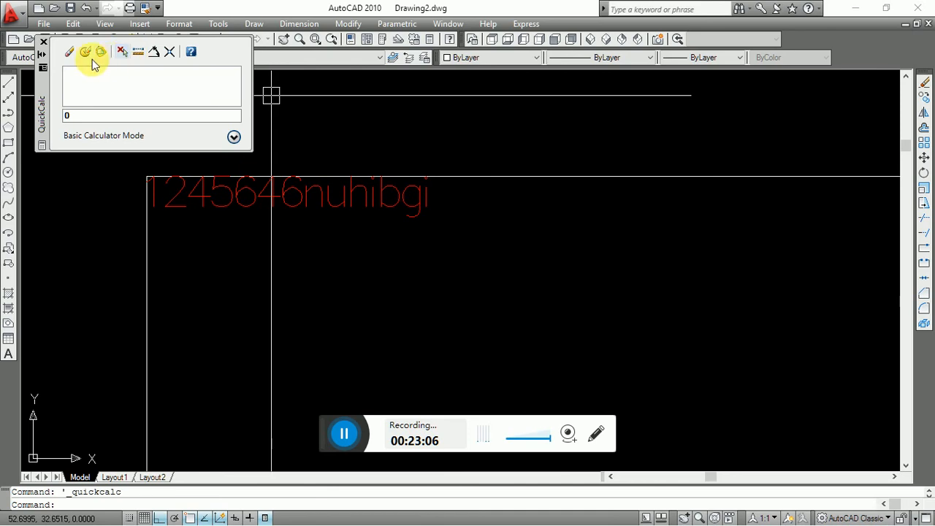
left_click(44, 43)
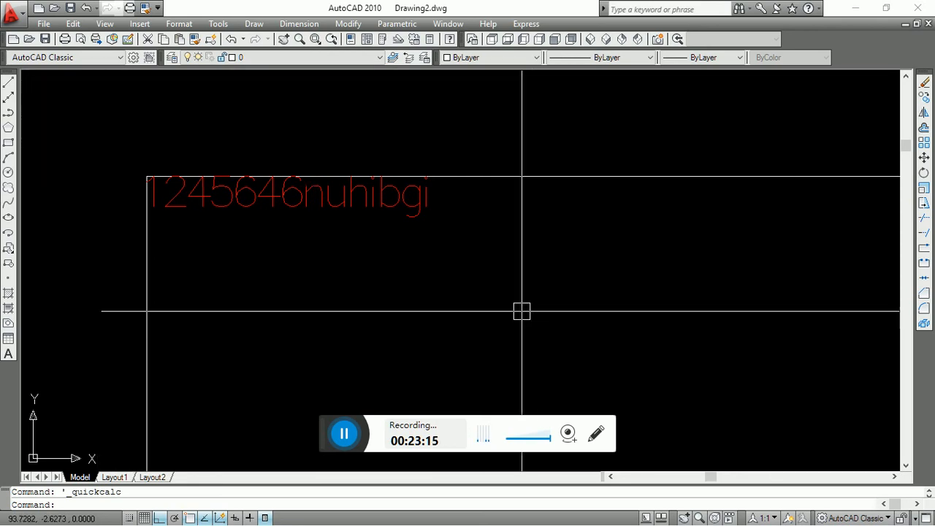
- Examine the available layers, linetypes and workspaces, keeping layer 0, the ByLayer linetype and the AutoCAD Classic workspace
left_click(254, 60)
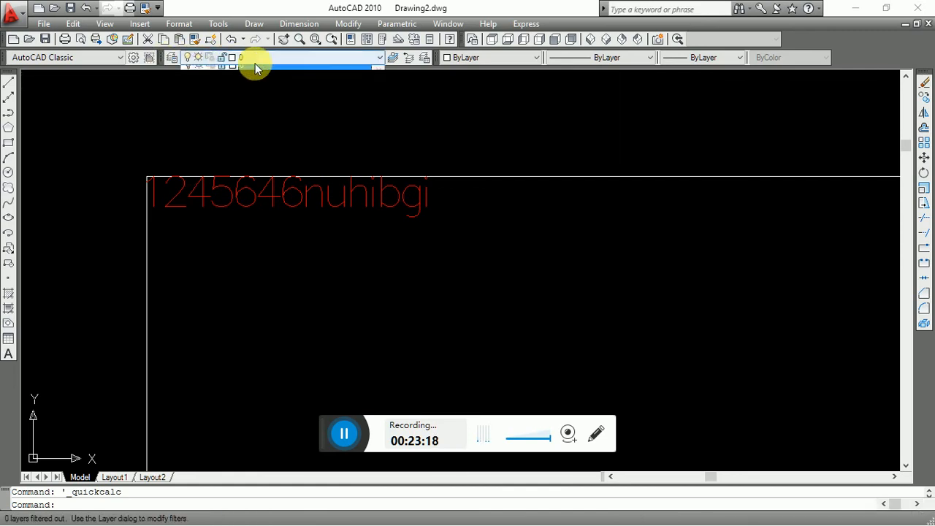
left_click(279, 139)
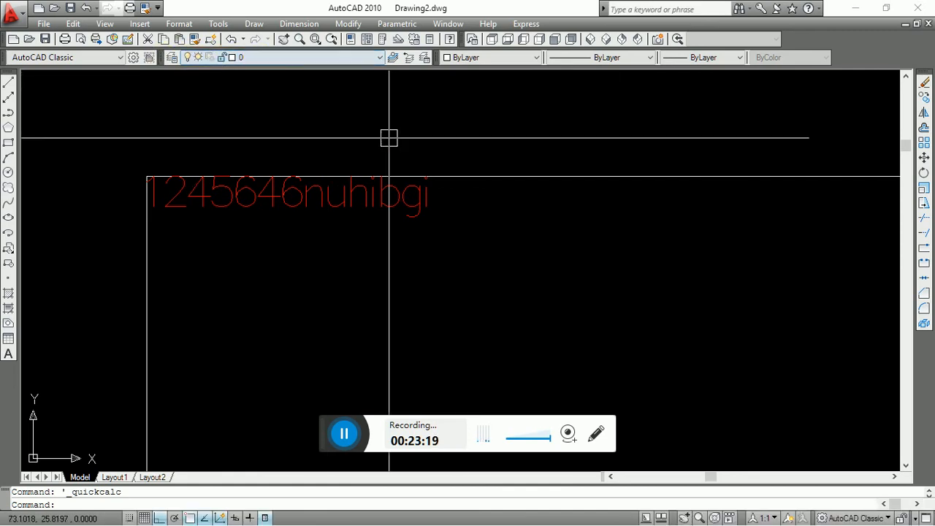
left_click(621, 59)
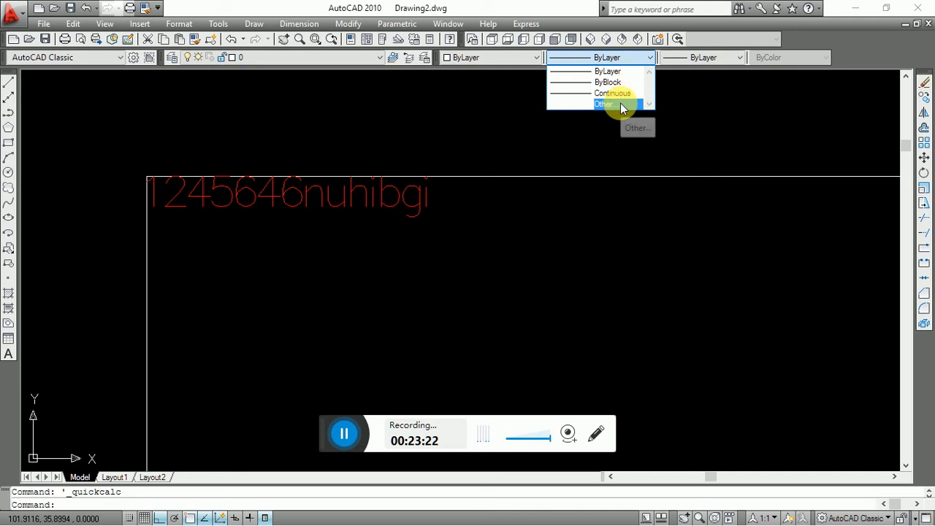
left_click(335, 117)
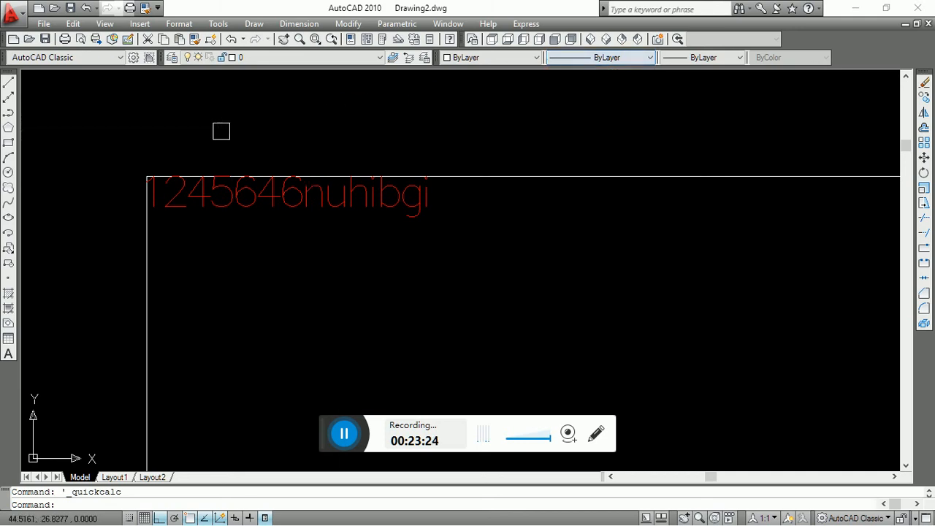
left_click(95, 58)
left_click(220, 110)
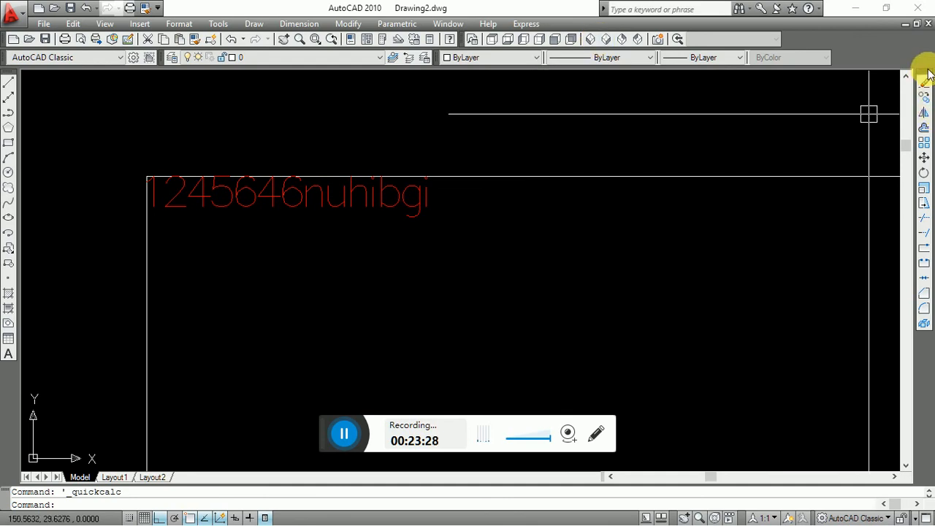
- Float the Modify toolbar over the drawing area and dock it again along its original side
mouse_move(928, 74)
left_mouse_down()
mouse_move(545, 108)
mouse_move(501, 124)
left_mouse_up()
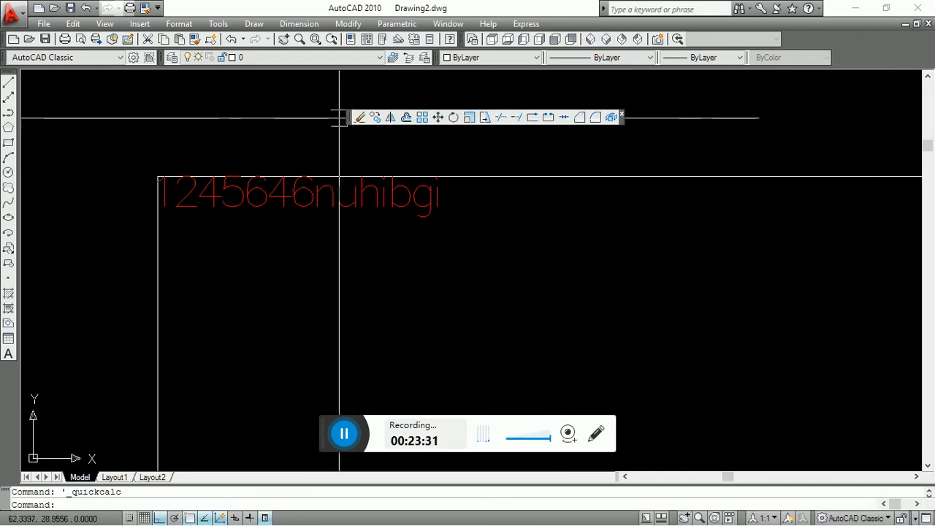
mouse_move(348, 118)
left_mouse_down()
mouse_move(930, 131)
mouse_move(922, 239)
left_mouse_up()
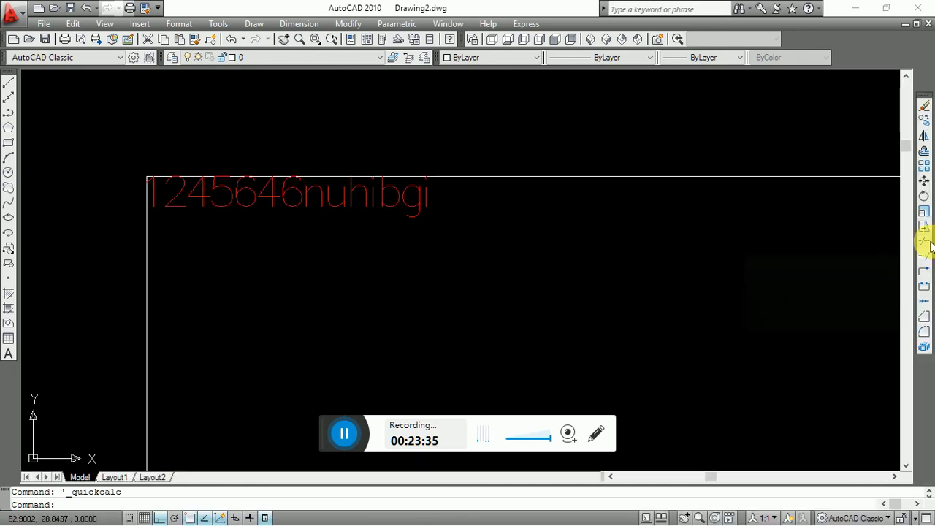